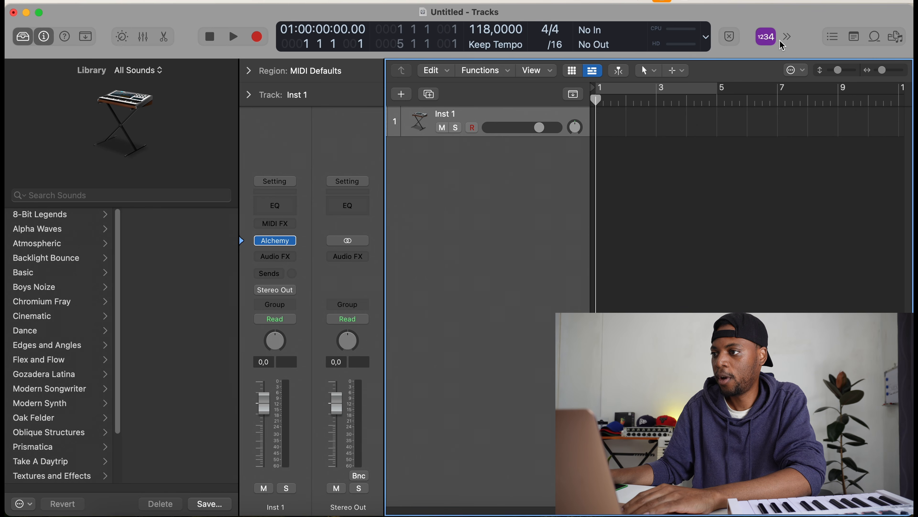
Turn on the metronome click and enable cycling over bars 1 to 5, with the playhead back at the start
left_click(786, 38)
left_click(823, 49)
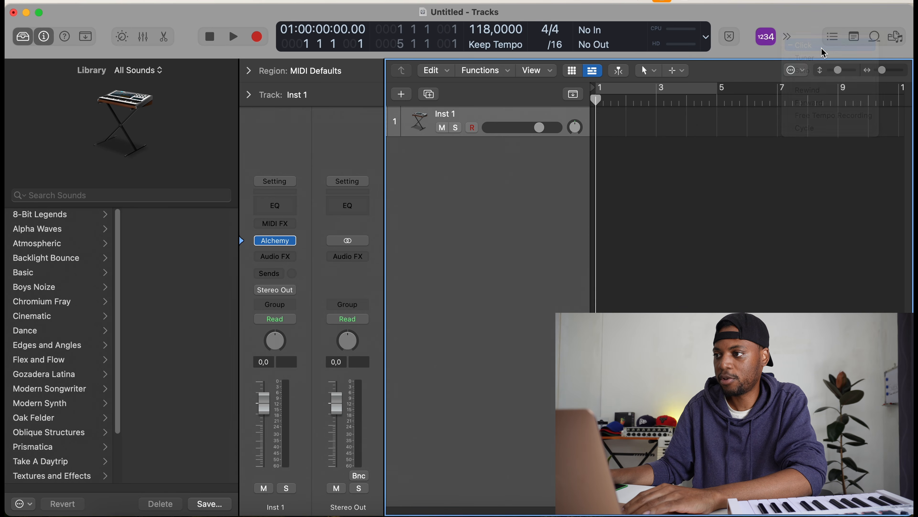
left_click(790, 40)
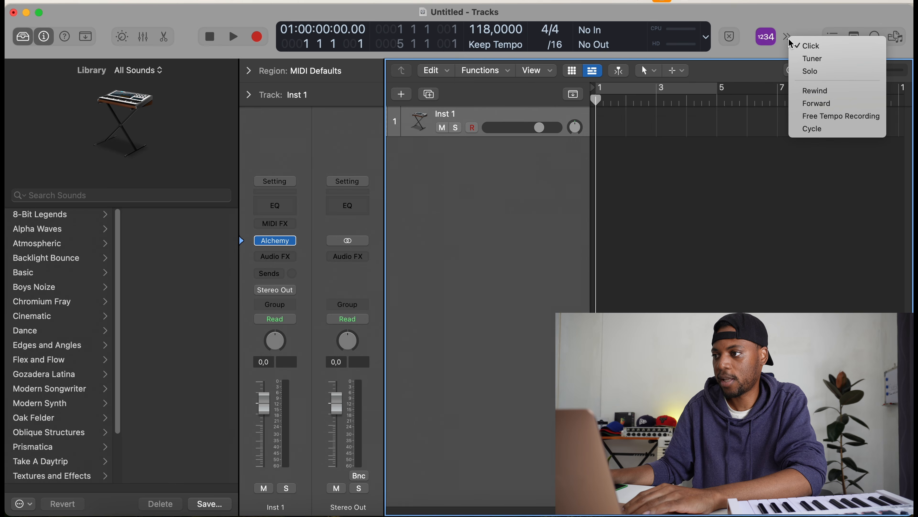
left_click(804, 23)
key("space")
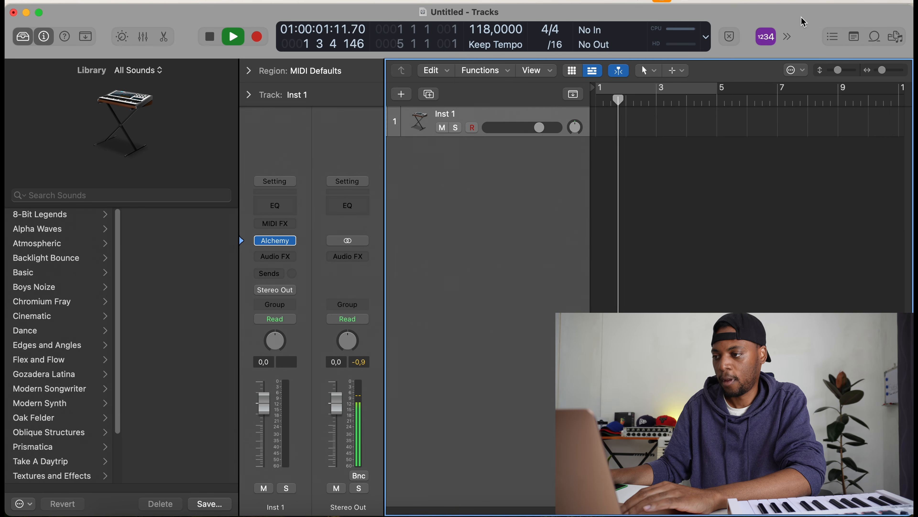
key("space")
left_click(677, 90)
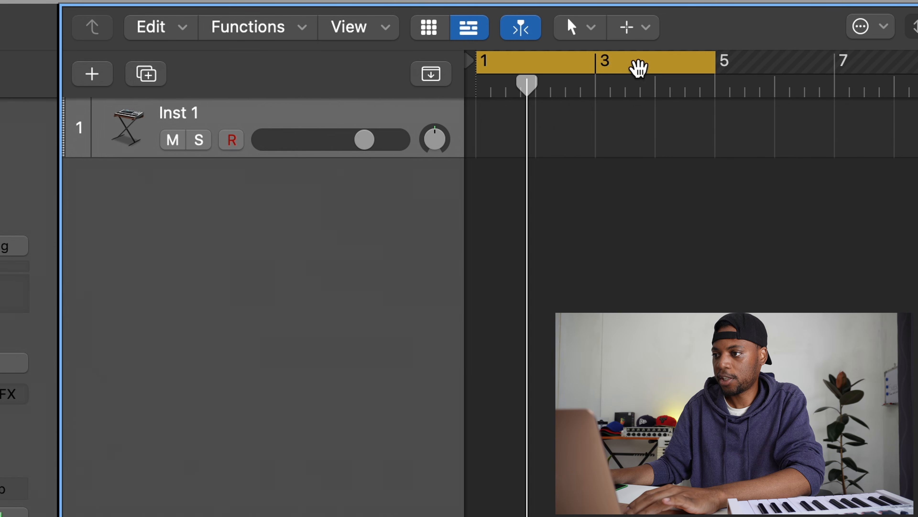
key("Return")
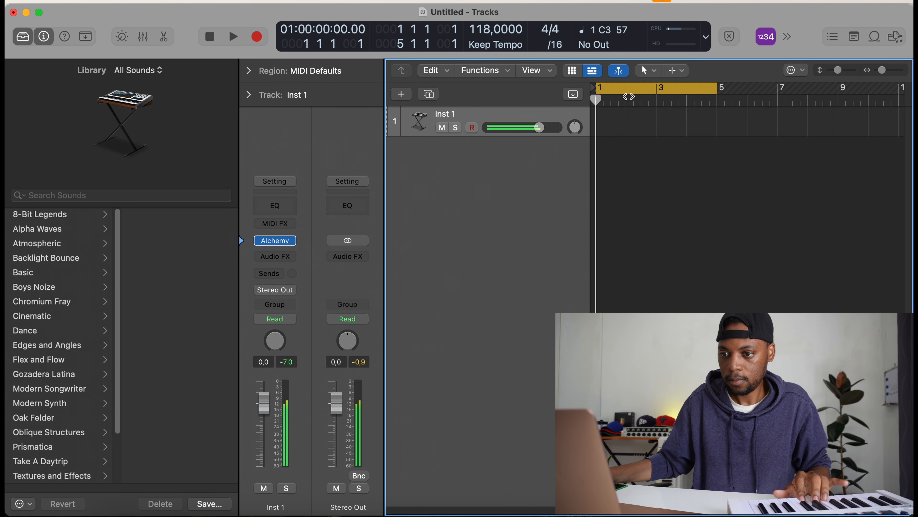
Assign the Charm Bells patch from Alpha Waves > Mallets to the software instrument track
left_click(51, 229)
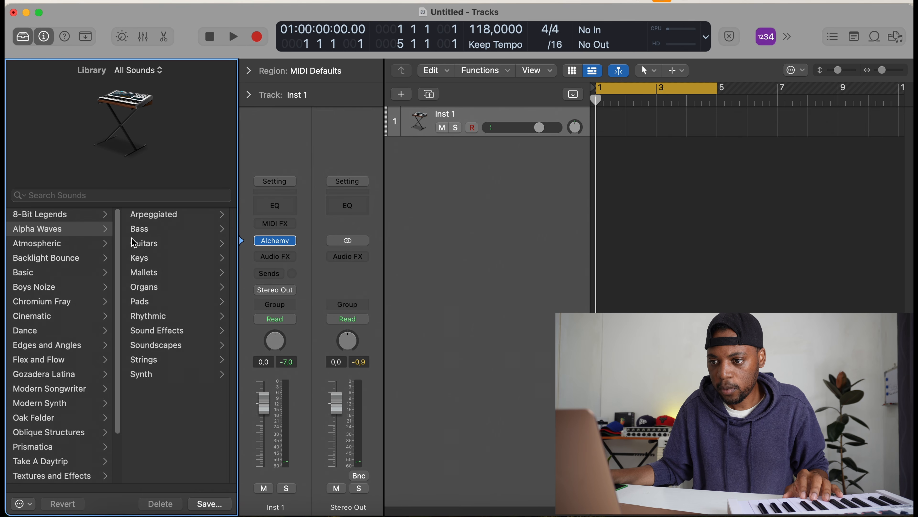
left_click(158, 272)
left_click(168, 215)
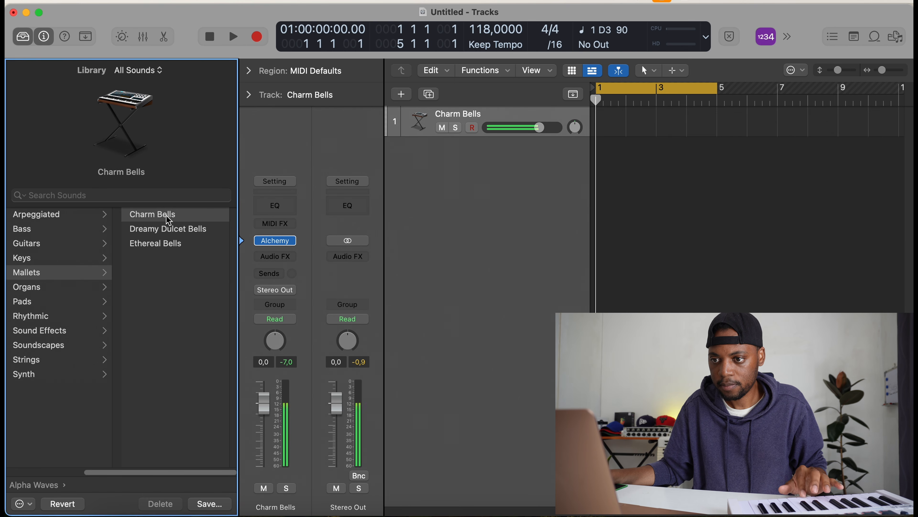
left_click(169, 228)
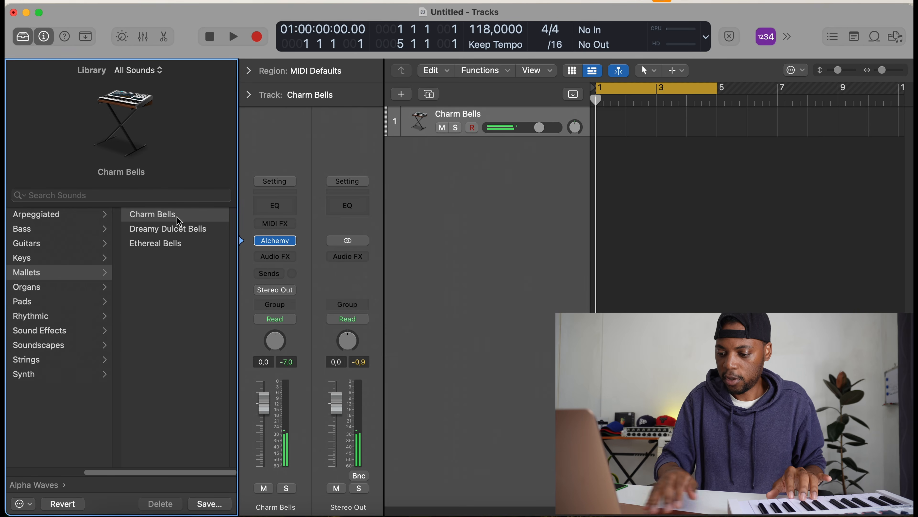
Record a four-note melody in bar 1 on the Charm Bells track and quantize all its notes in the Piano Roll
key("r")
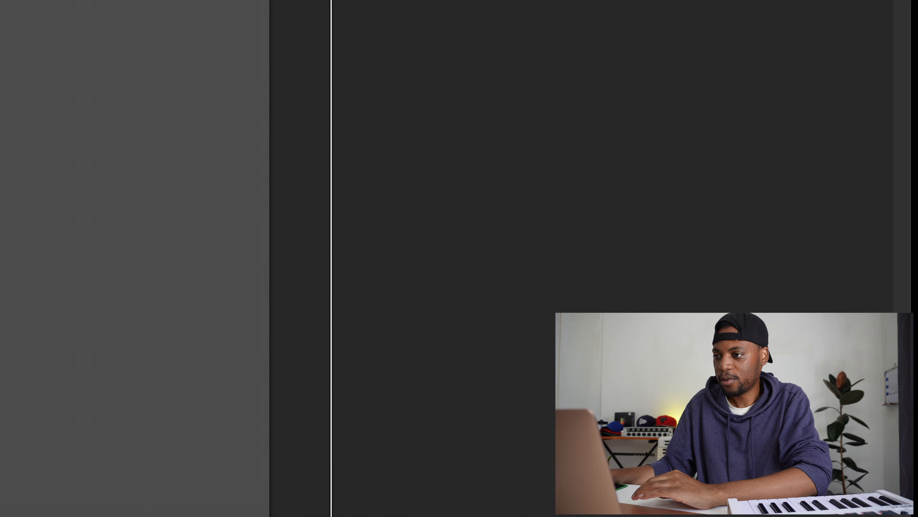
key("p")
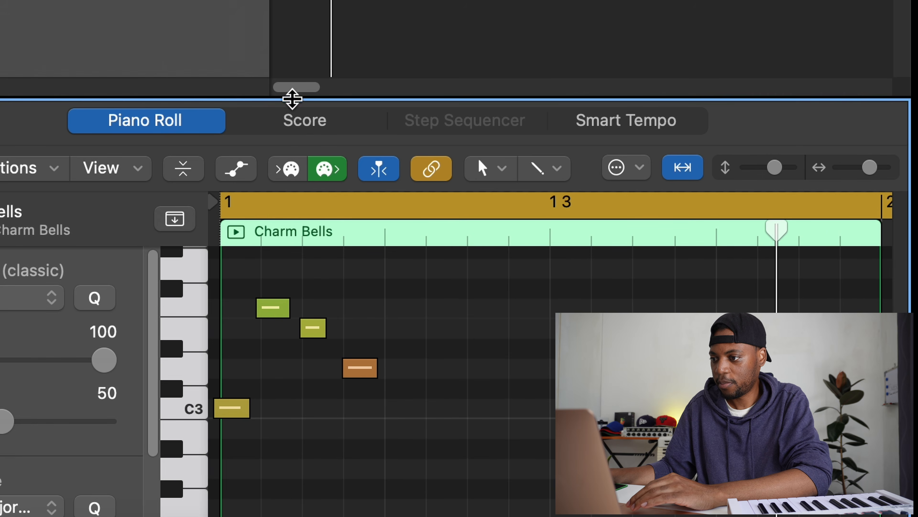
left_click_drag(293, 101, 289, 1)
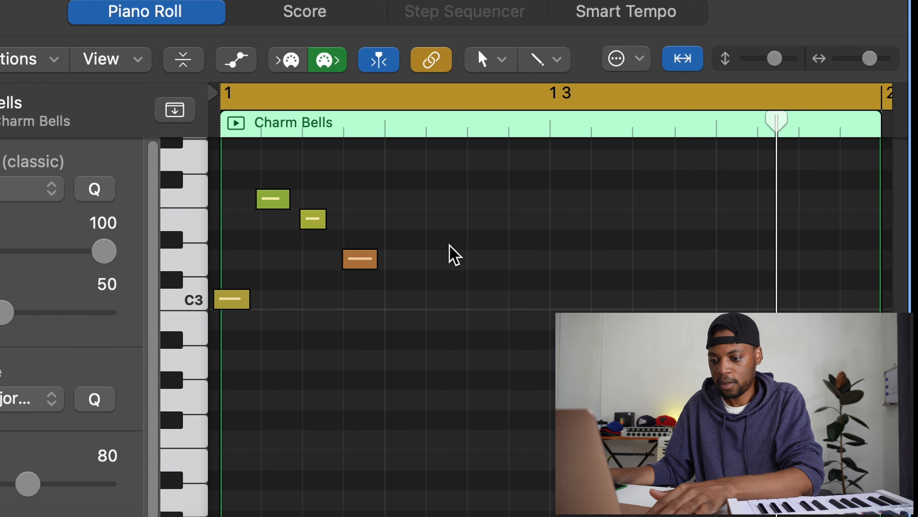
key("super+a")
key("q")
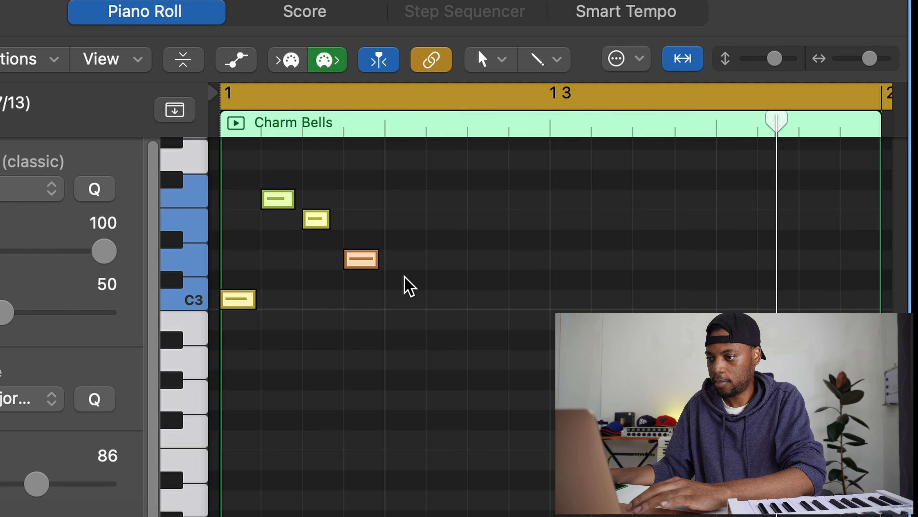
Copy the four-note pattern repeatedly in the Piano Roll until it fills the whole first bar
left_click_drag(436, 341, 236, 177)
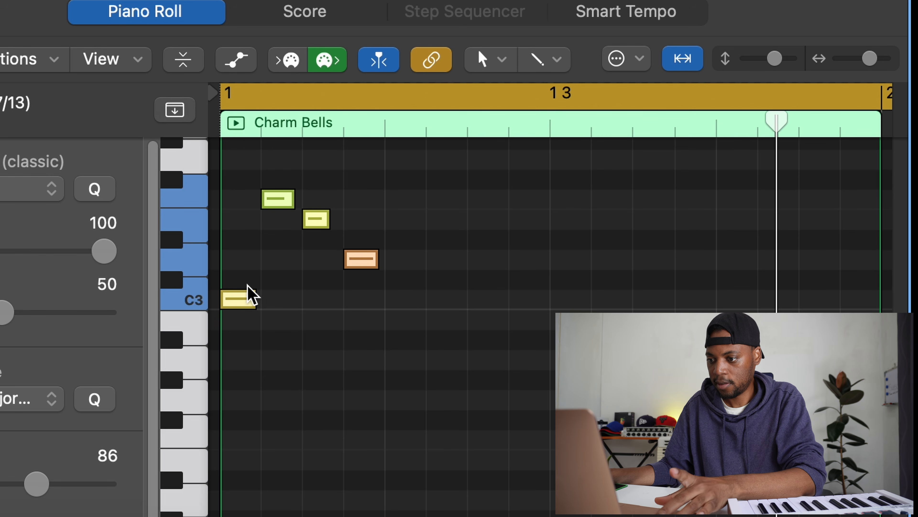
left_click_drag(244, 302, 409, 303)
left_click_drag(523, 340, 231, 199)
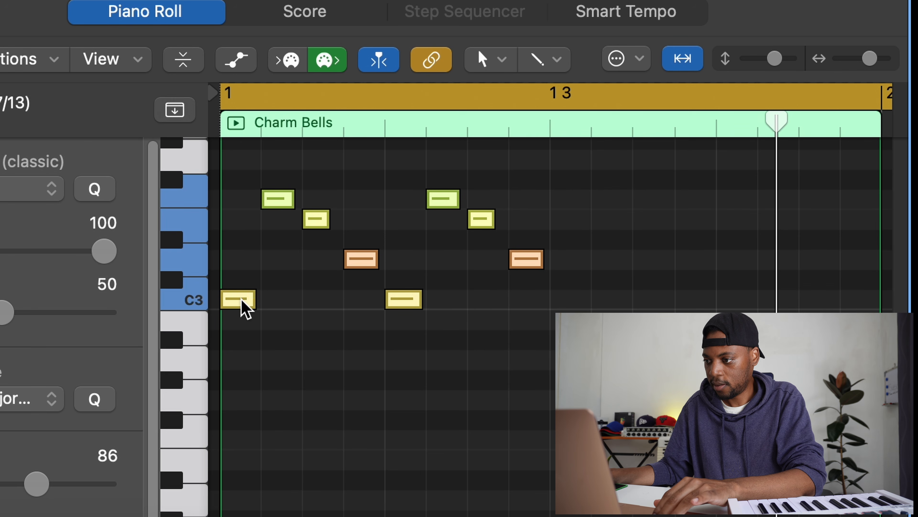
left_click_drag(246, 310, 573, 307)
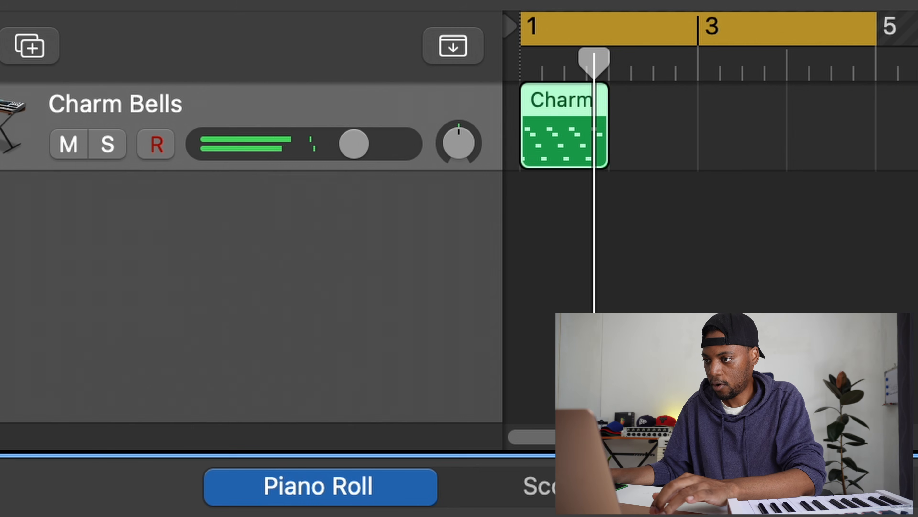
Loop the Charm Bells region up to bar 5 and play it back from the start
left_click_drag(619, 116, 883, 127)
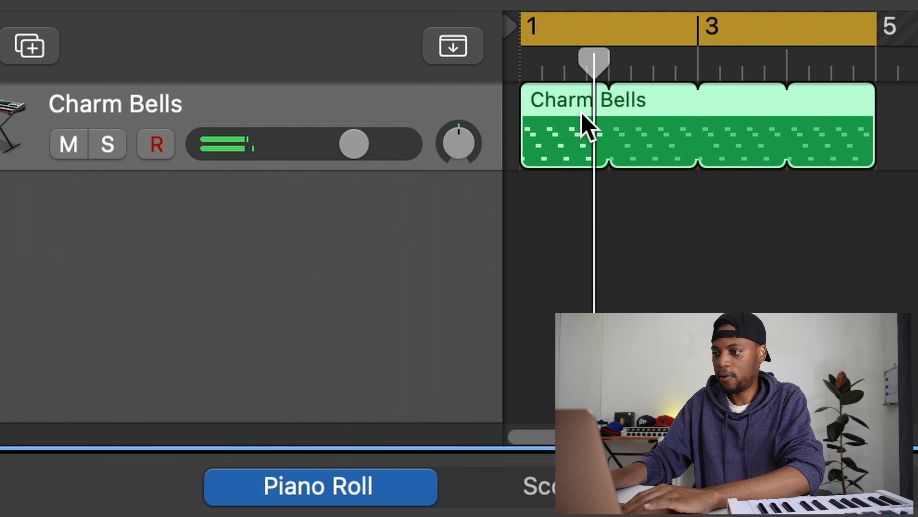
key("Return")
key("space")
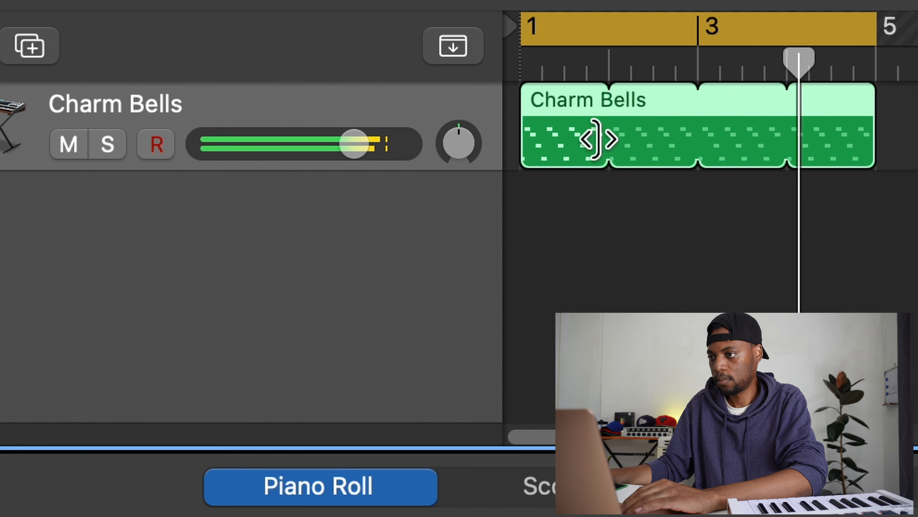
key("space")
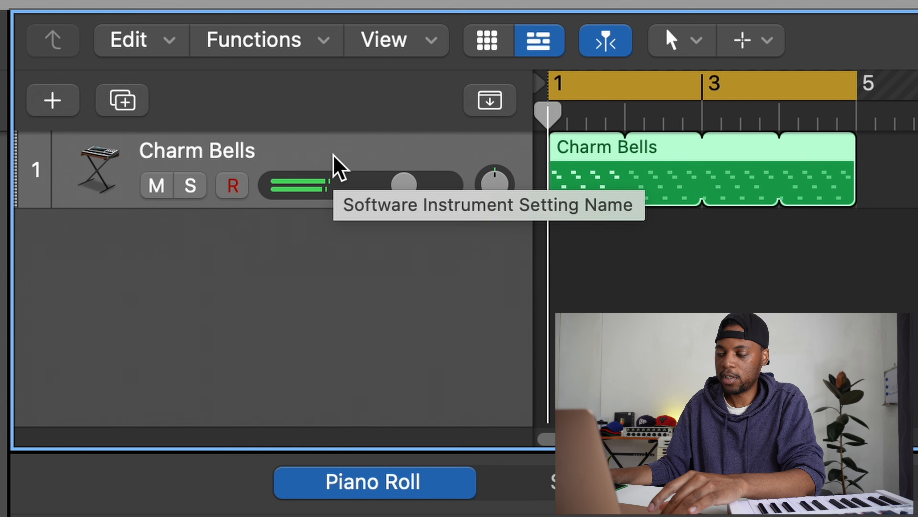
Duplicate the Charm Bells track onto a second track and delete the copied region there
left_click_drag(333, 155, 316, 246)
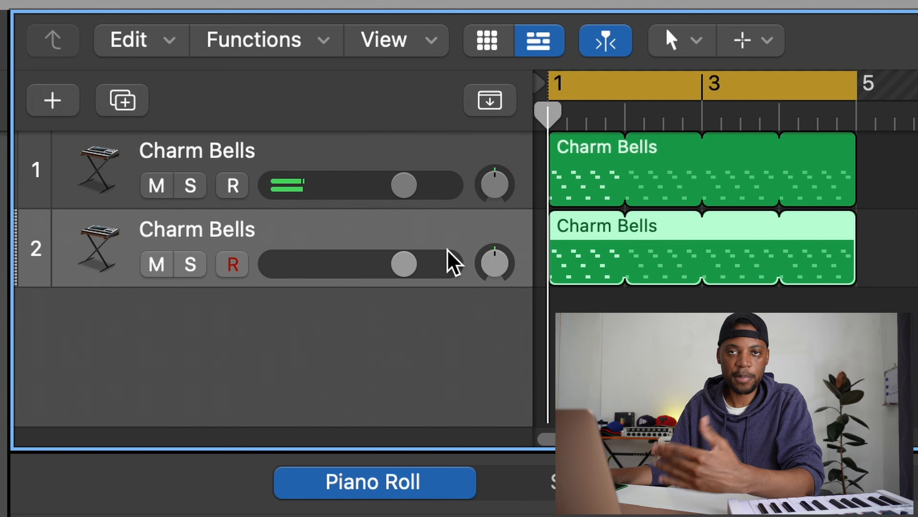
left_click(50, 105)
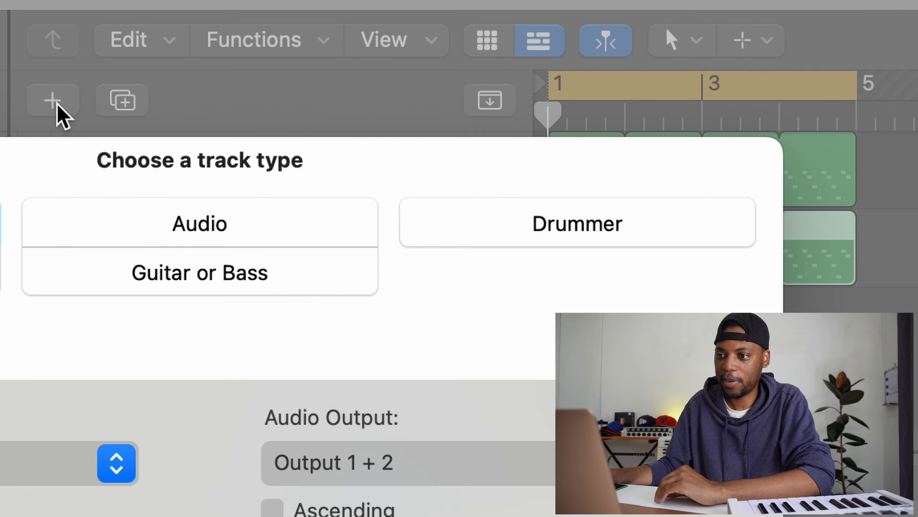
key("Escape")
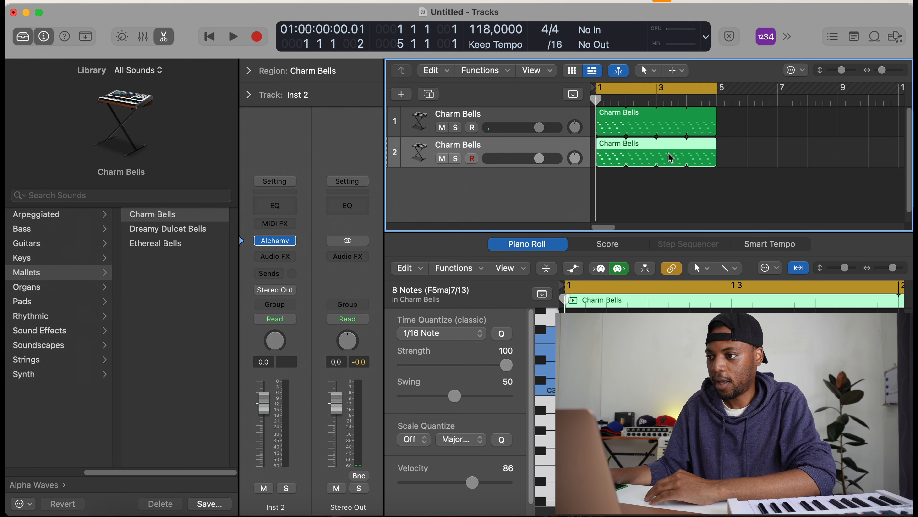
key("Delete")
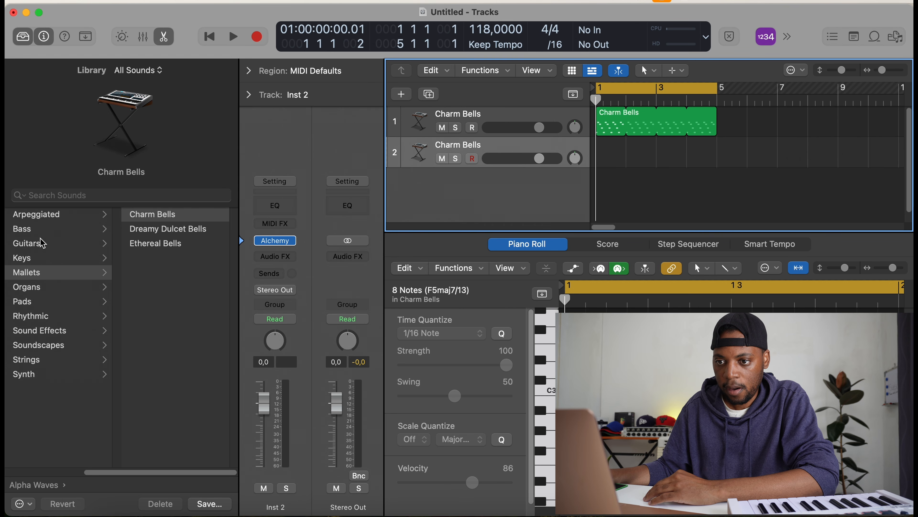
Assign the Deep Abyss patch from the Chromium Fray bass sounds to track 2
left_click(36, 229)
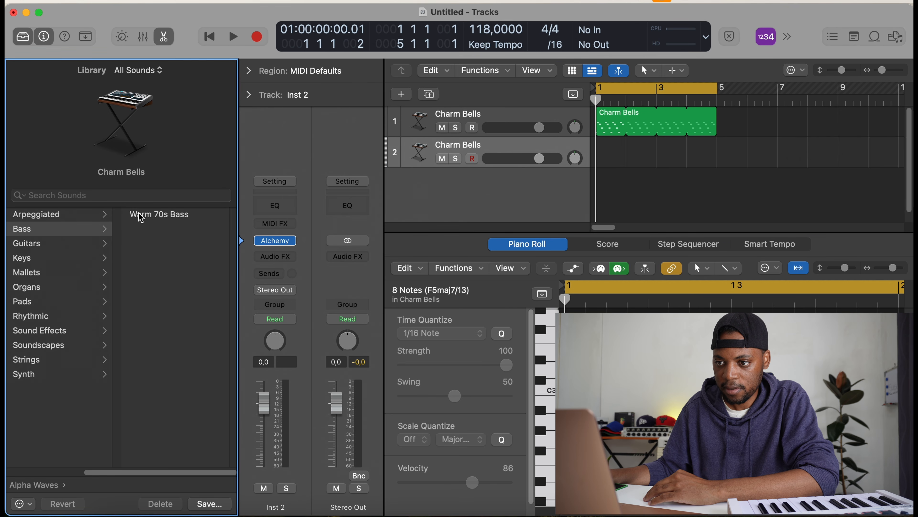
left_click(157, 217)
left_click(163, 250)
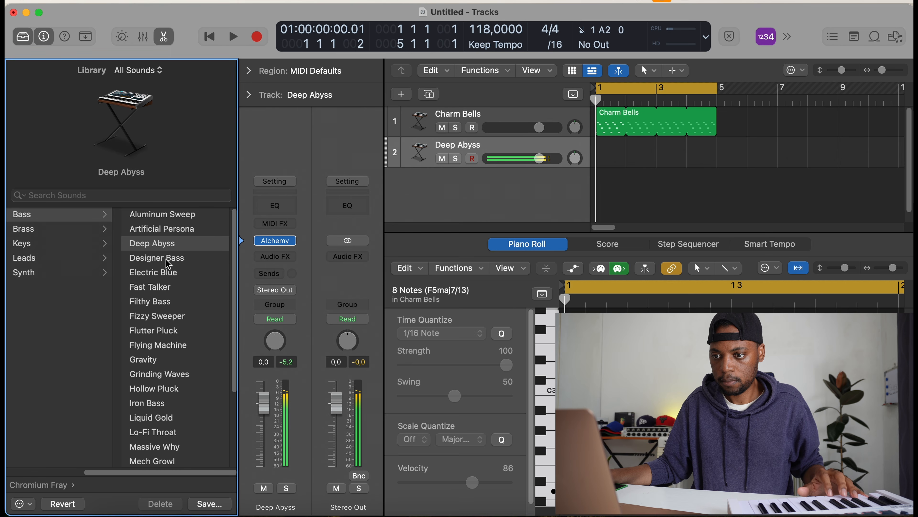
Record a five-note bass line on the Deep Abyss track from bar 1 to bar 5
key("space")
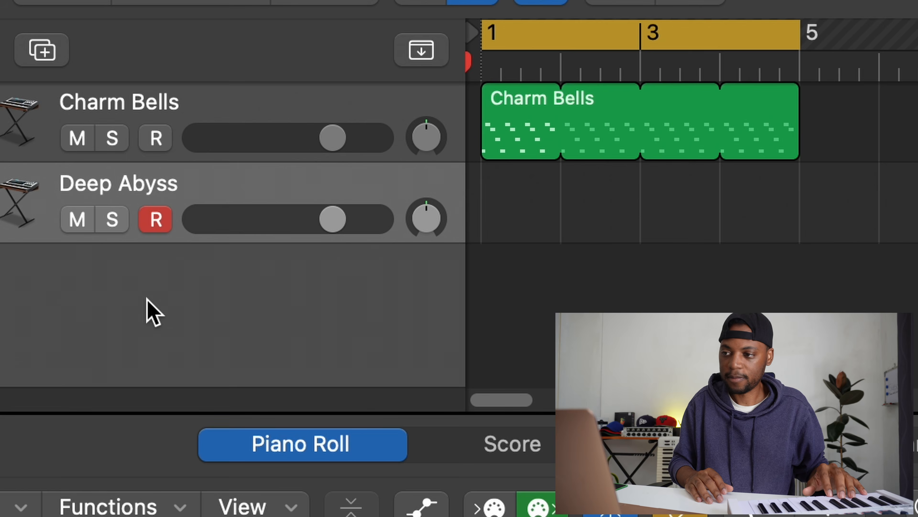
key("r")
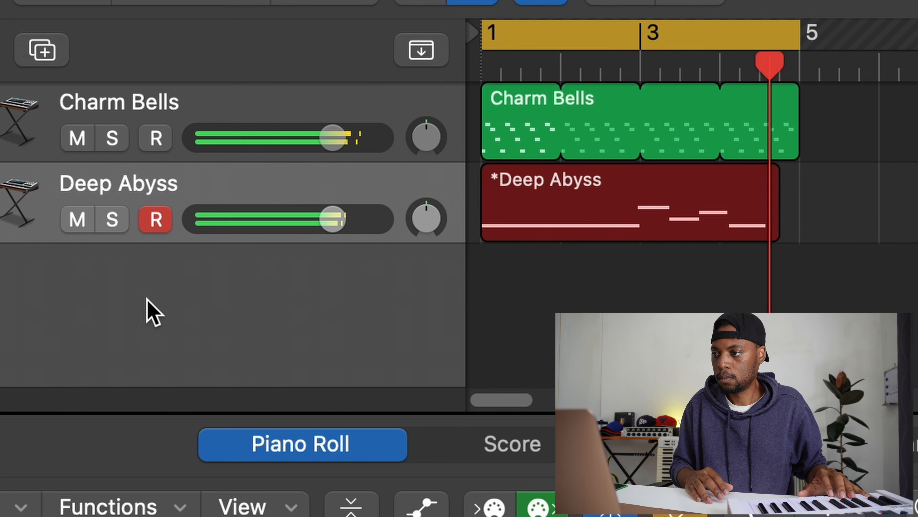
key("space")
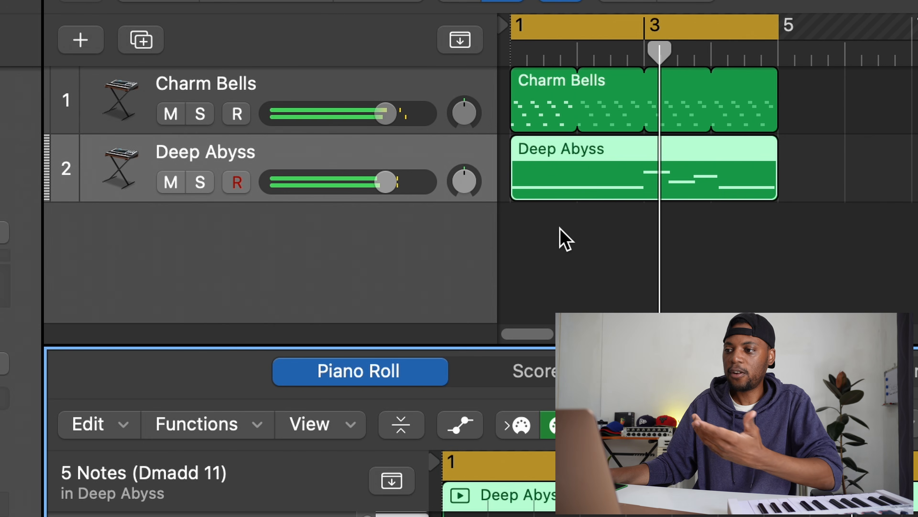
Duplicate the Deep Abyss track together with its region and mute the original track
left_click_drag(437, 184, 435, 224)
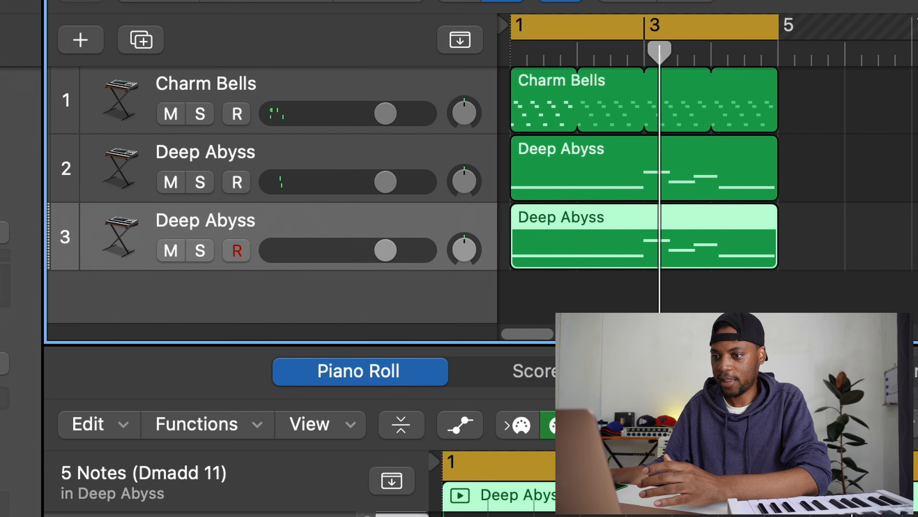
left_click(172, 183)
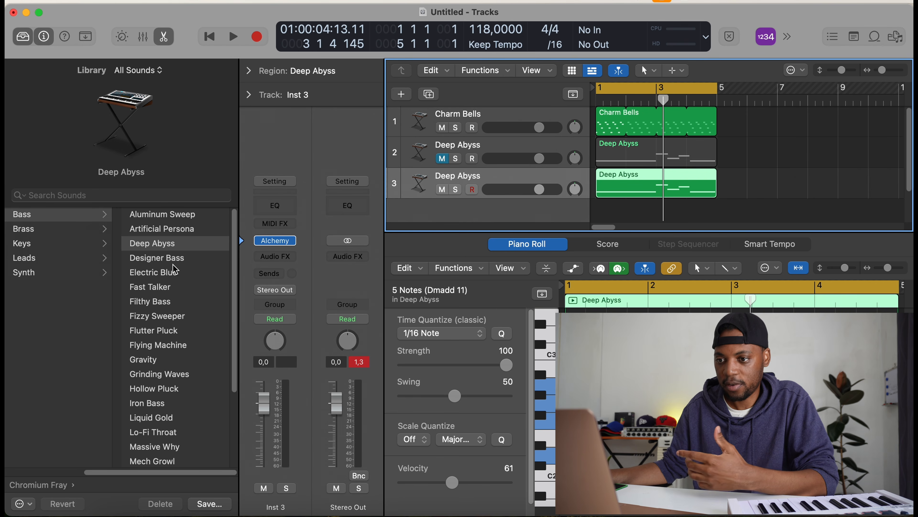
Assign the Screech Bass patch to the duplicated bass track and audition it in playback
scroll(176, 270, "down", 4)
left_click(144, 401)
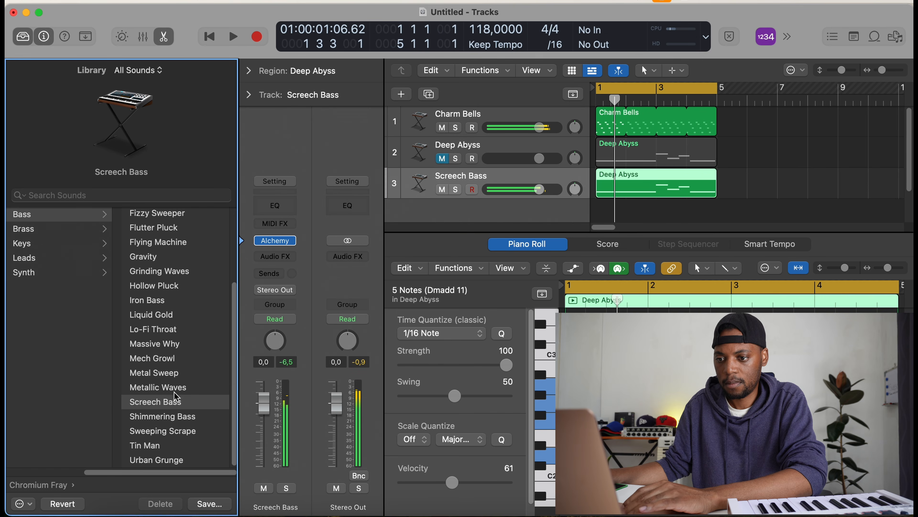
key("space")
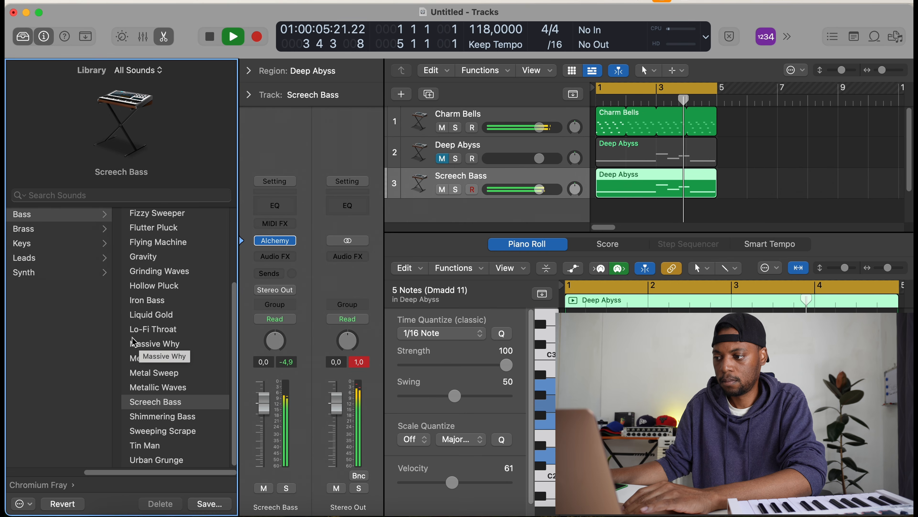
key("space")
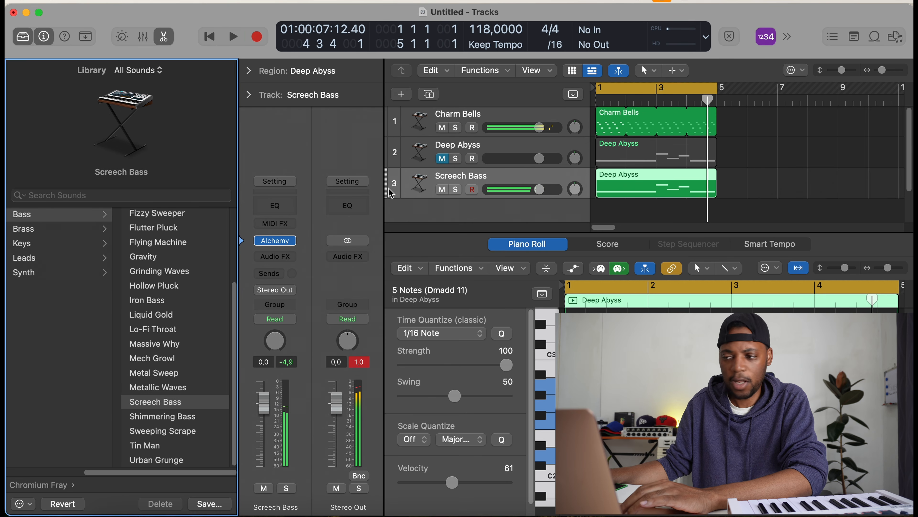
Unmute the Deep Abyss track and lower its volume below the Screech Bass level, balancing it during playback
left_click(446, 161)
left_click_drag(540, 158, 490, 165)
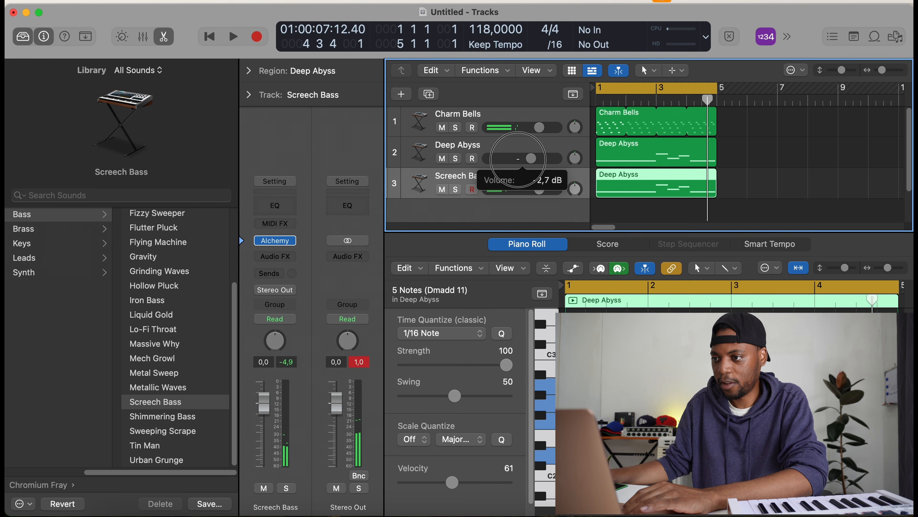
key("space")
left_click_drag(318, 197, 330, 194)
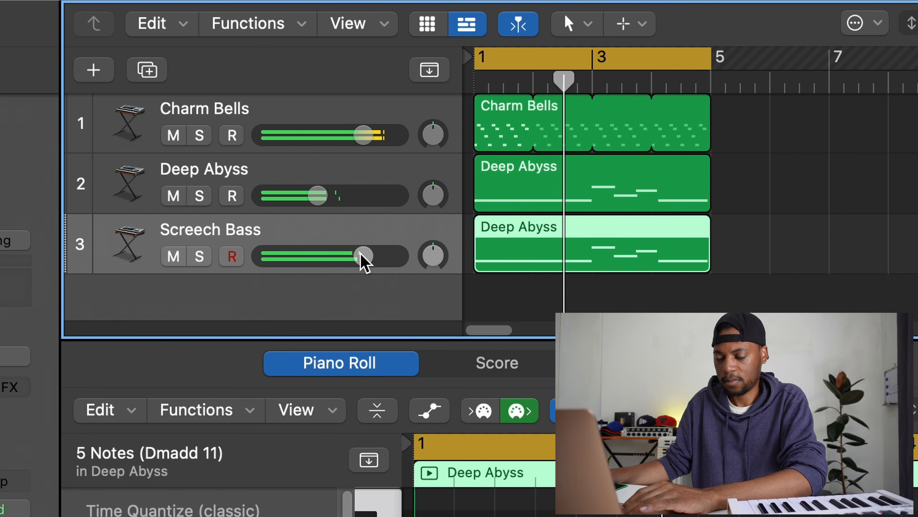
left_click_drag(309, 338, 308, 369)
left_click_drag(322, 195, 340, 201)
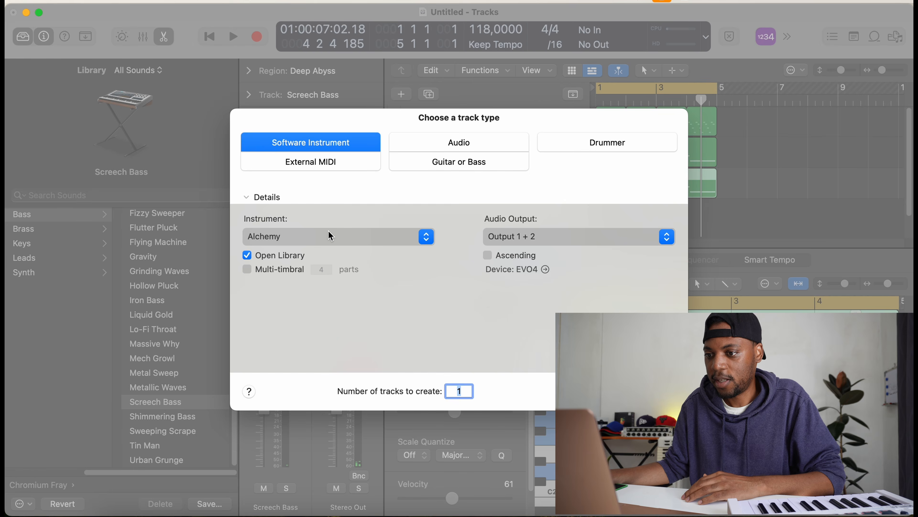
Add one software instrument track that uses the ES2 (Synthesizer 2) instrument
left_click(331, 235)
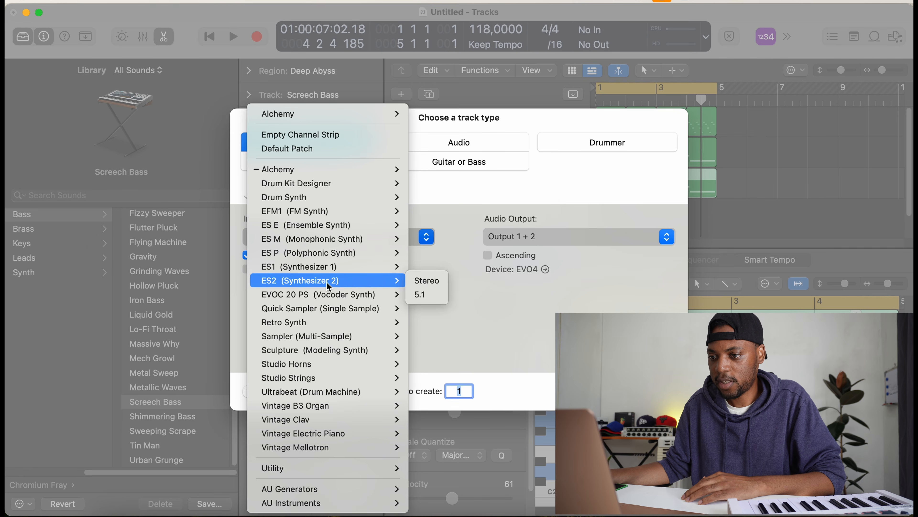
left_click(325, 284)
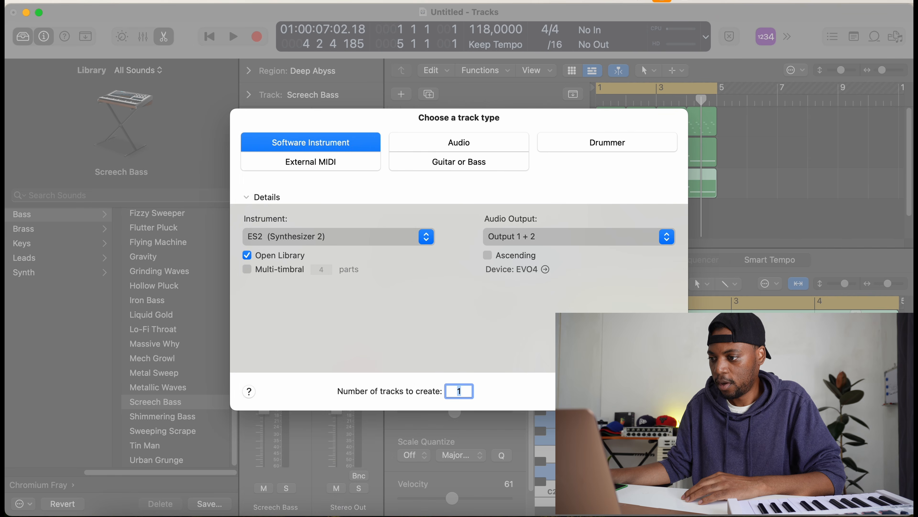
left_click(656, 391)
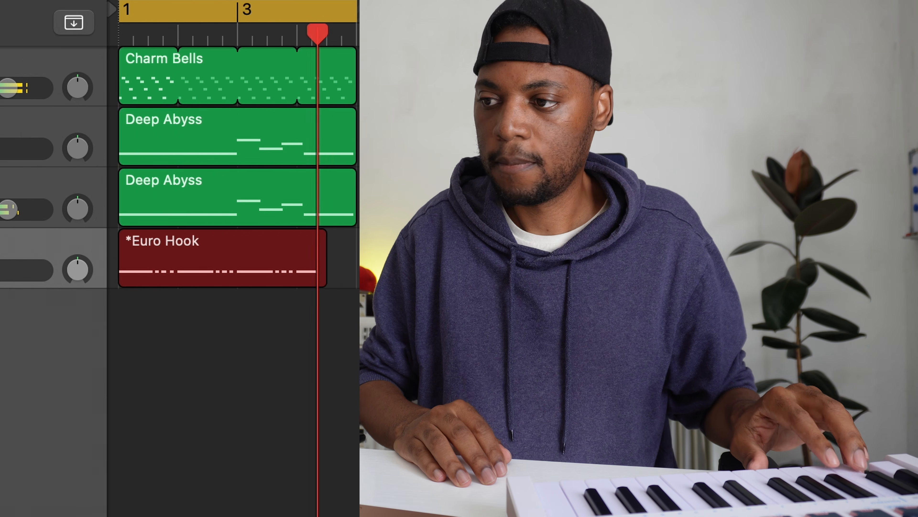
Record a repeated-note Euro Hook line from bar 1 to bar 5 and select all its notes in the Piano Roll
key("space")
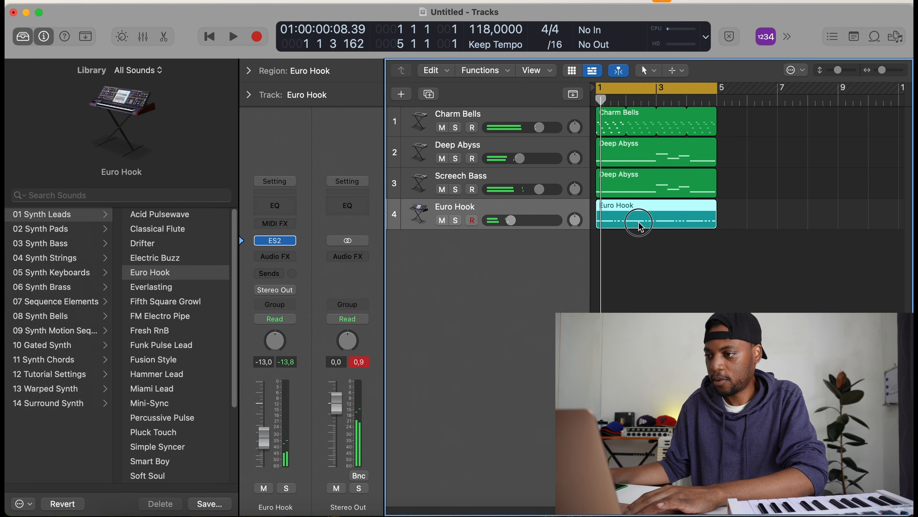
double_click(640, 226)
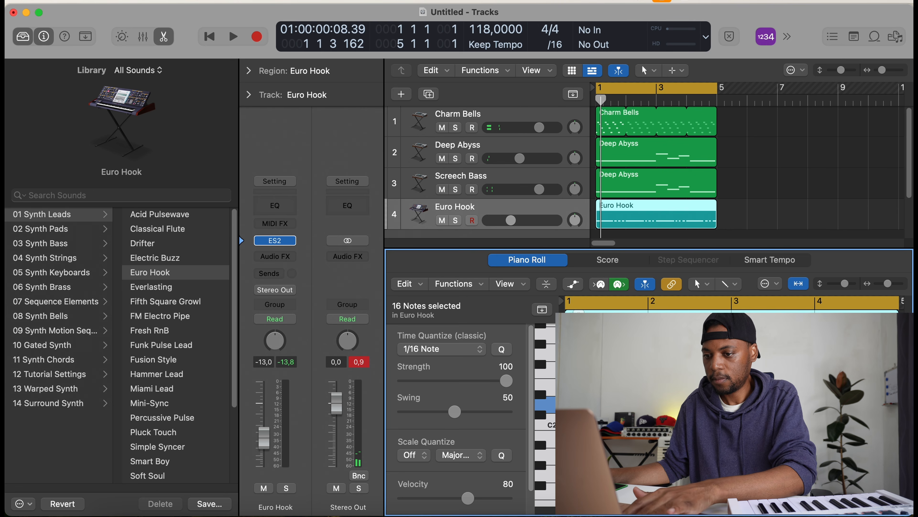
key("e")
Duplicate the Euro Hook track without its region, try Mini-Sync, Smart Boy and Pluck Touch, and assign the Soft Soul patch
key("super+d")
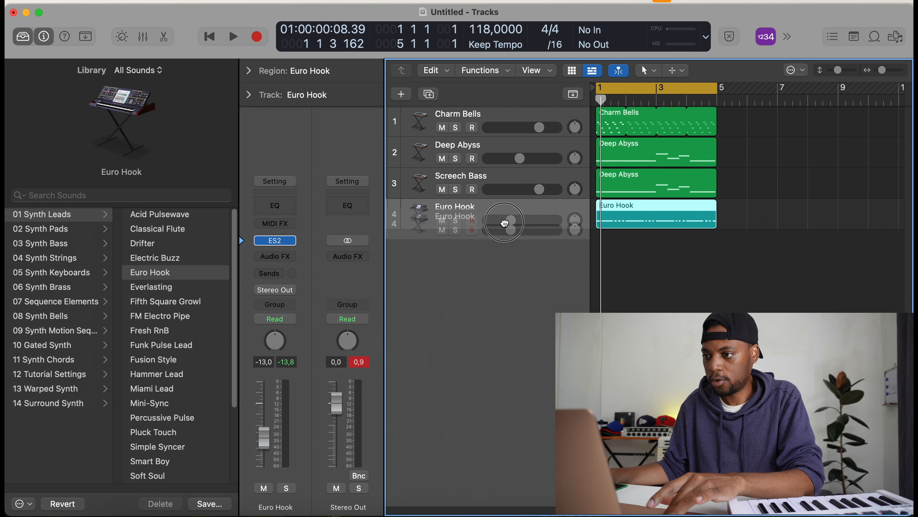
key("Delete")
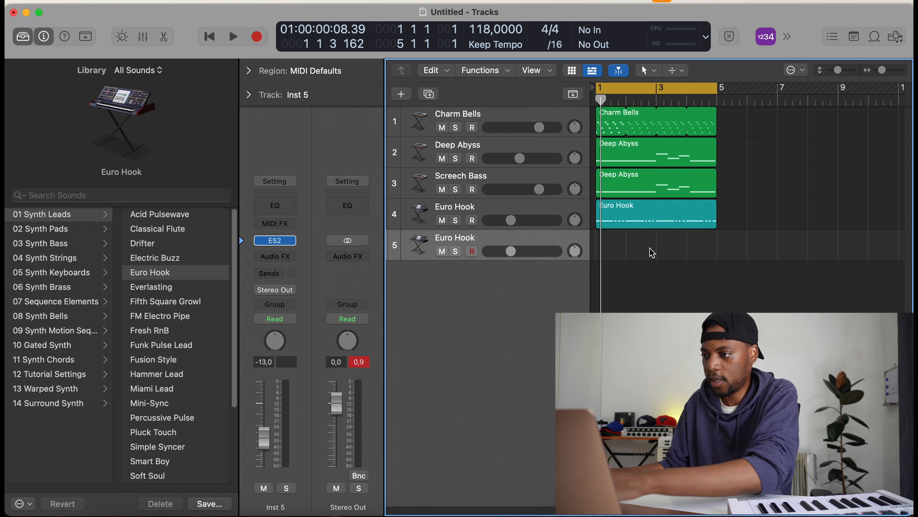
scroll(166, 317, "down", 5)
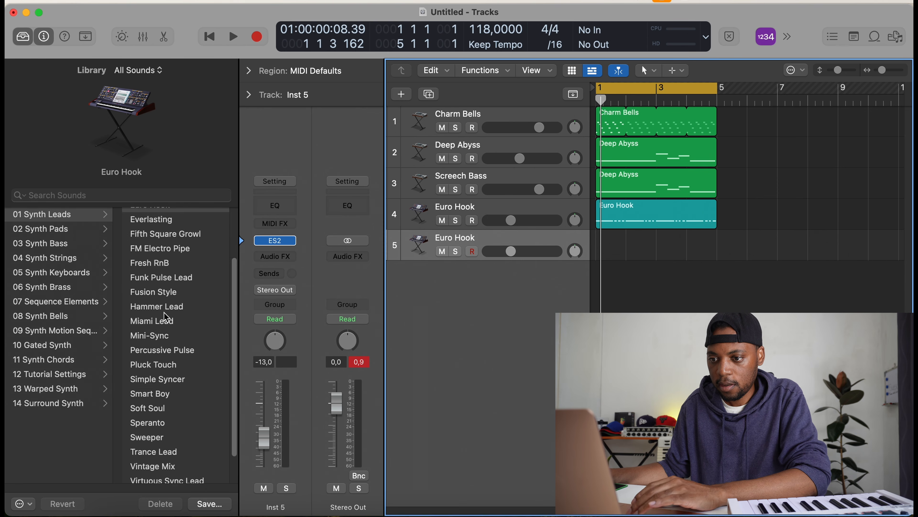
left_click(170, 314)
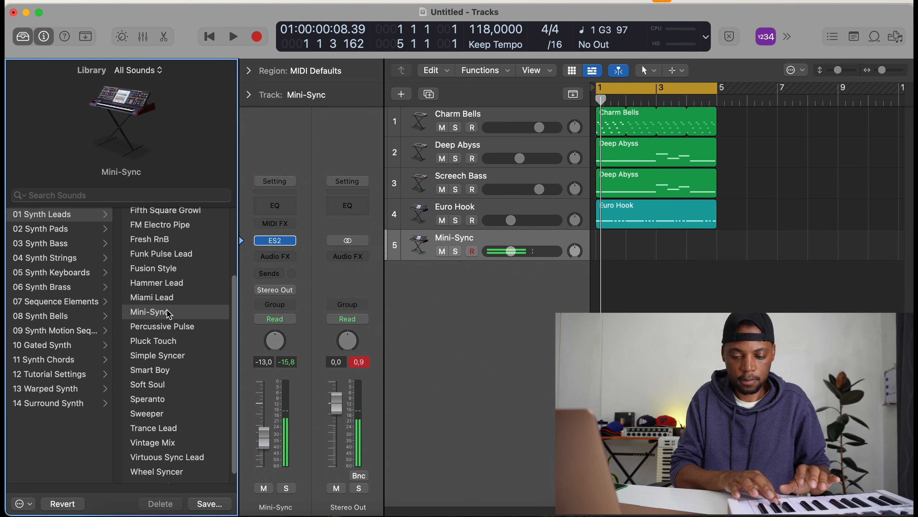
left_click(182, 369)
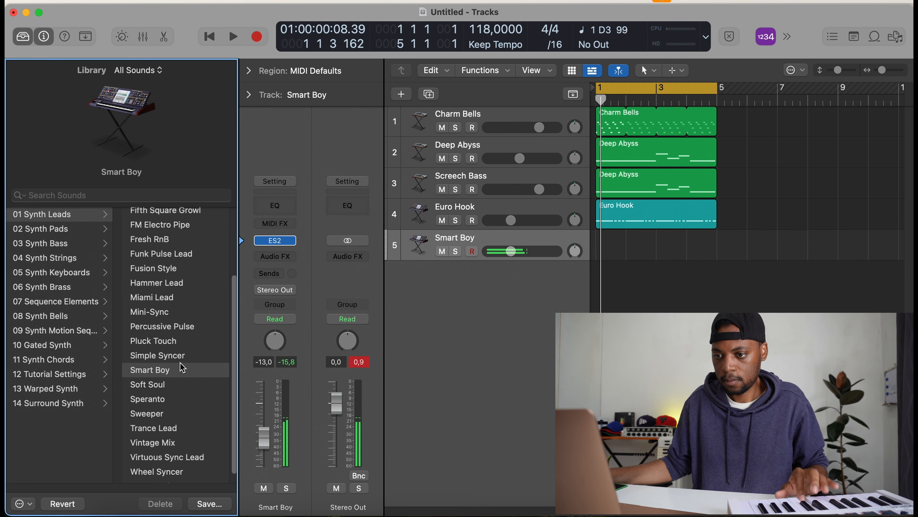
left_click(179, 341)
scroll(183, 390, "down", 1)
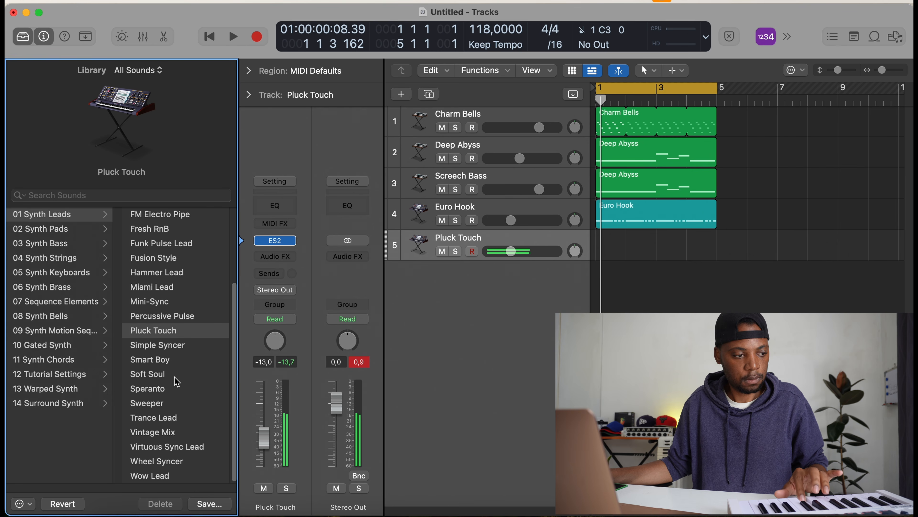
left_click(178, 376)
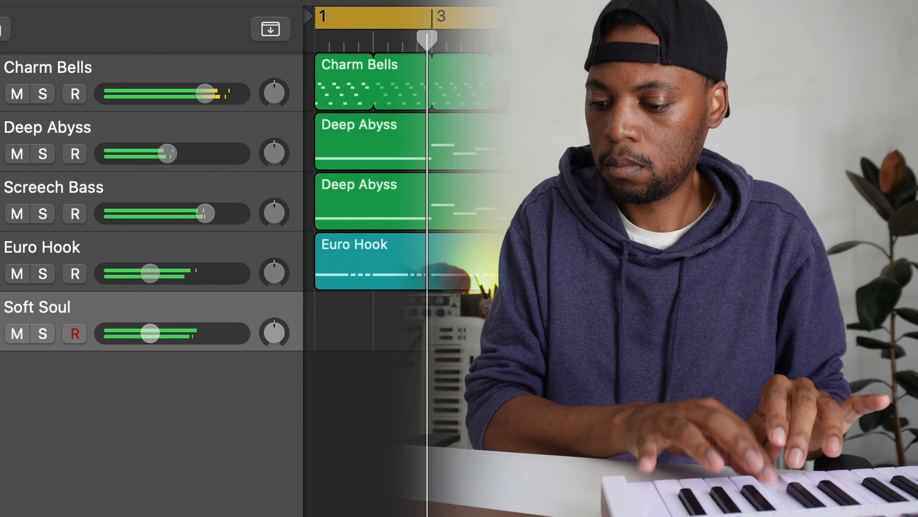
Record a melody on the Soft Soul track from bar 1 to bar 3 and loop its region to bar 5
key("Return")
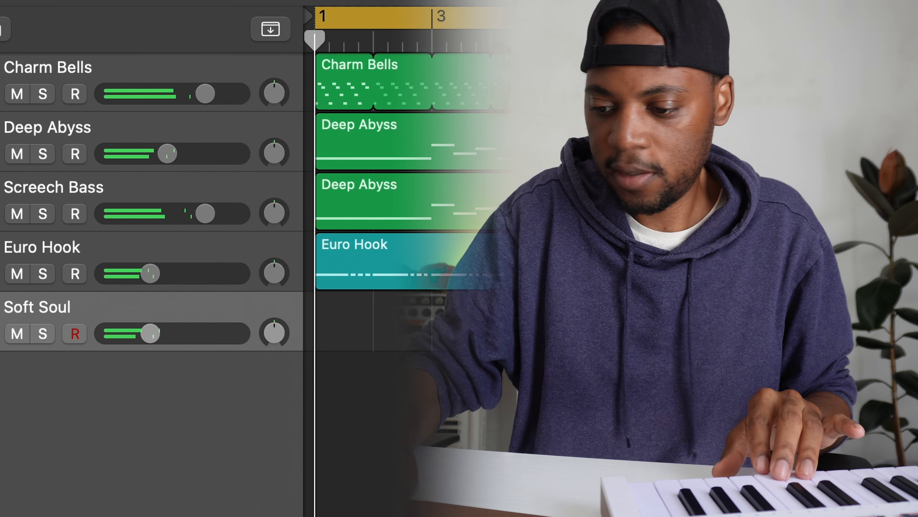
key("r")
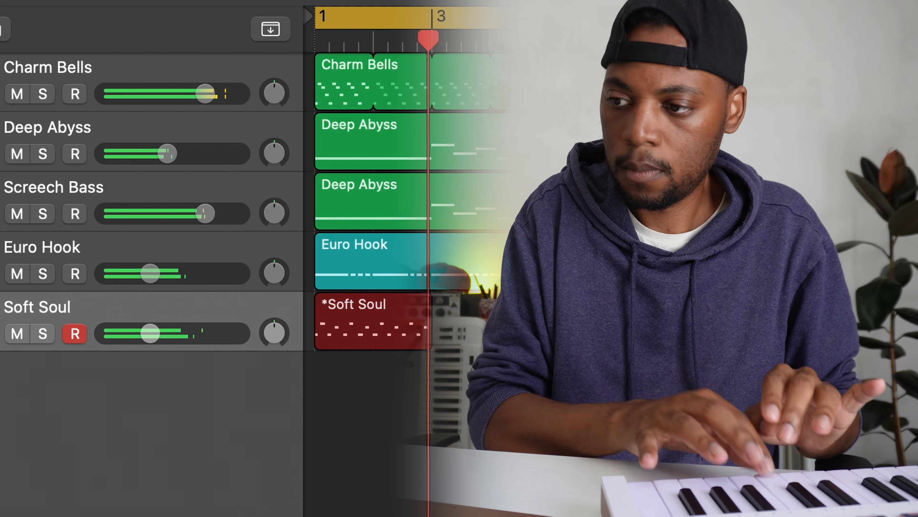
key("space")
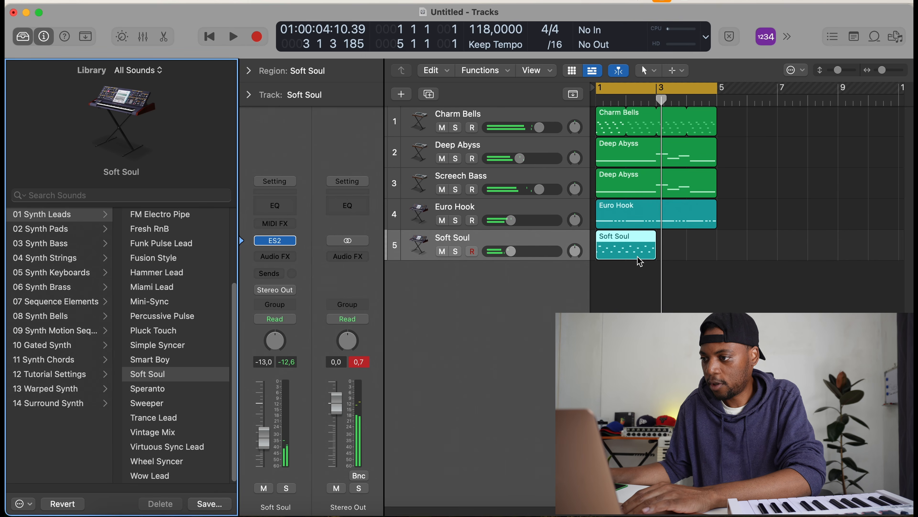
left_click_drag(659, 239, 716, 239)
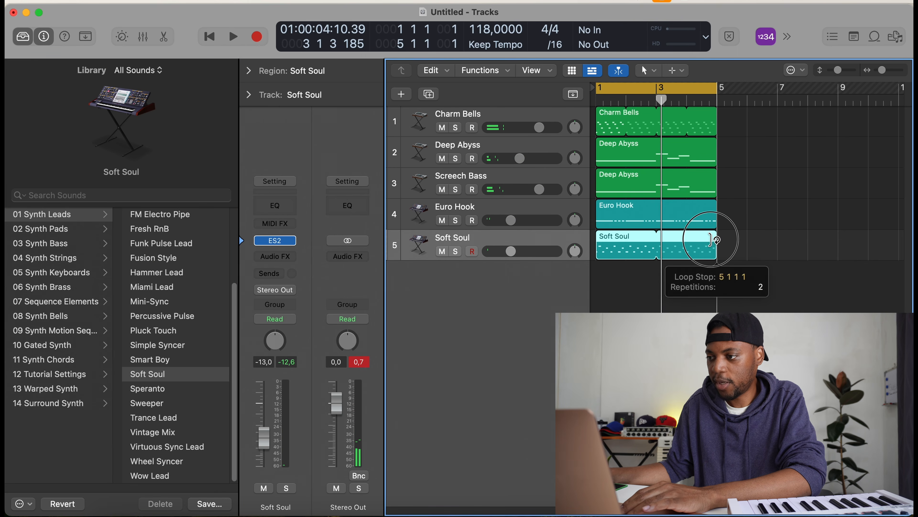
Select all notes of the Soft Soul region in the Piano Roll, close the editor and play the beat from the start
double_click(621, 253)
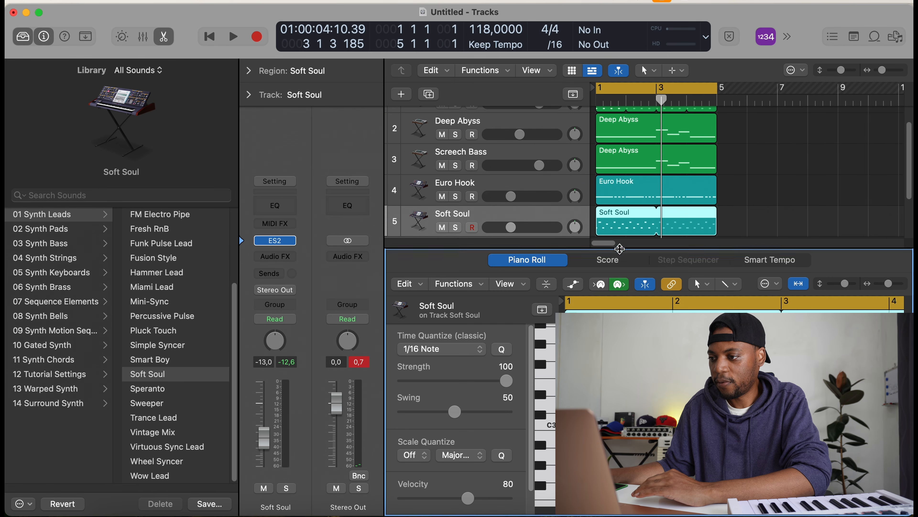
key("super+a")
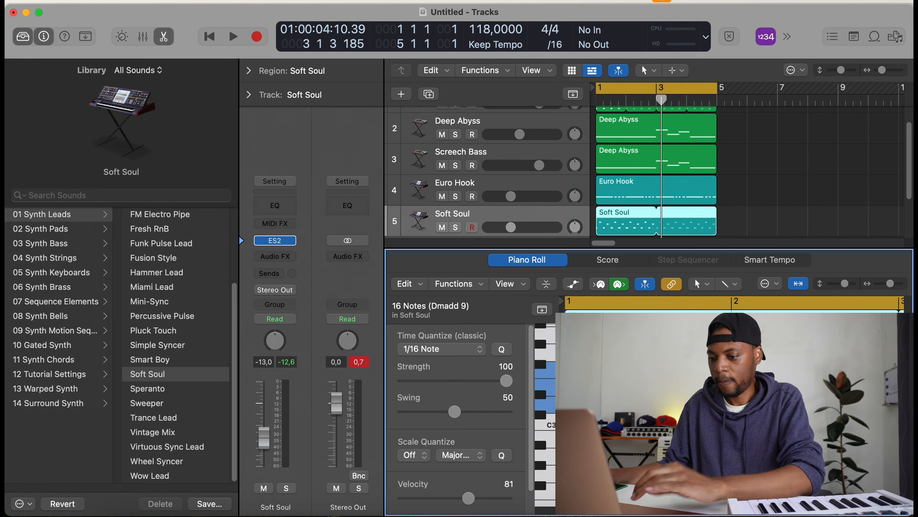
key("e")
key("Return")
key("space")
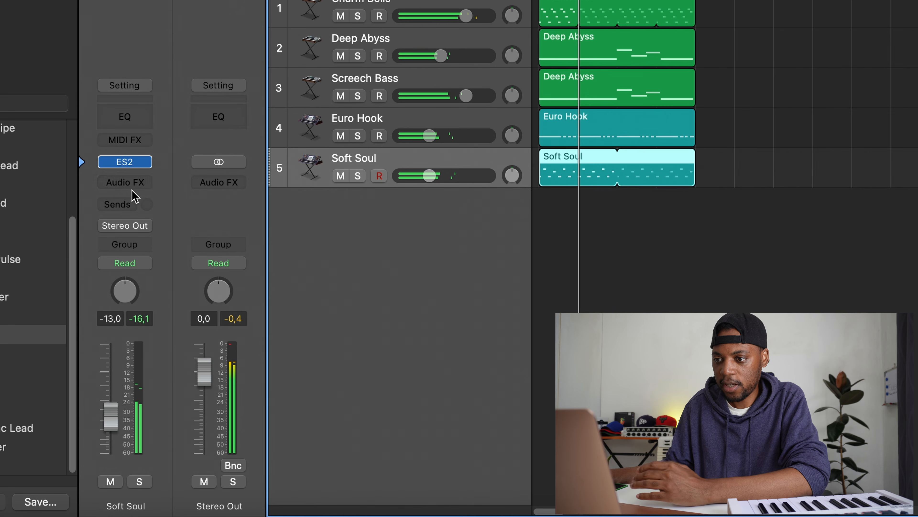
Add a SilverVerb effect to the Soft Soul track, set its Wet output to 40 % and audition it in playback
left_click(275, 256)
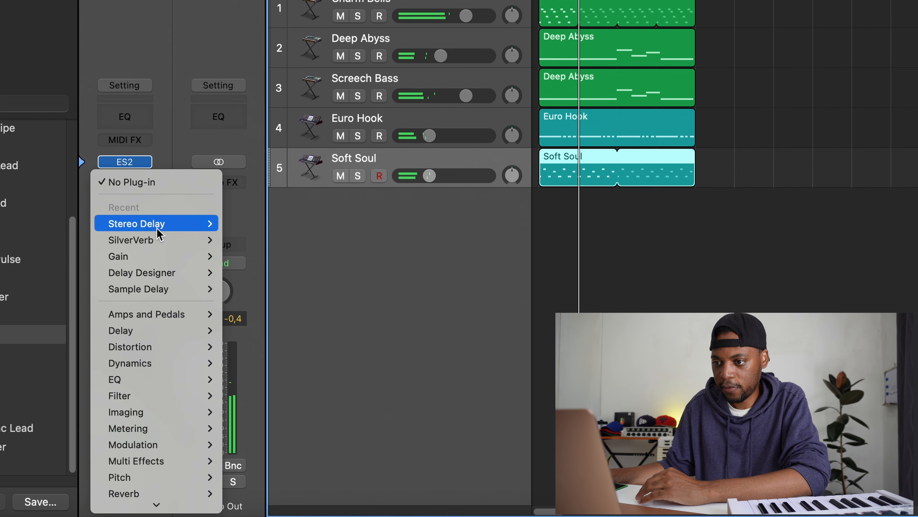
left_click(241, 240)
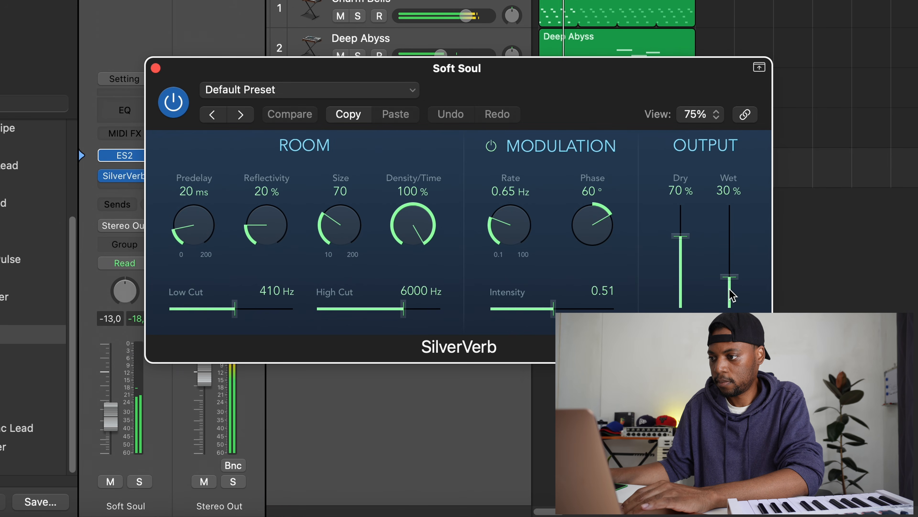
left_click_drag(731, 286, 732, 274)
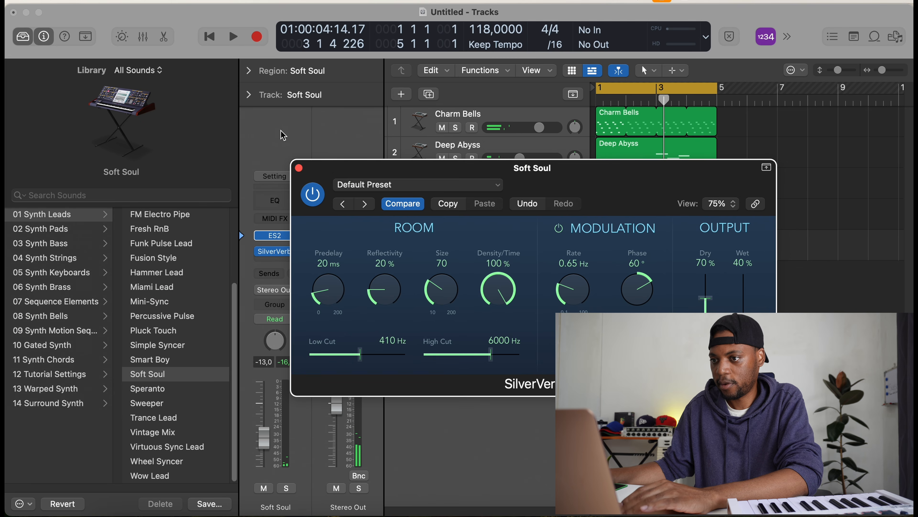
key("space")
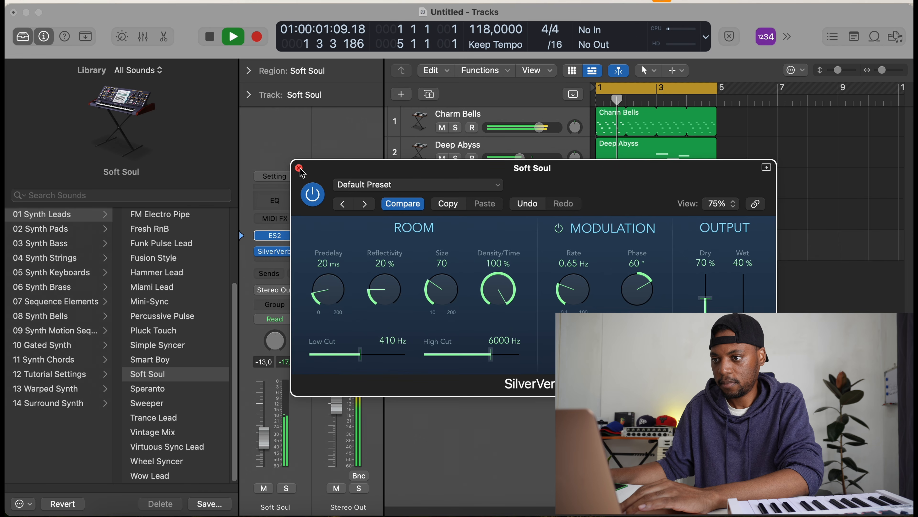
left_click(300, 168)
key("space")
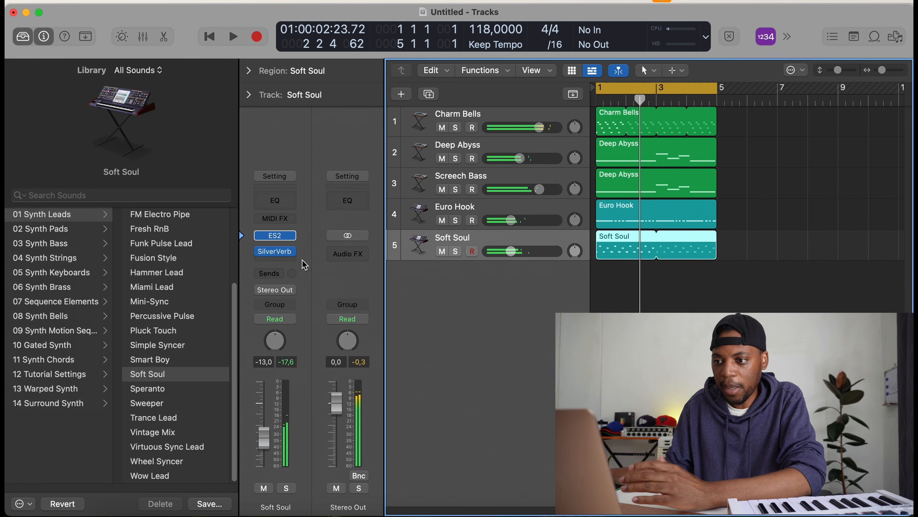
Add a Stereo Delay with its default preset after the SilverVerb and set the Soft Soul track volume to -14.0 dB
left_click(279, 264)
mouse_move(300, 302)
left_click(365, 303)
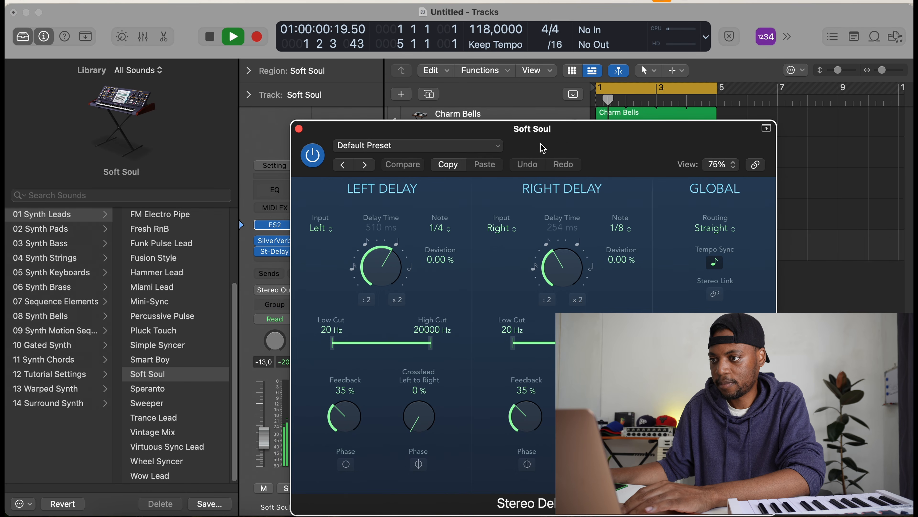
left_click(299, 129)
left_click_drag(515, 255, 513, 255)
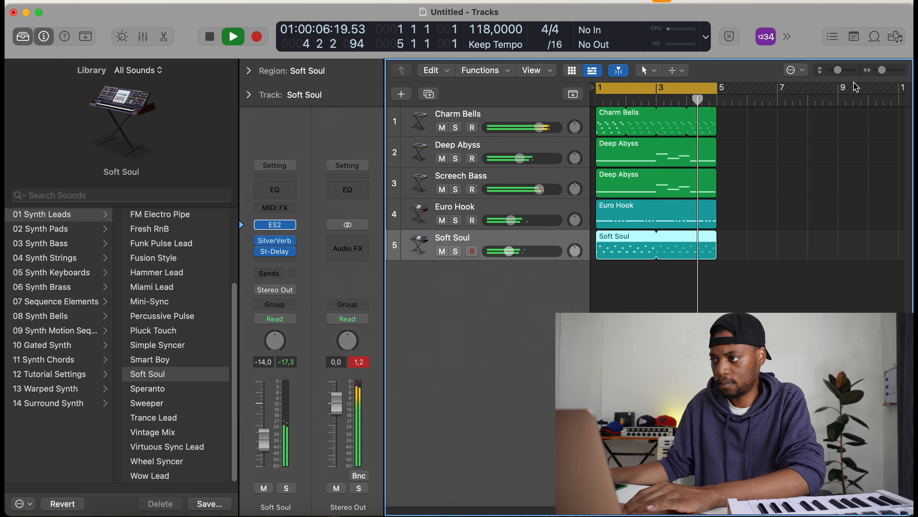
Add one software instrument track that uses the Retro Synth instrument
left_click_drag(888, 72, 890, 73)
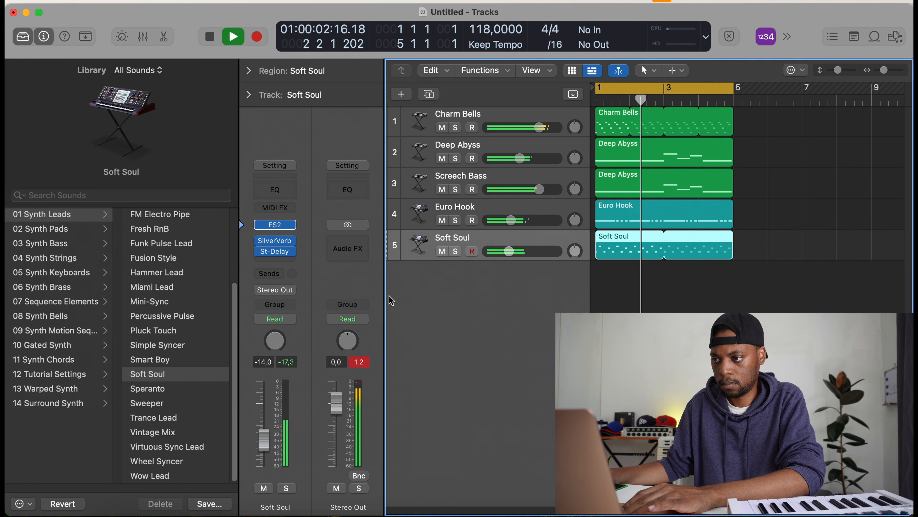
key("alt+super+n")
left_click(318, 236)
mouse_move(326, 322)
left_click(426, 322)
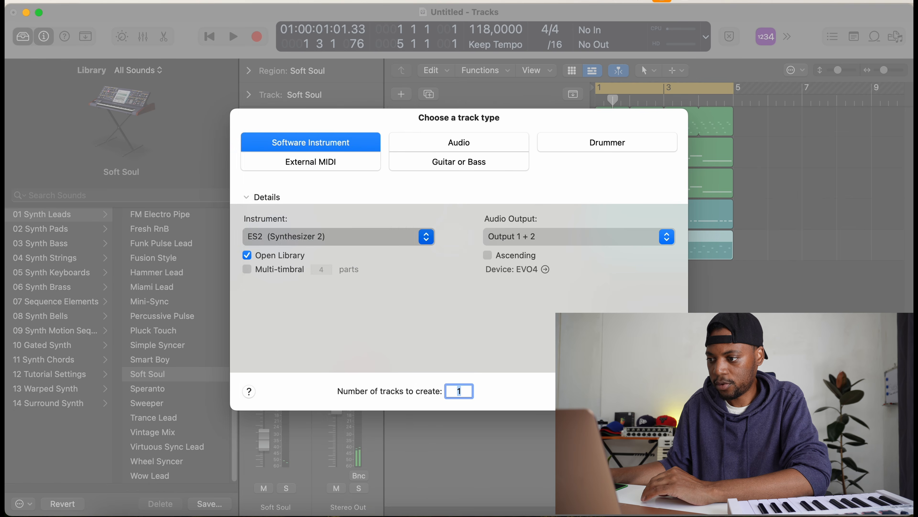
key("Return")
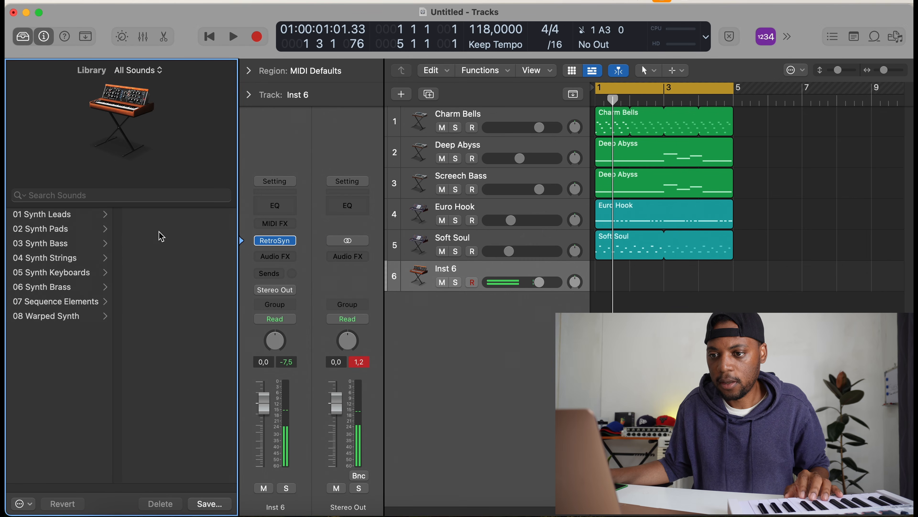
Try Synth Leads patches such as Fifties SciFi, Modulator and Simple Analog Lead, and assign Super Lead to the new Retro Synth track
left_click(88, 217)
left_click(155, 346)
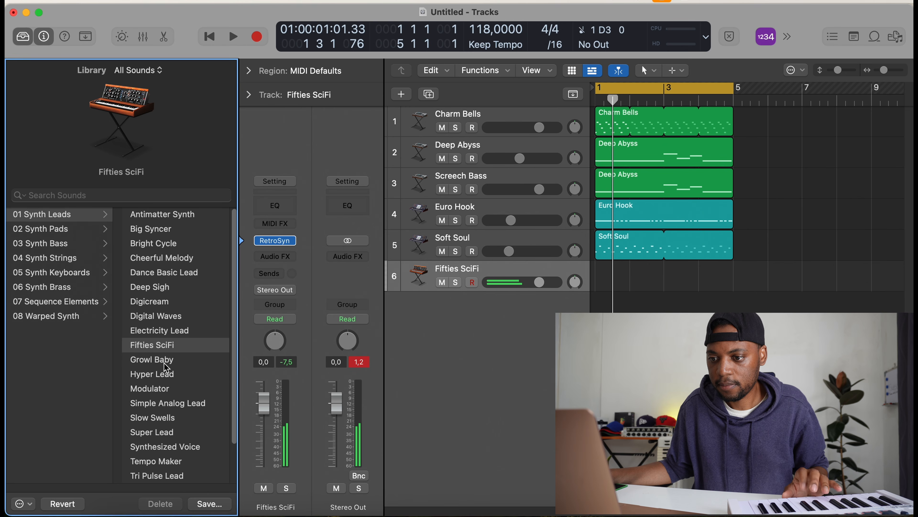
left_click(168, 388)
scroll(177, 394, "down", 3)
left_click(178, 387)
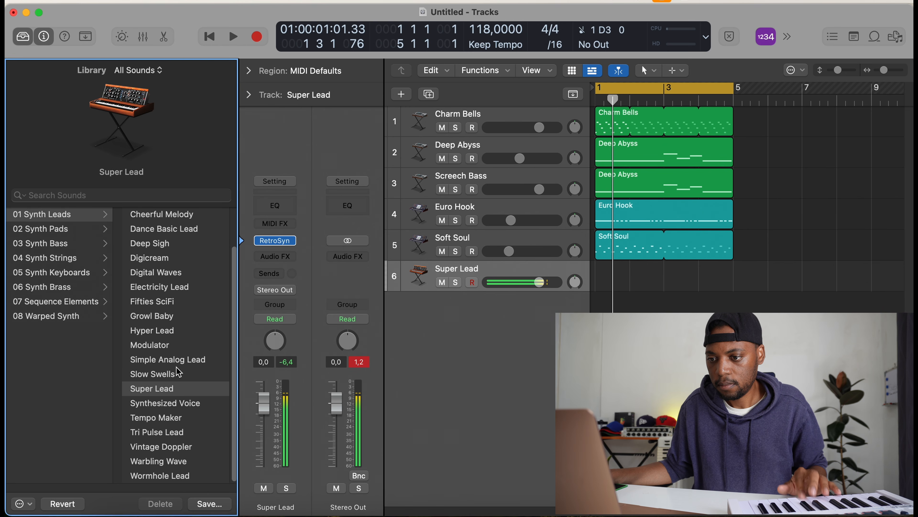
left_click(179, 360)
left_click(178, 389)
Record a Super Lead line from bar 1 to bar 3 and open its region in the Piano Roll
key("space")
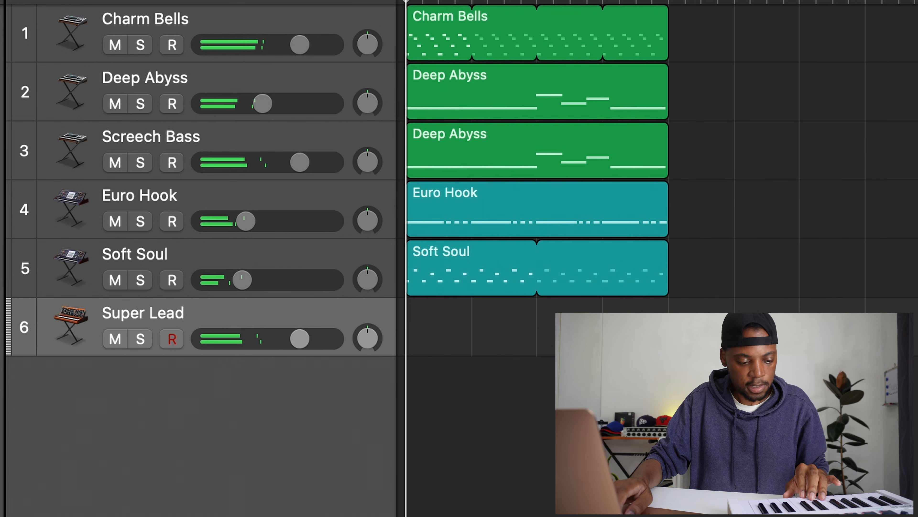
key("r")
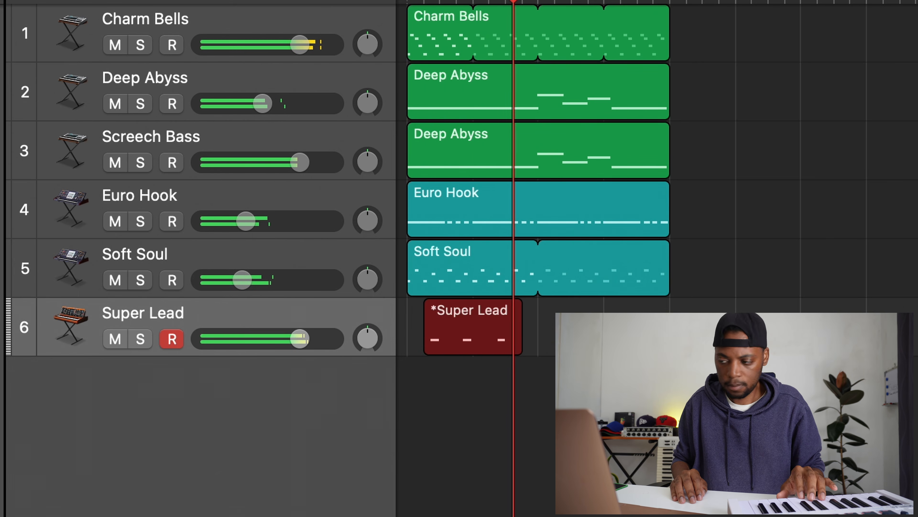
key("space")
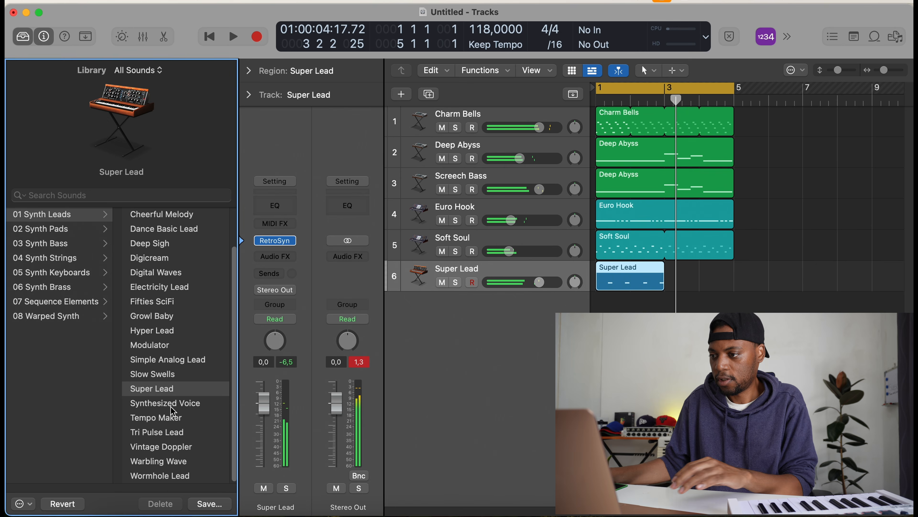
key("p")
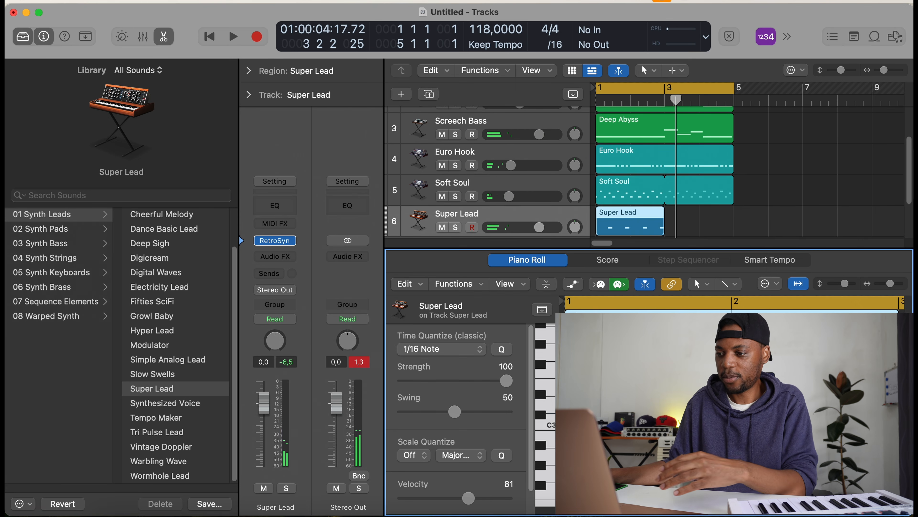
Close the Piano Roll, add a SilverVerb to the Super Lead track and set its wet output to 50 %
key("p")
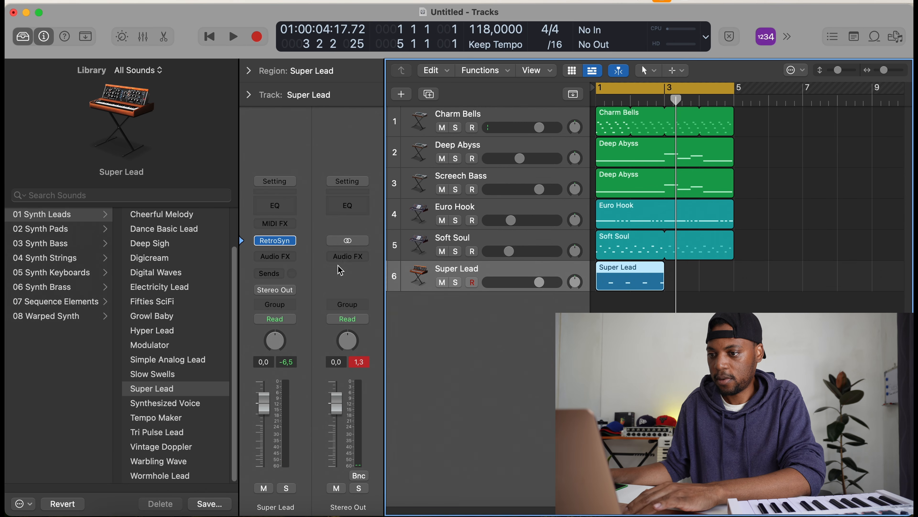
left_click(285, 241)
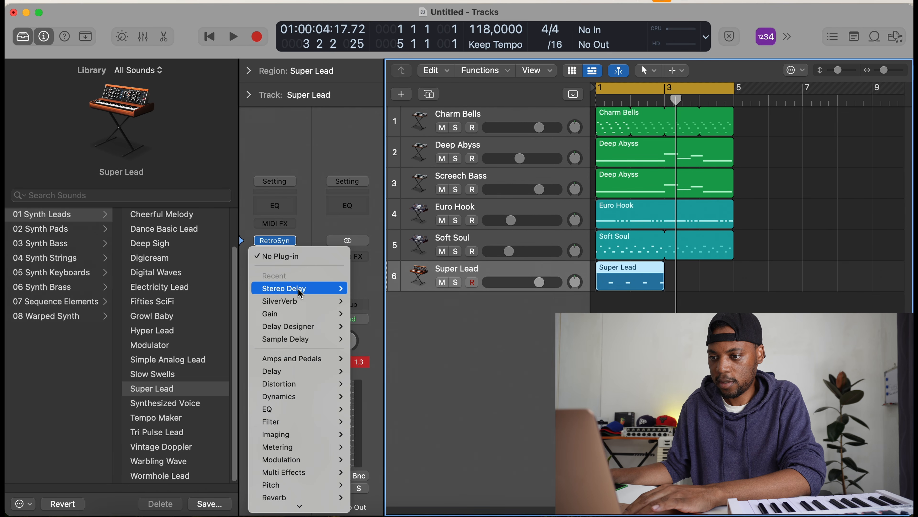
left_click(299, 304)
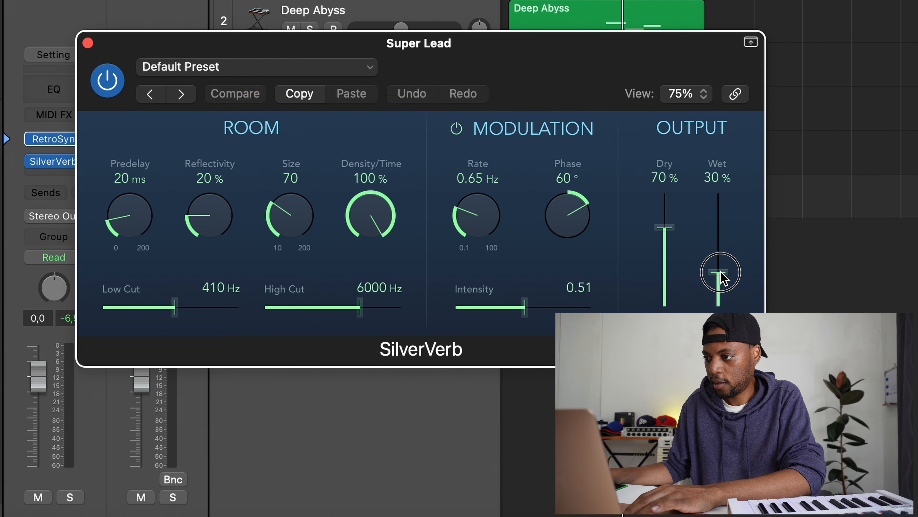
left_click_drag(741, 327, 744, 319)
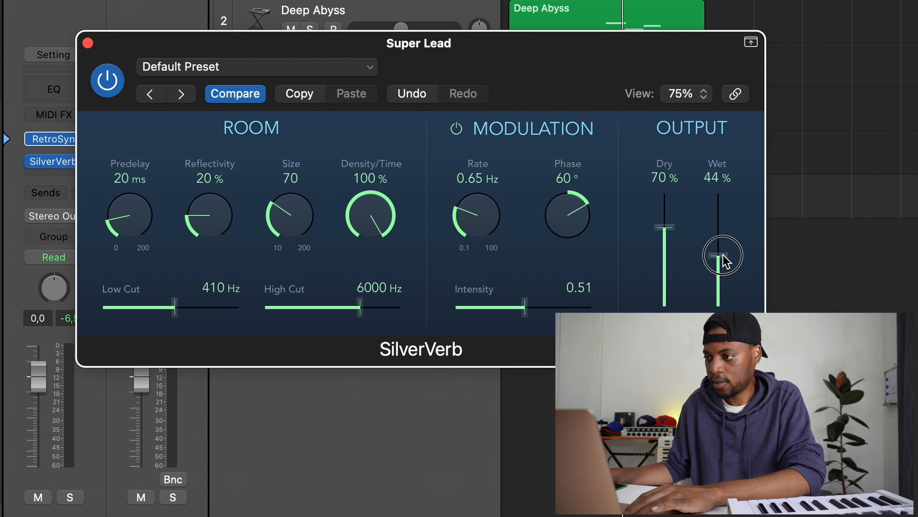
key("space")
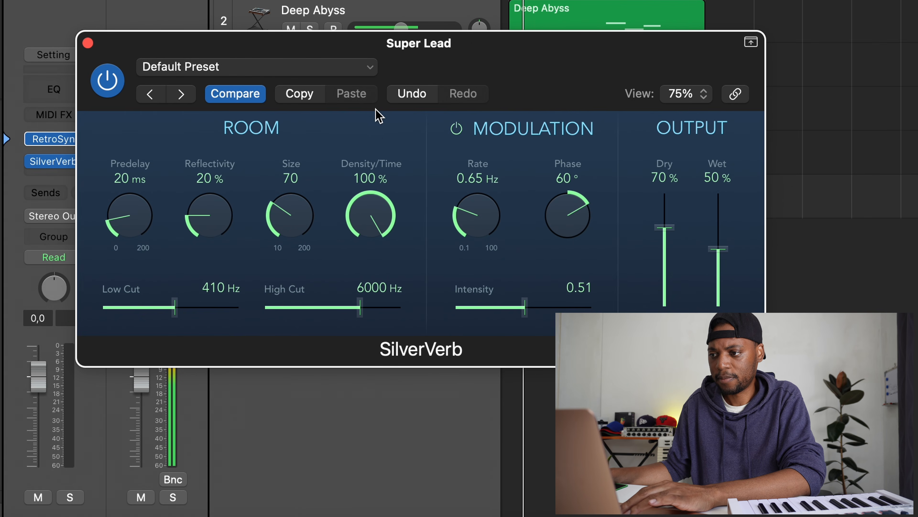
left_click(88, 43)
Lower the Super Lead track volume and loop its region up to bar 5
left_click_drag(430, 206, 421, 205)
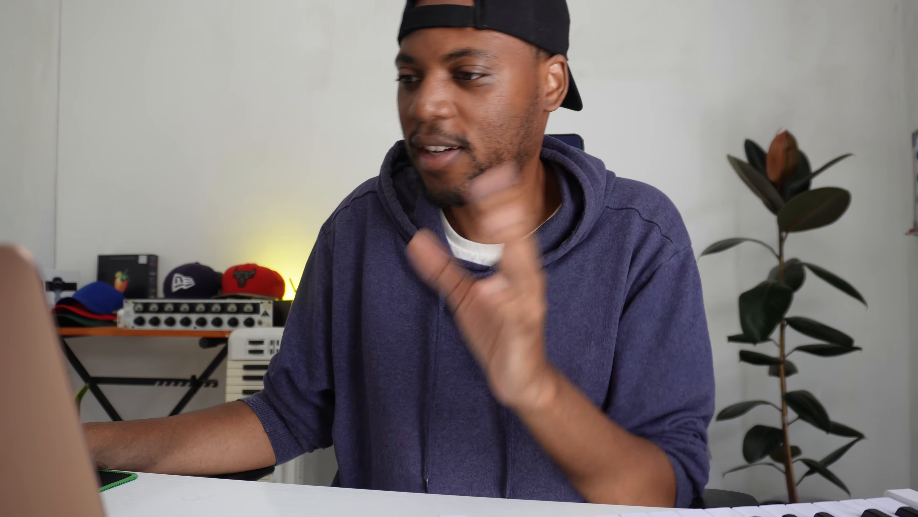
left_click_drag(714, 271, 715, 271)
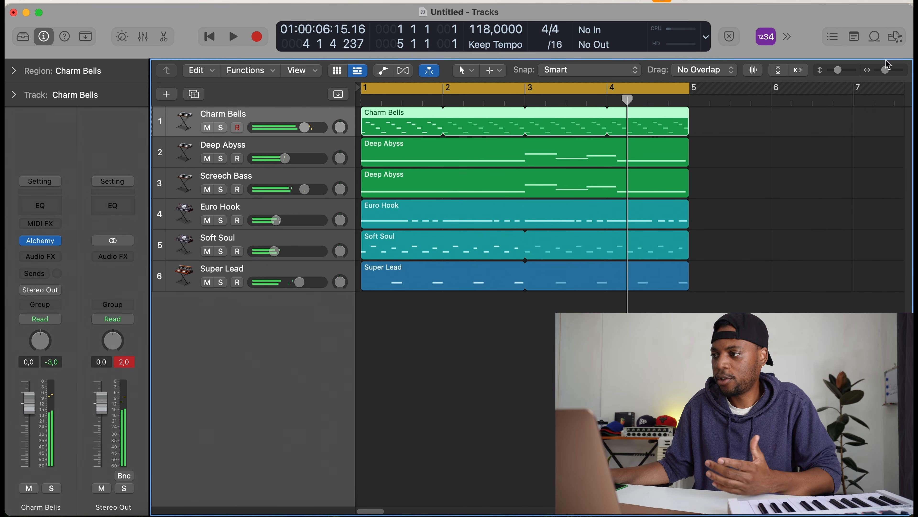
Create a Quick Sampler track from Perfect Kick 3.wav in the XDizzle Samples folder
left_click(896, 38)
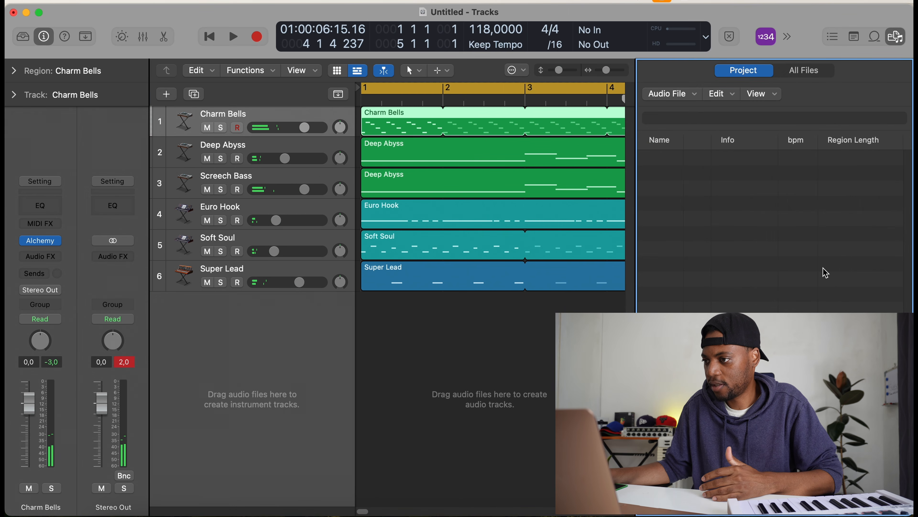
left_click(797, 74)
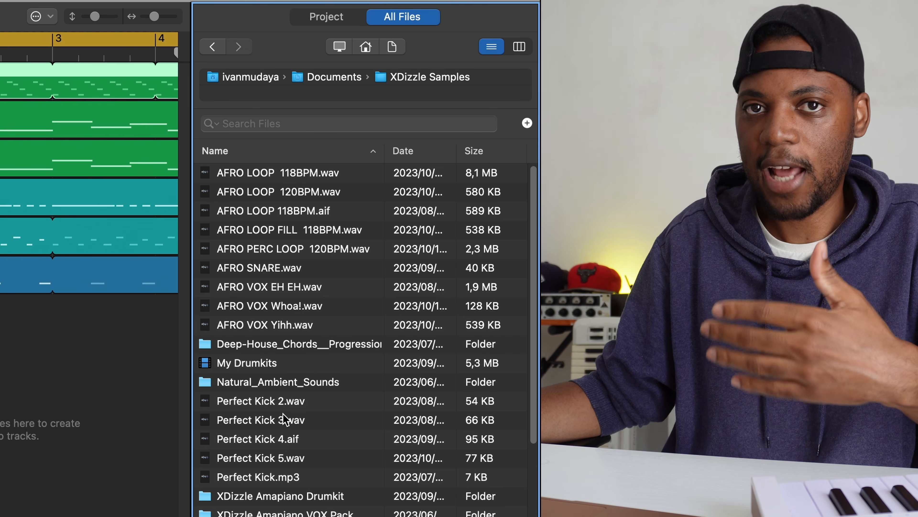
left_click(287, 422)
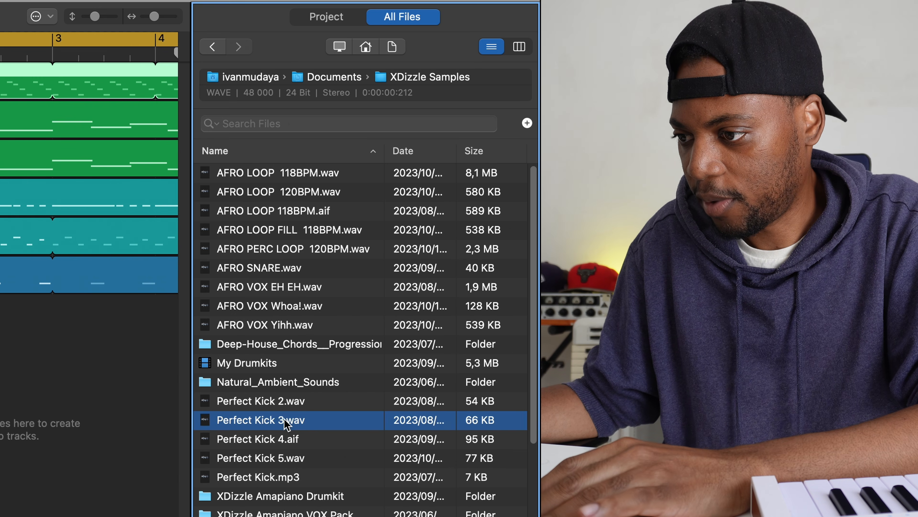
left_click_drag(285, 420, 270, 323)
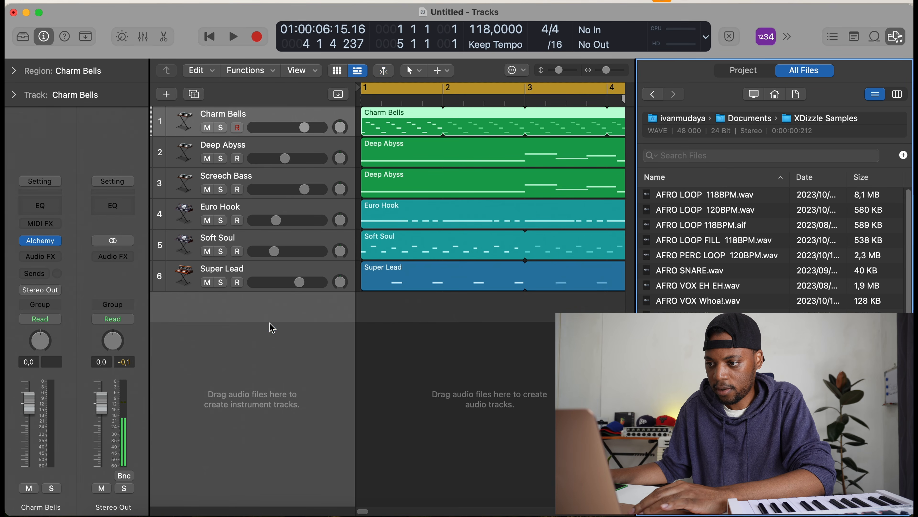
left_click(302, 130)
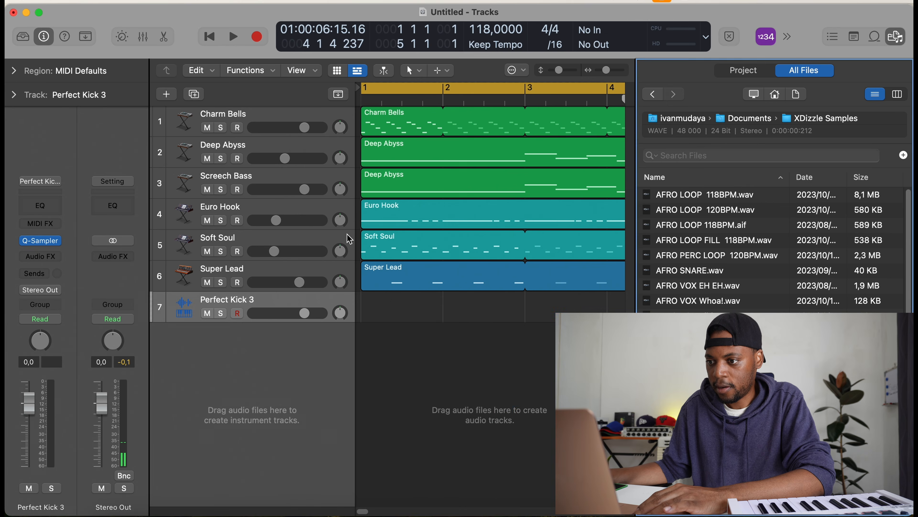
Create a pattern region on the Perfect Kick 3 track with kicks on steps 1, 5 and 9, fill four bars and play it back
right_click(394, 306)
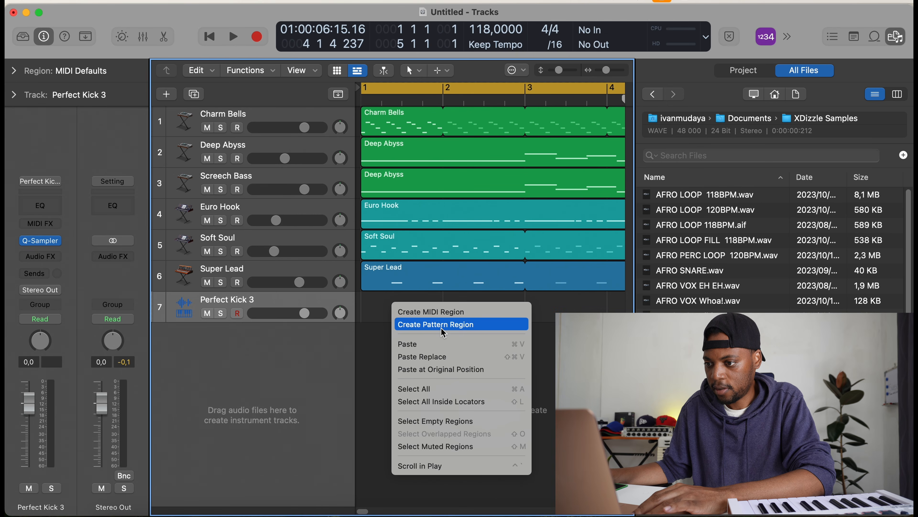
left_click(433, 325)
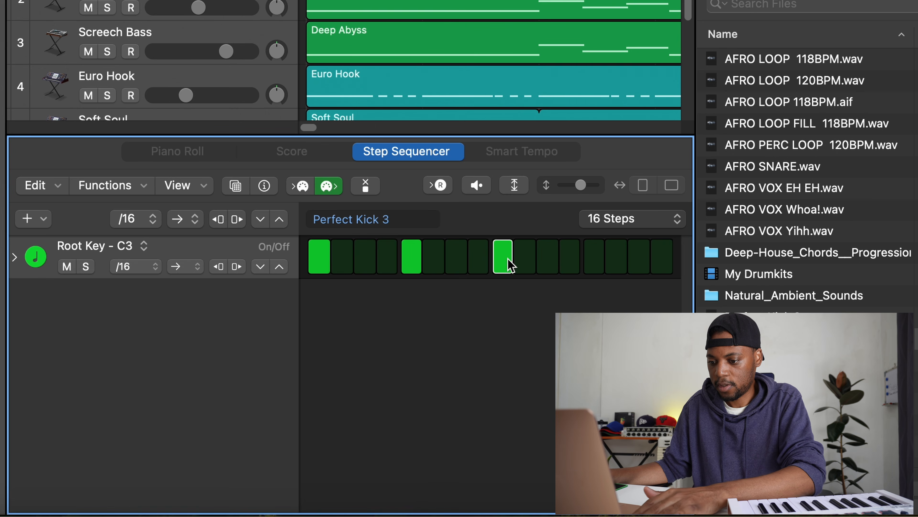
key("e")
key("space")
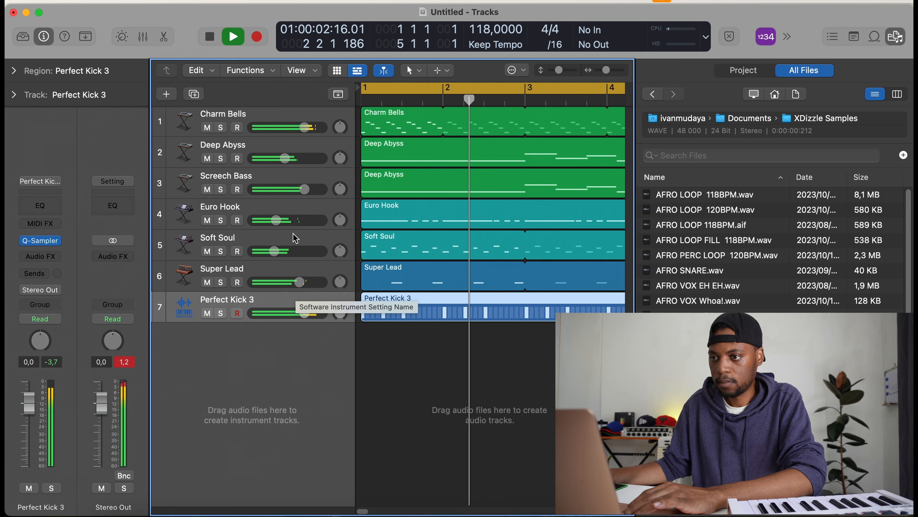
key("space")
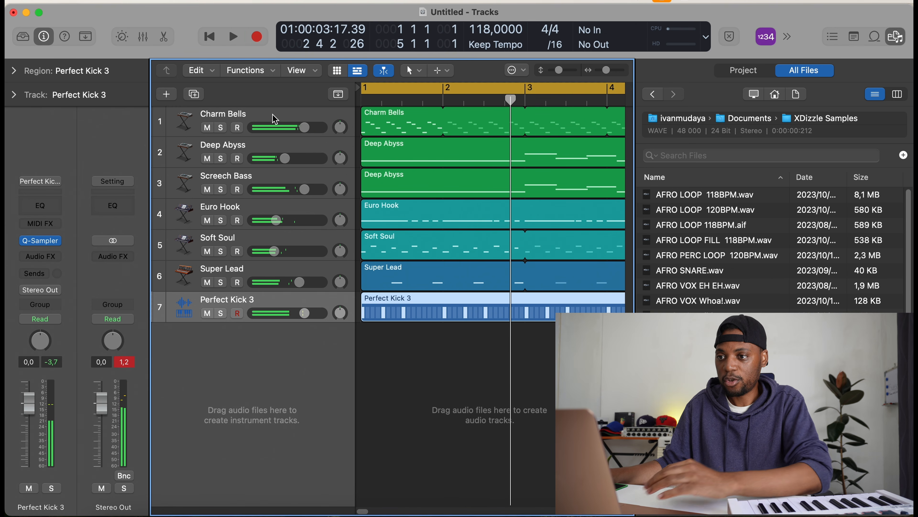
Select the Charm Bells through Super Lead tracks and lower their volumes together, bringing Charm Bells to -6.1 dB
left_click(275, 118)
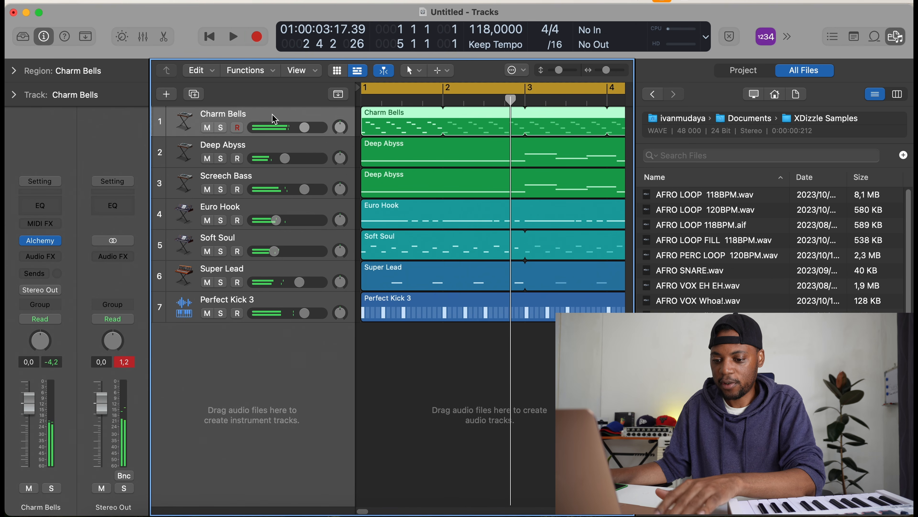
left_click(284, 277, "shift")
left_click_drag(211, 295, 155, 291)
key("space")
key("XF86AudioRaiseVolume")
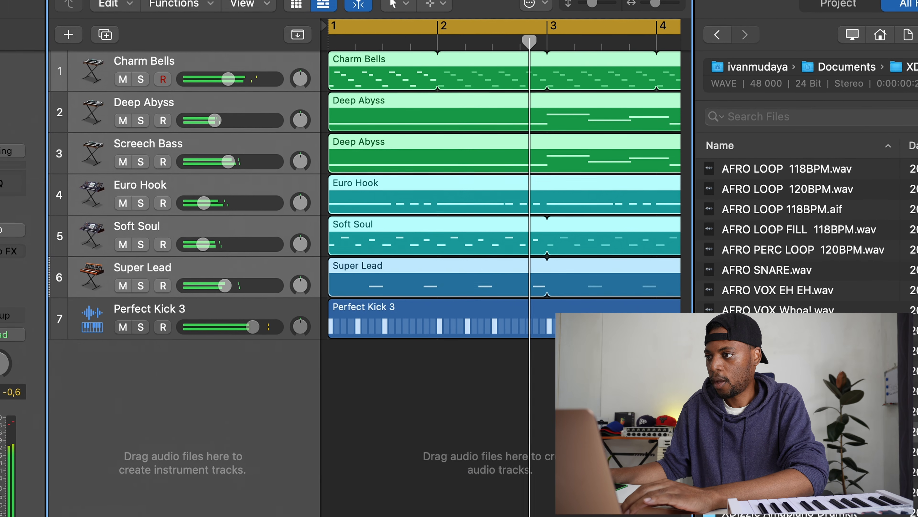
Turn off the metronome click
left_click(583, 62)
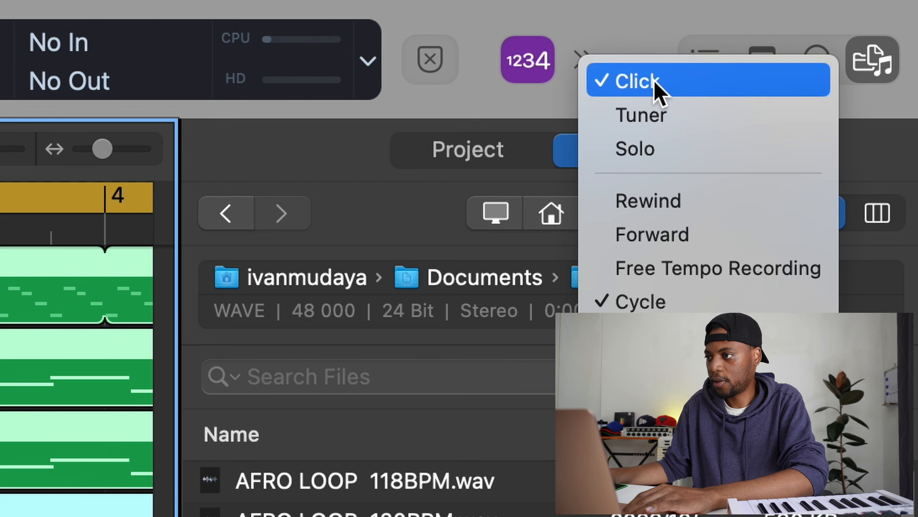
left_click(658, 81)
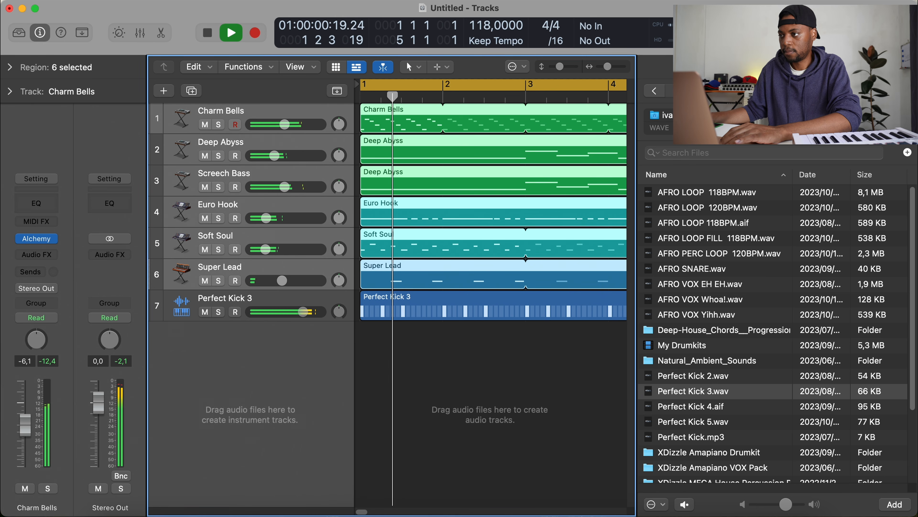
Lower the six melodic and bass tracks together during playback until Charm Bells reaches -16.4 dB, then deselect their regions
left_click_drag(284, 124, 266, 125)
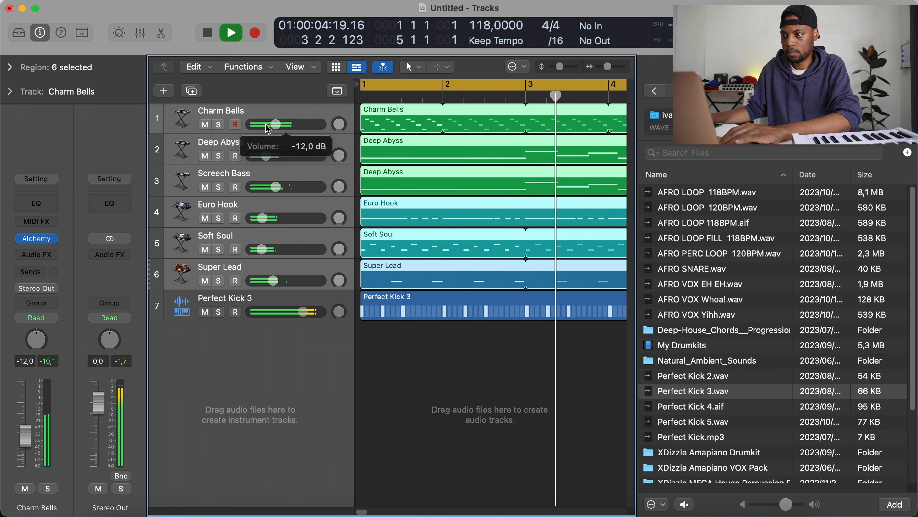
key("XF86AudioRaiseVolume")
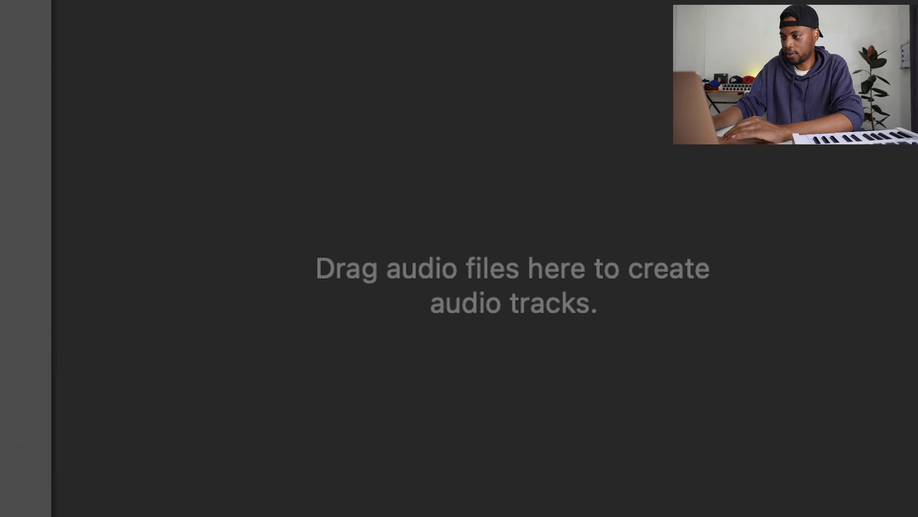
key("XF86AudioRaiseVolume")
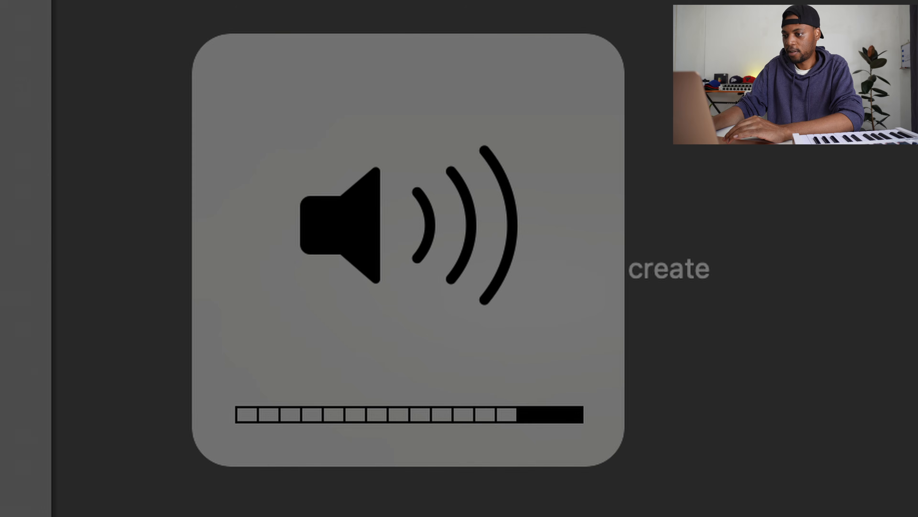
key("space")
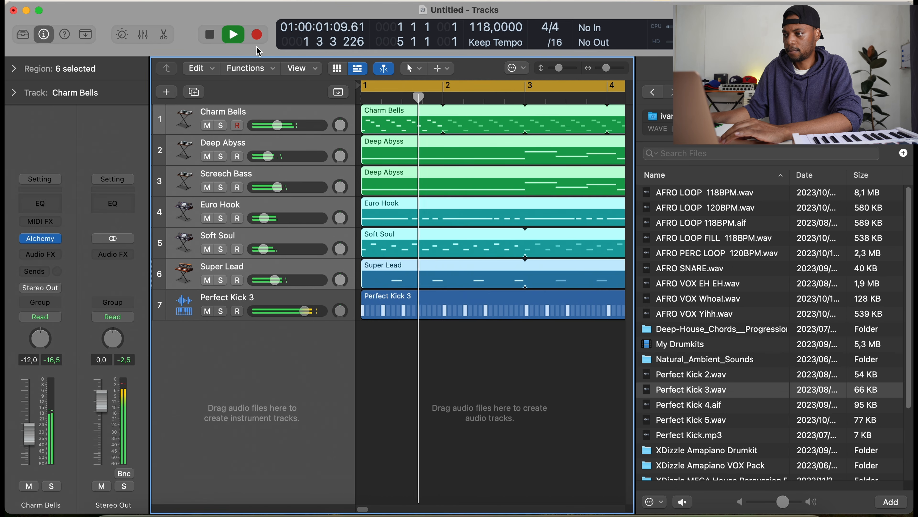
left_click_drag(606, 68, 605, 68)
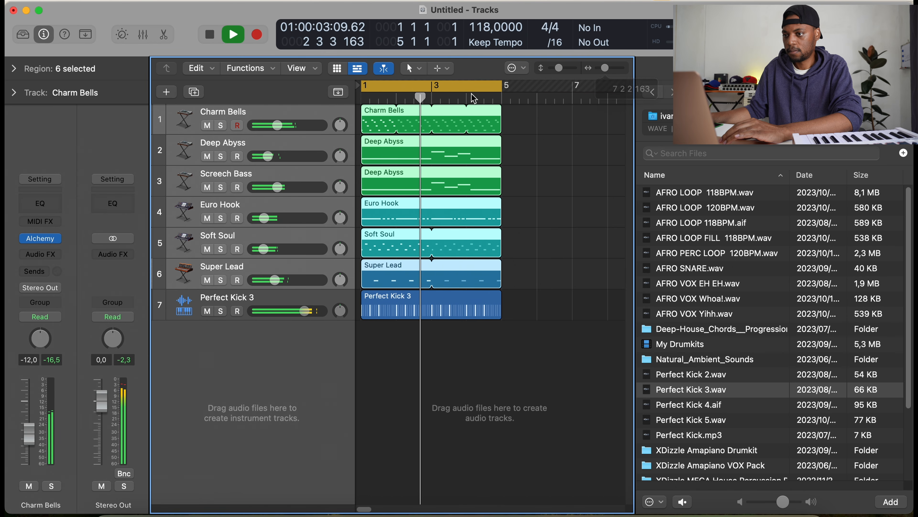
left_click_drag(285, 129, 266, 129)
left_click(381, 339)
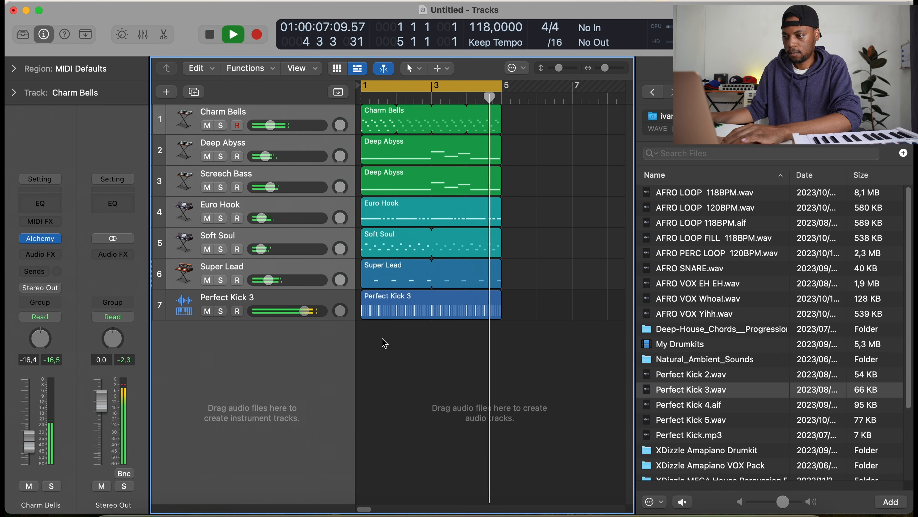
Stop playback and open the XDizzle MEGA House Percussion folder among the sample files
left_click(318, 268)
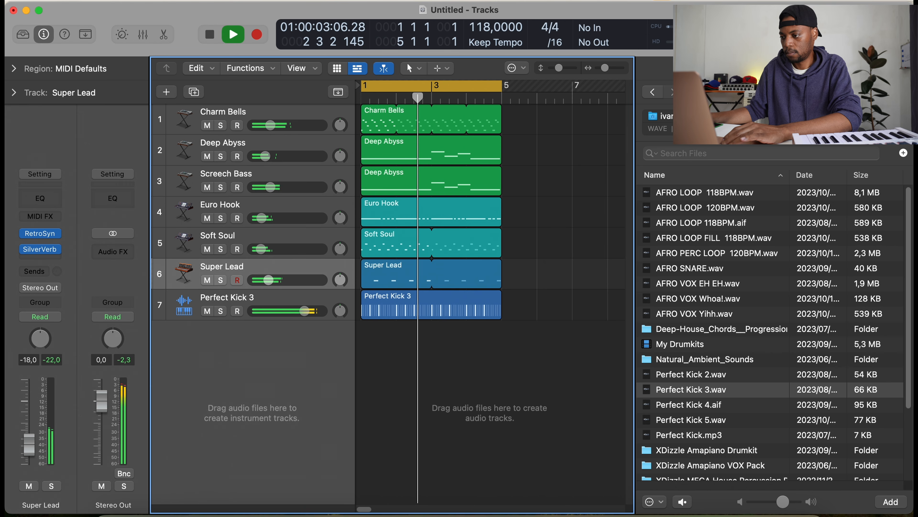
scroll(724, 292, "down", 3)
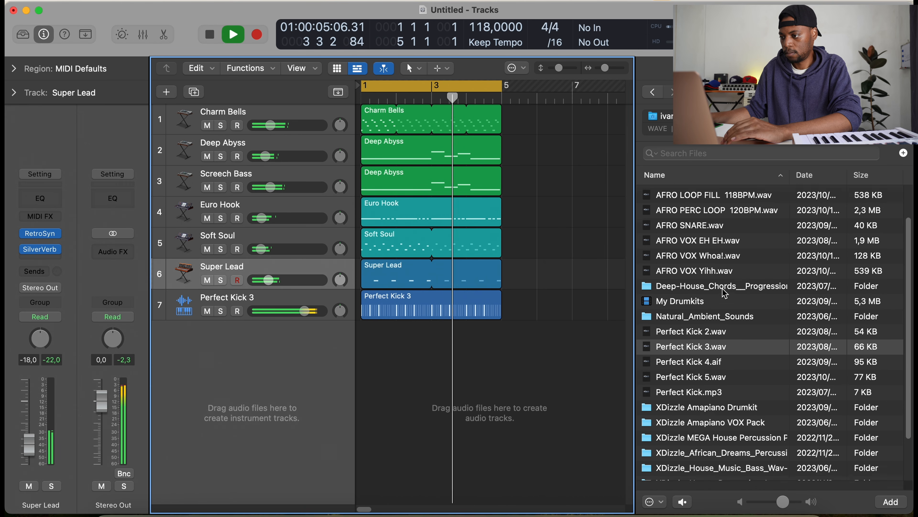
scroll(724, 292, "down", 1)
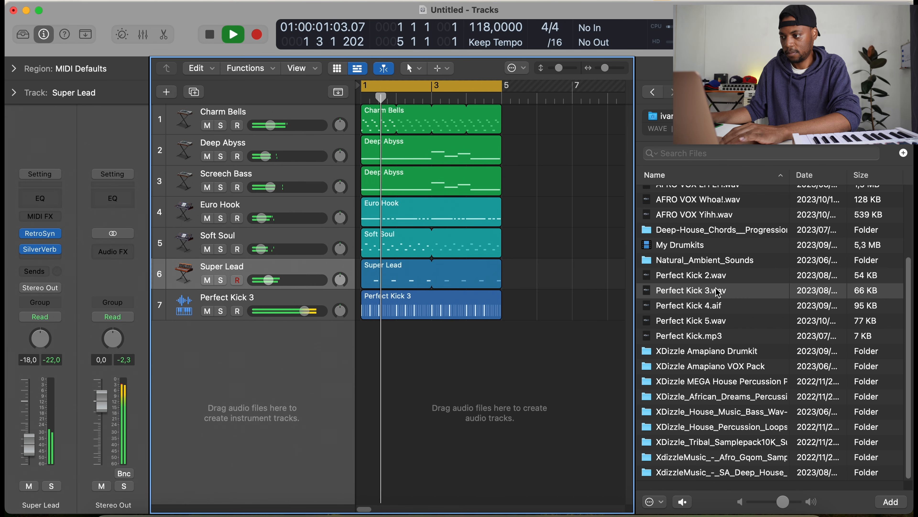
key("space")
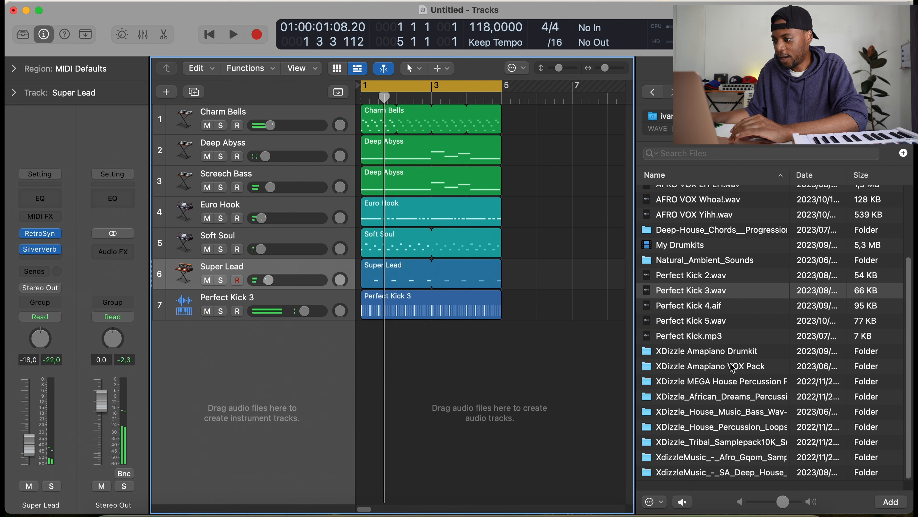
double_click(733, 383)
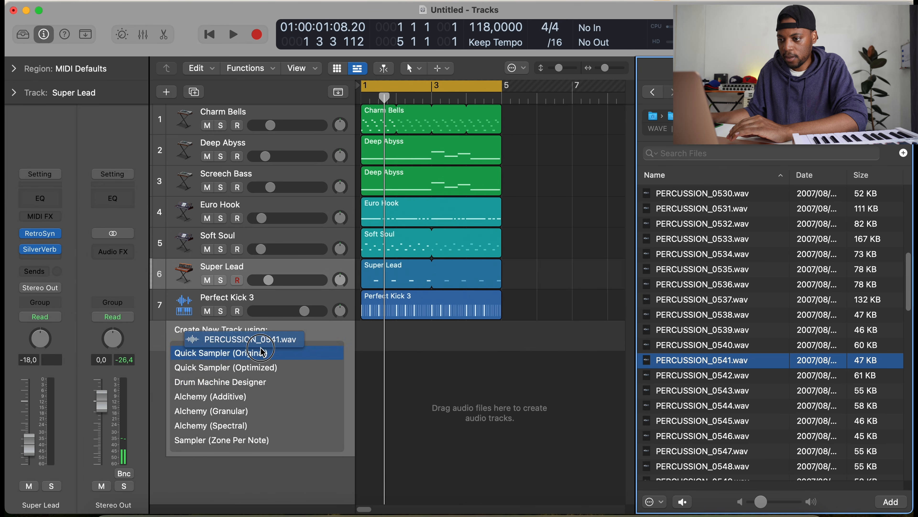
Create a Drum Machine Designer track from PERCUSSION_0541.wav and move its plug-in window so the whole kit is in view
left_click_drag(745, 360, 287, 383)
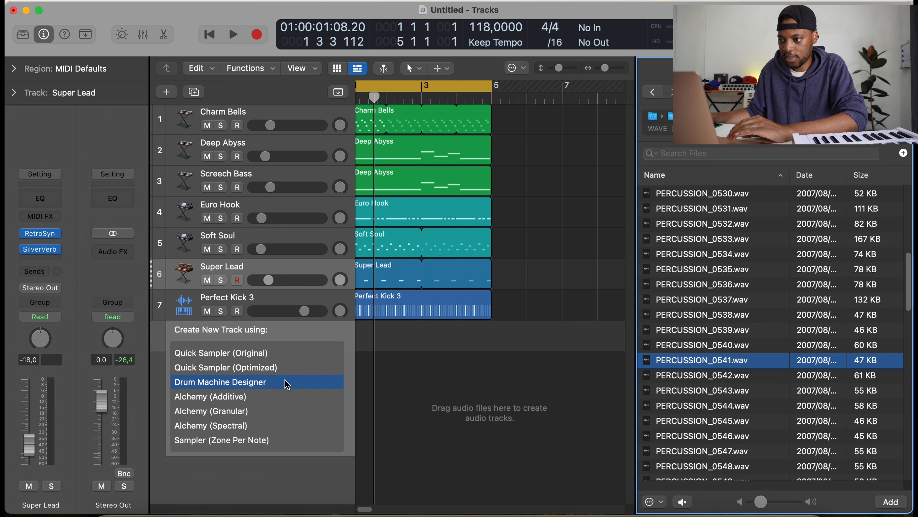
left_click(287, 384)
left_click_drag(431, 162, 390, 115)
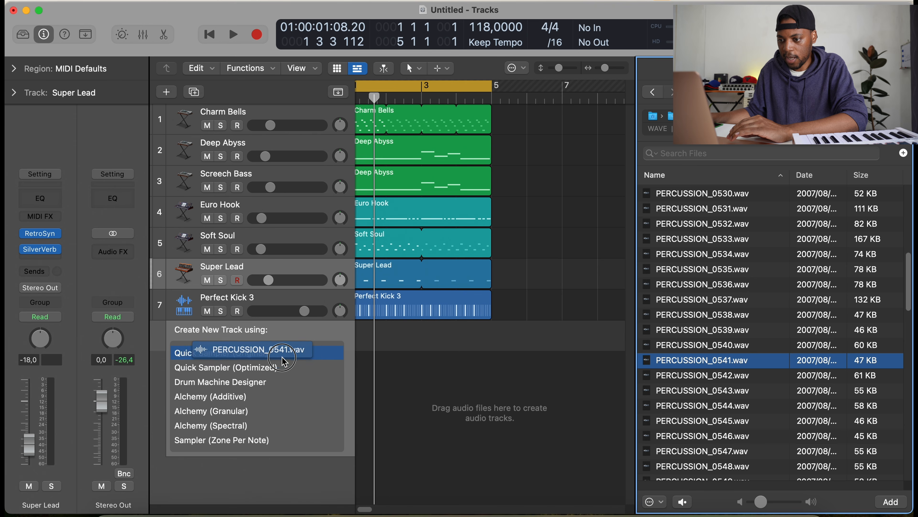
left_click_drag(293, 362, 287, 384)
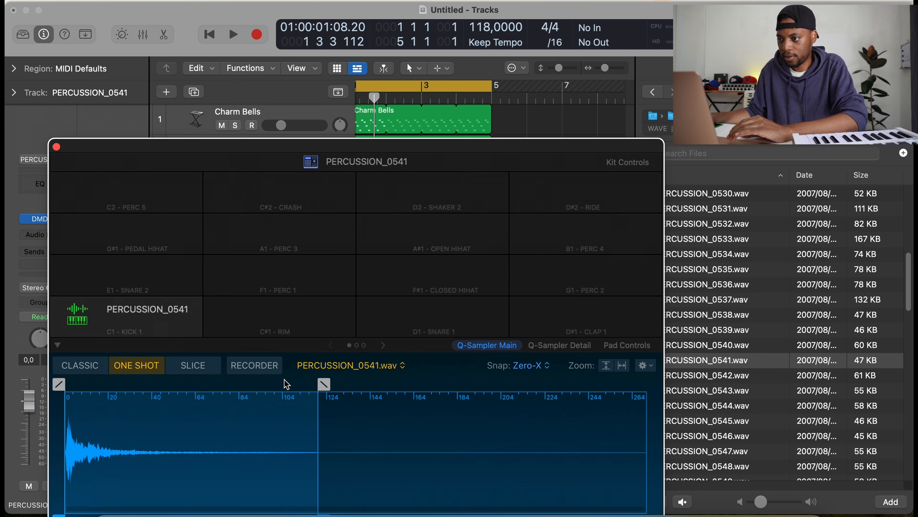
left_click_drag(434, 155, 397, 64)
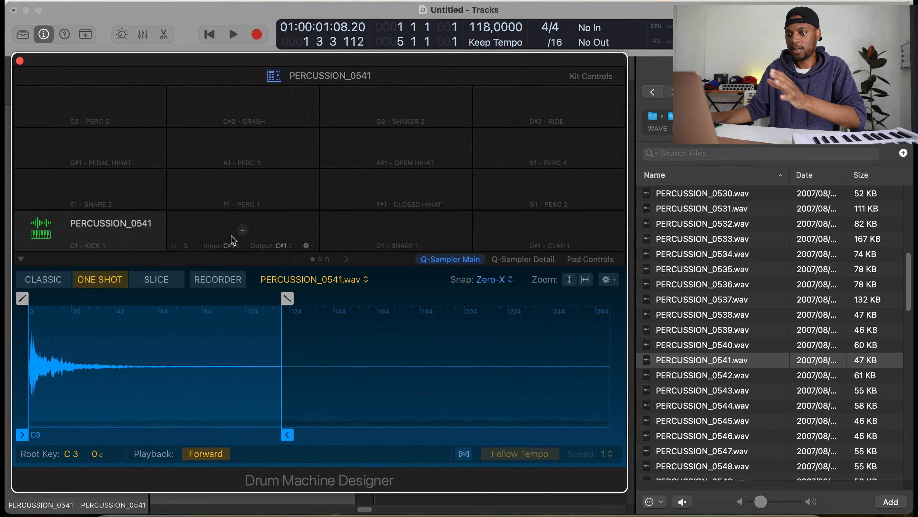
Audition samples including AFRO LOOP 118BPM.aif and add AFRO LOOP 120BPM.wav at bar 1 on a new audio track
scroll(693, 341, "down", 3)
left_click(693, 340)
left_click(701, 356)
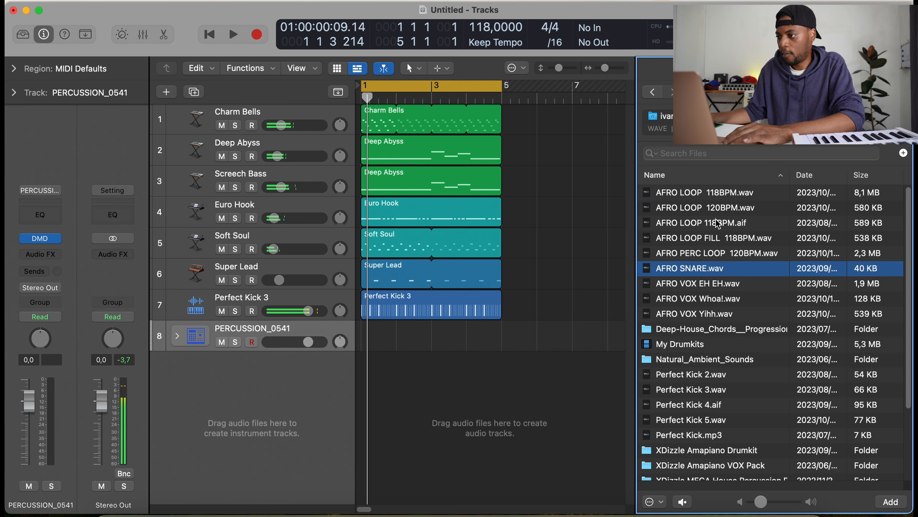
left_click(717, 222)
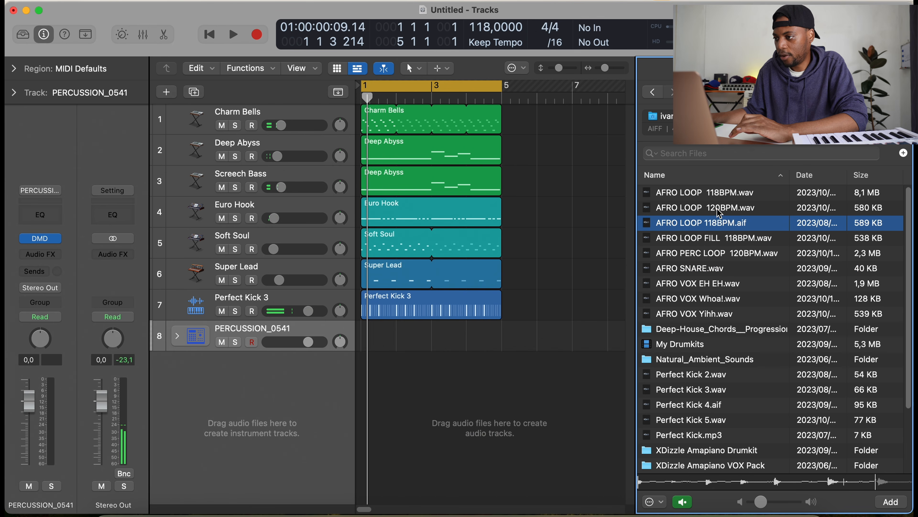
left_click(718, 213)
left_click_drag(725, 213, 499, 364)
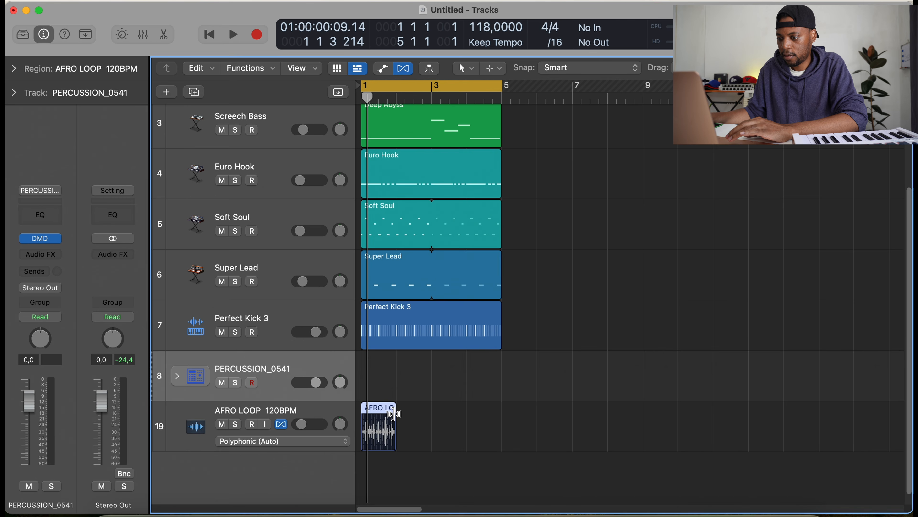
Hide the Flex display and loop the AFRO LOOP 120BPM region out to bar 5
left_click(396, 413)
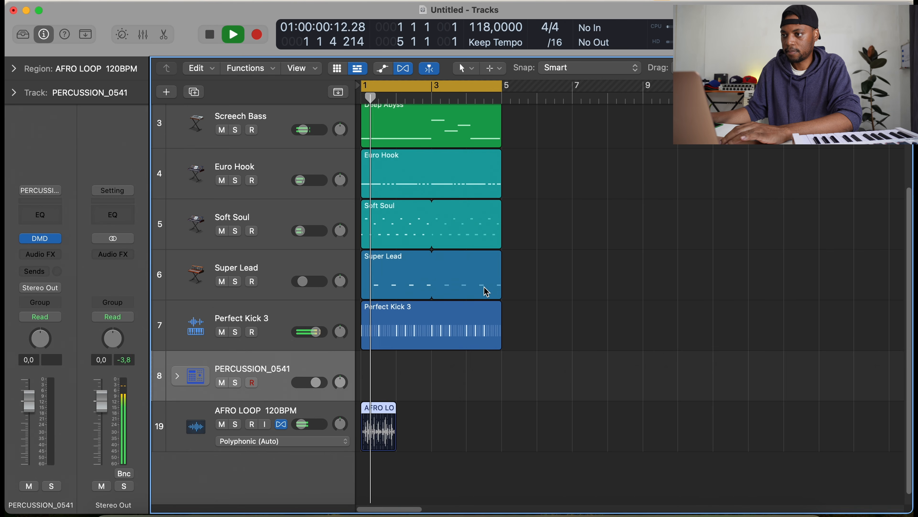
left_click(404, 72)
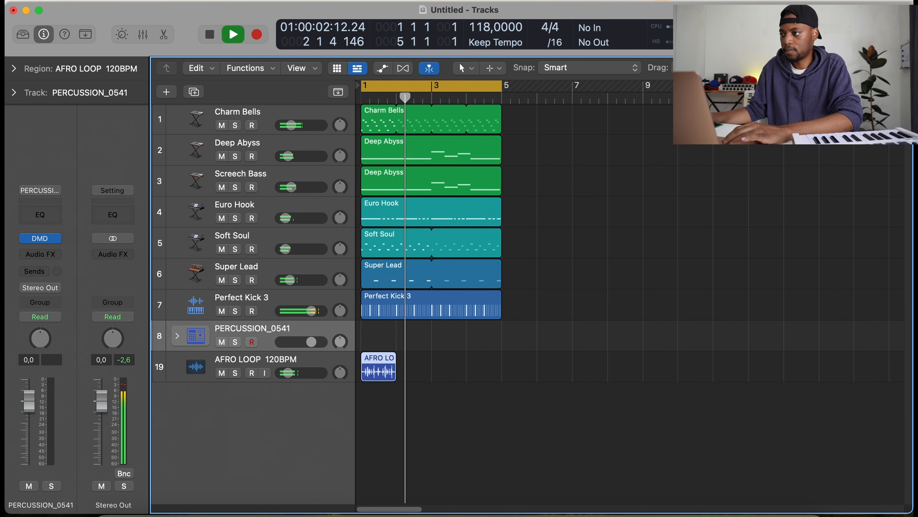
key("super+Right")
key("super+Right")
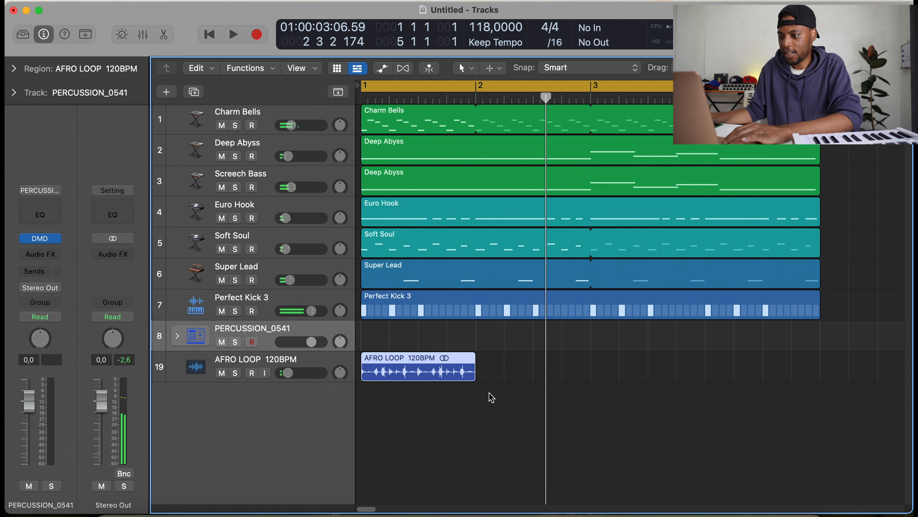
left_click_drag(477, 363, 820, 364)
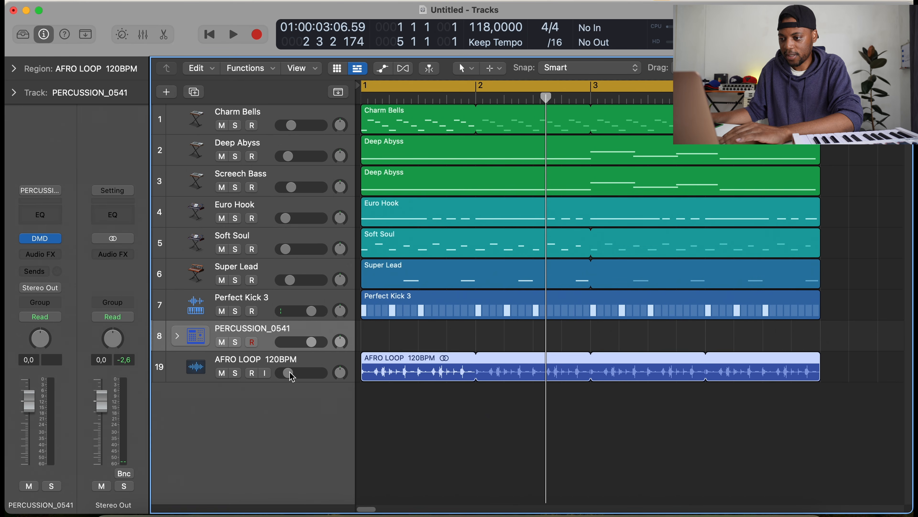
Create a pattern region at bar 1 on the PERCUSSION_0541 drum machine track and enlarge the Step Sequencer to show more rows
right_click(379, 335)
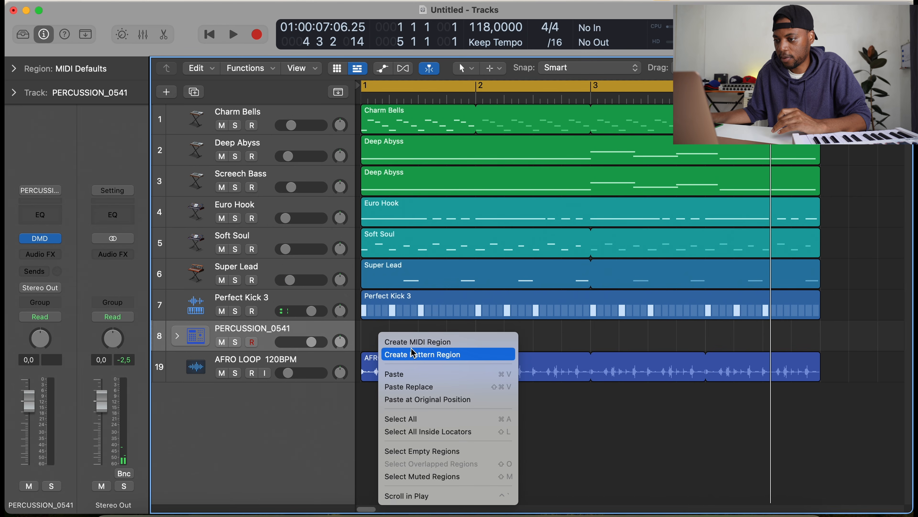
left_click(416, 354)
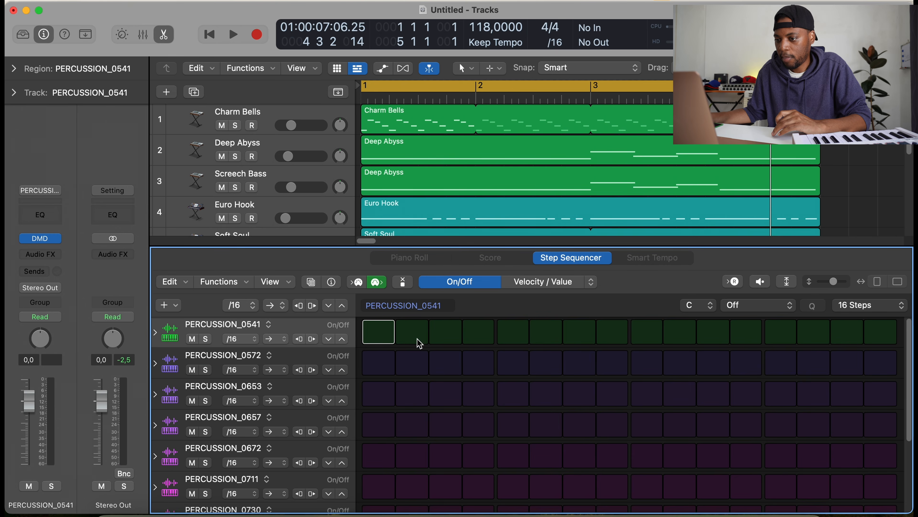
left_click_drag(451, 246, 443, 173)
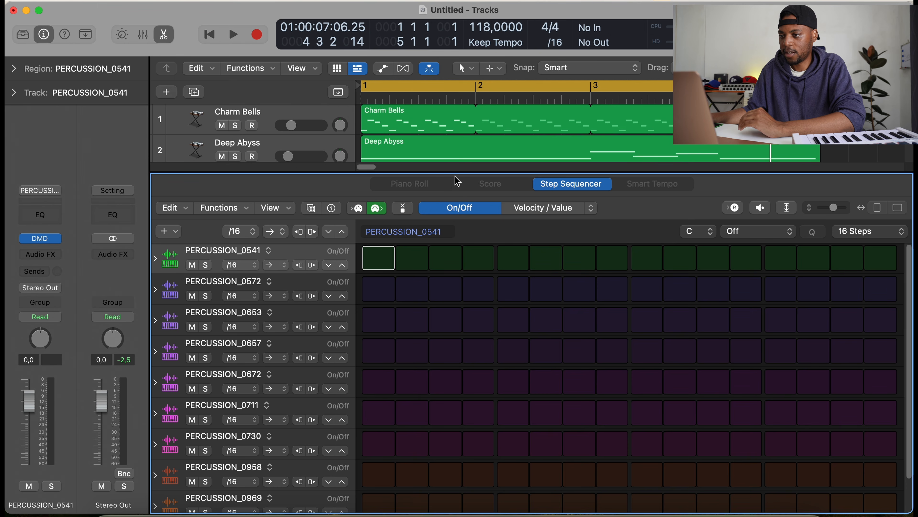
left_click_drag(456, 173, 453, 137)
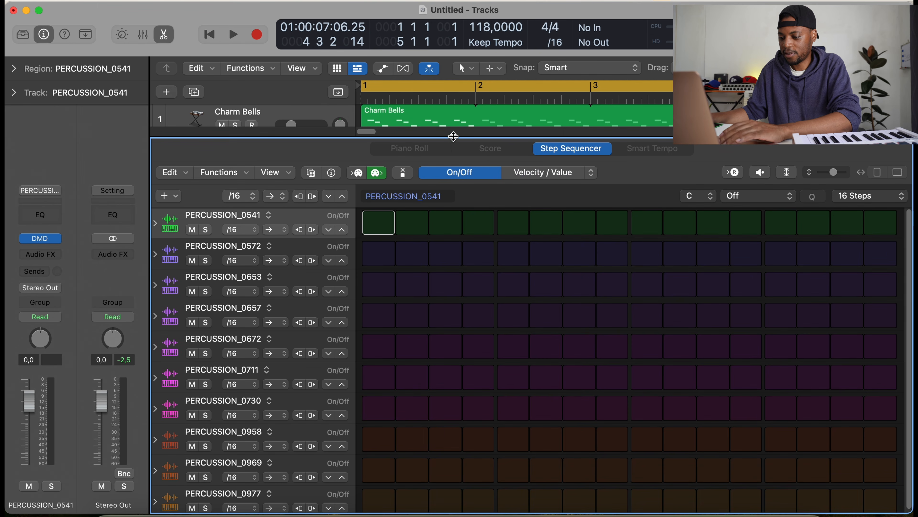
Activate step 1 in the PERCUSSION_0541 row and audition it with the beat
key("space")
key("space")
left_click(384, 225)
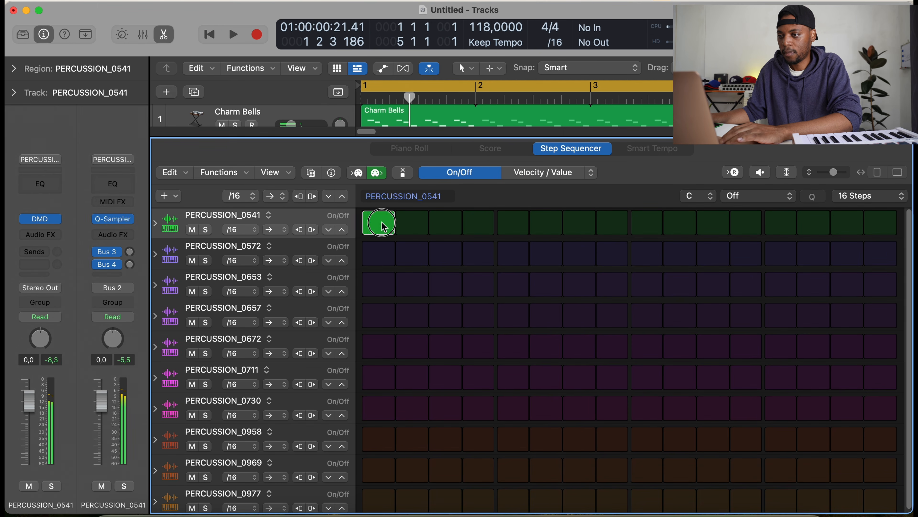
key("space")
key("space")
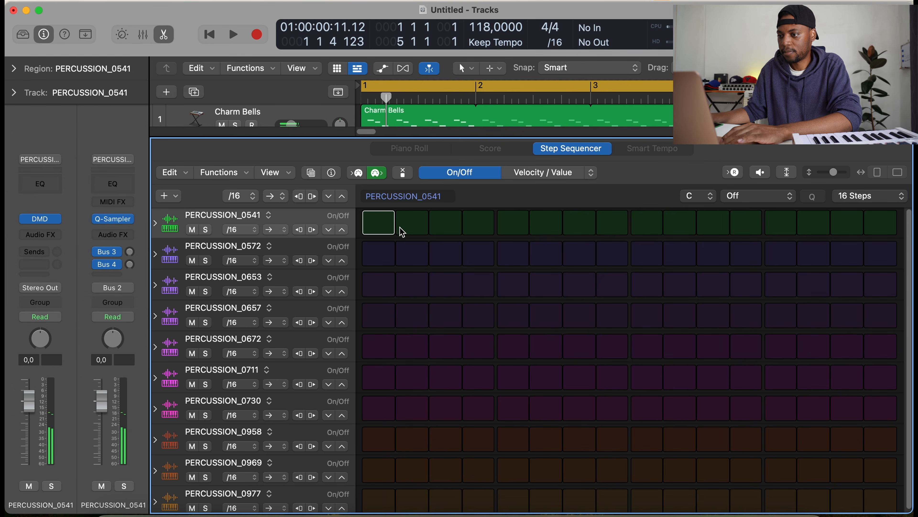
Enlarge the track area and lower the PERCUSSION_0541 drum machine track's volume to -10.0 dB
left_click_drag(438, 146, 435, 371)
scroll(486, 242, "down", 3)
left_click_drag(313, 284, 294, 285)
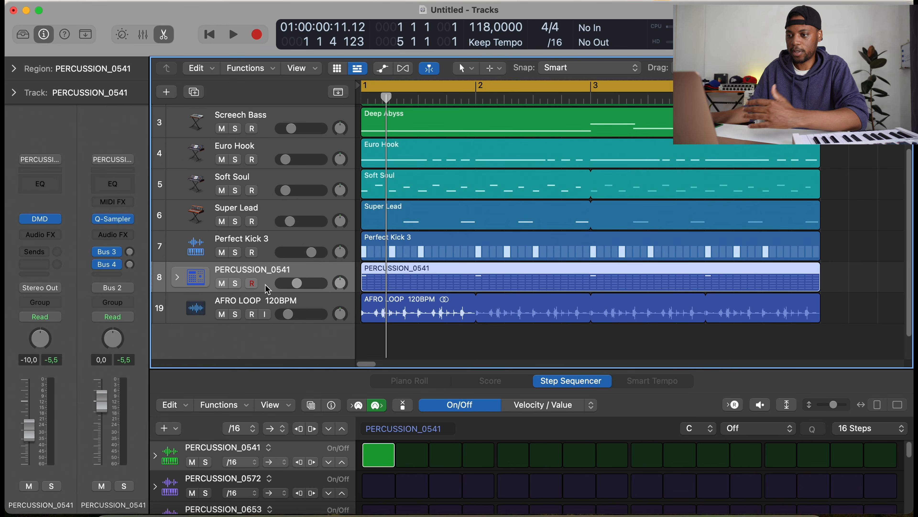
Expand the PERCUSSION_0541 track stack, examine the individual sample tracks and their level meters, and collapse it again
left_click(177, 278)
scroll(337, 257, "down", 8)
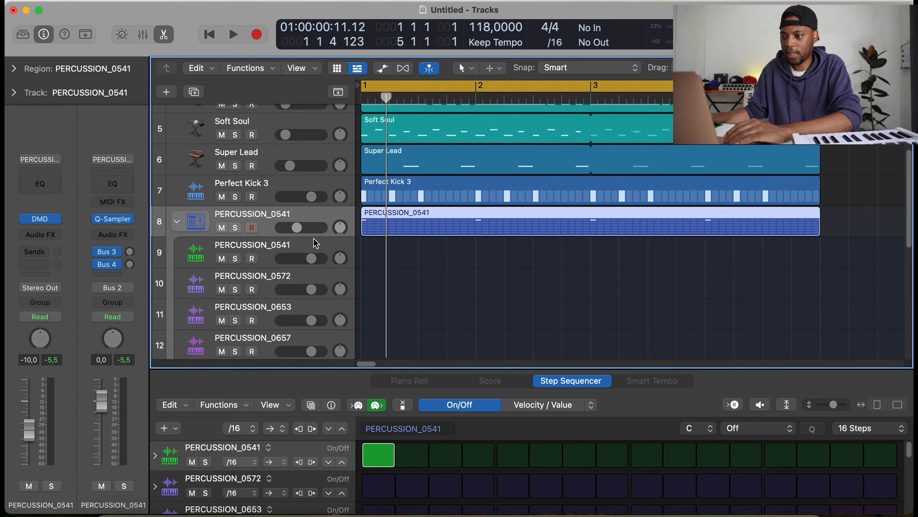
scroll(337, 257, "up", 1)
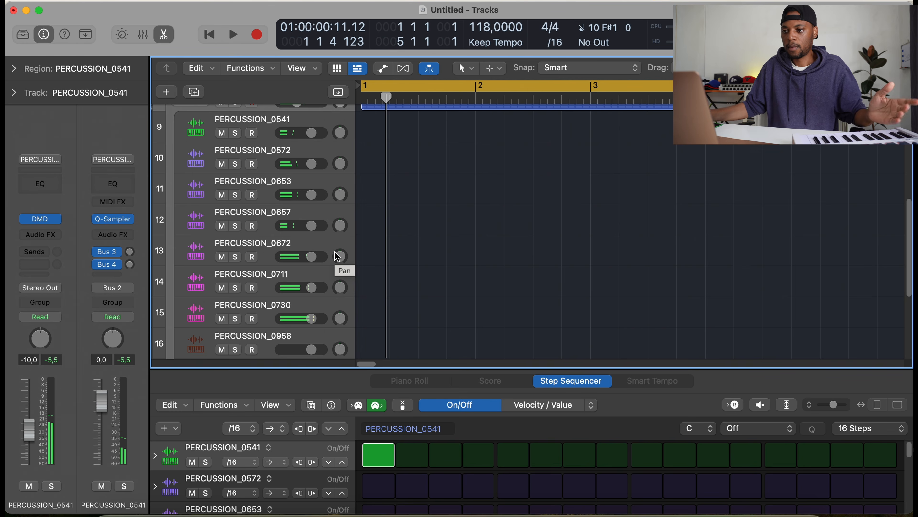
scroll(400, 154, "up", 1)
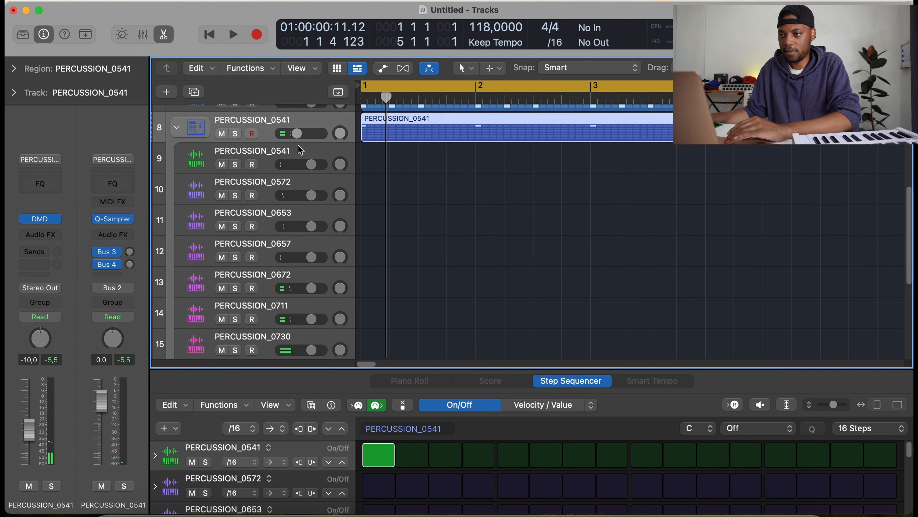
left_click(178, 132)
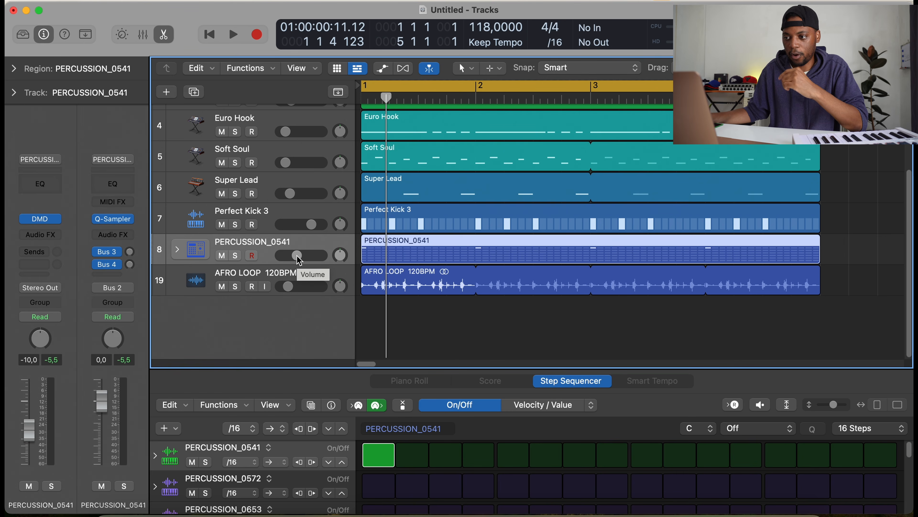
Enlarge the Step Sequencer again and activate steps 4, 9 and 13 in the PERCUSSION_0541 row during playback
left_click_drag(439, 371, 447, 180)
key("space")
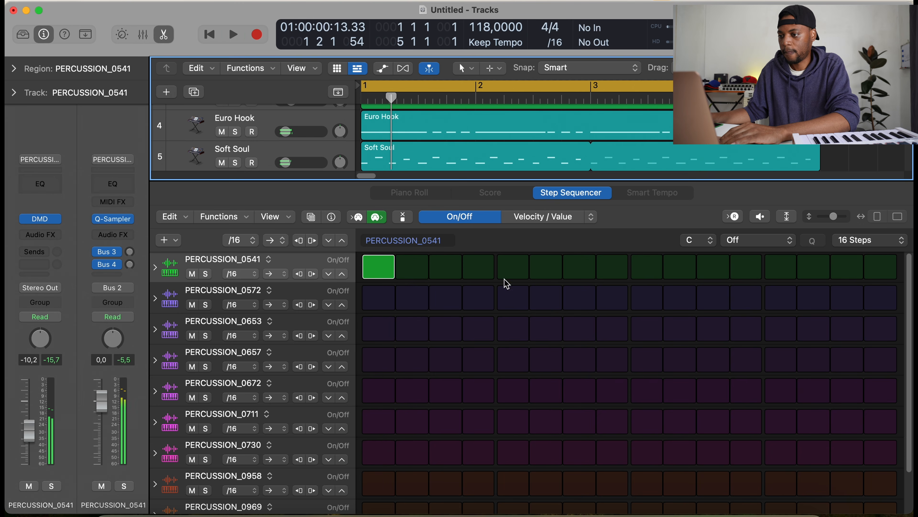
left_click(480, 268)
left_click(647, 268)
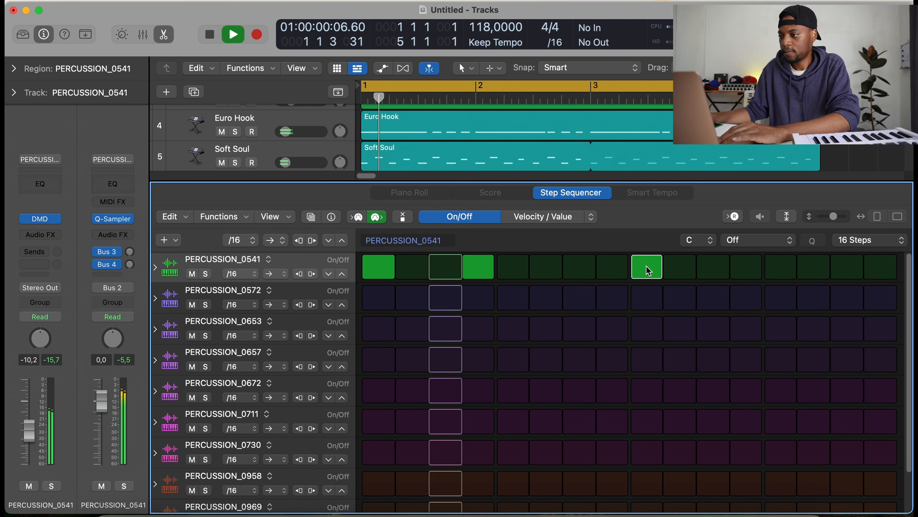
left_click(781, 268)
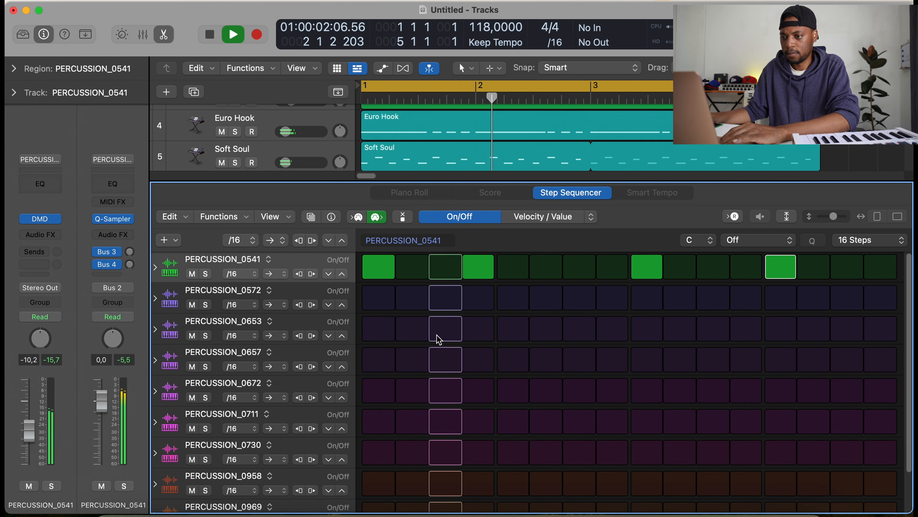
Try a hit on step 2 of the PERCUSSION_0572 row, remove it, and activate steps 7, 13 and 15 instead
key("space")
left_click(411, 297)
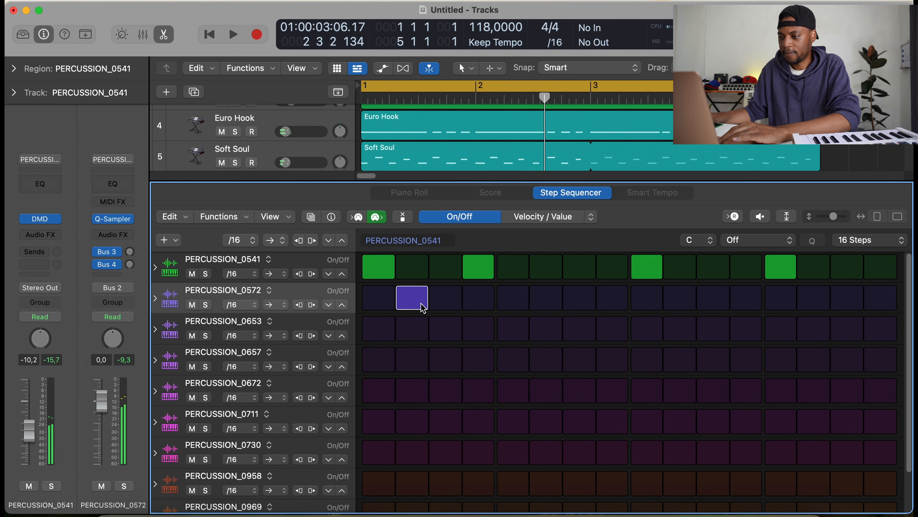
key("space")
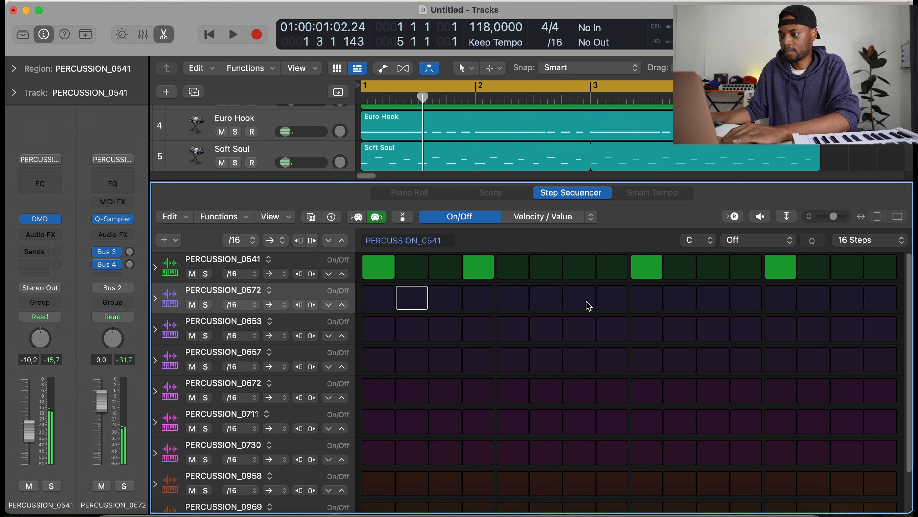
left_click(587, 303)
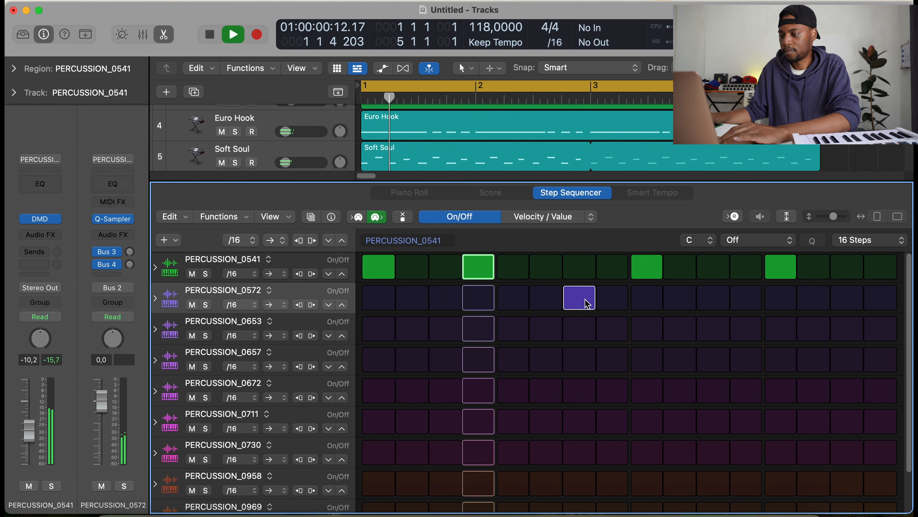
left_click(773, 303)
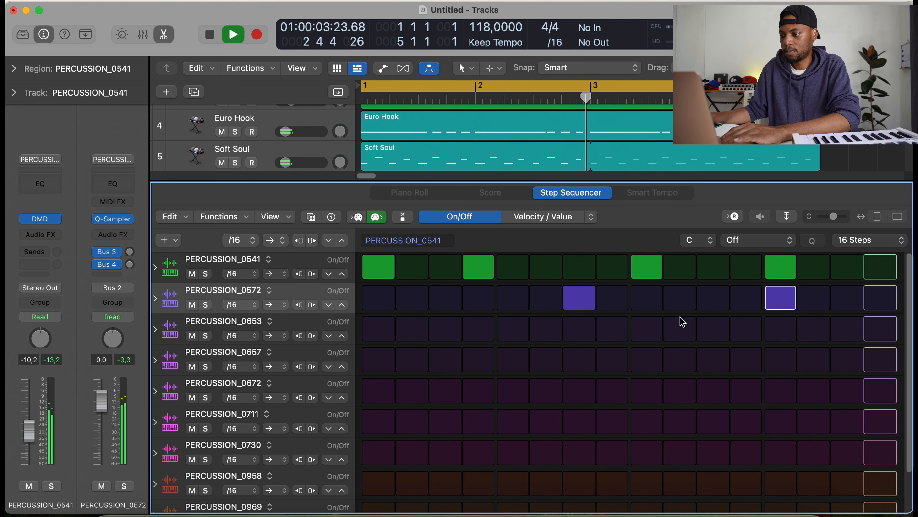
left_click(857, 301)
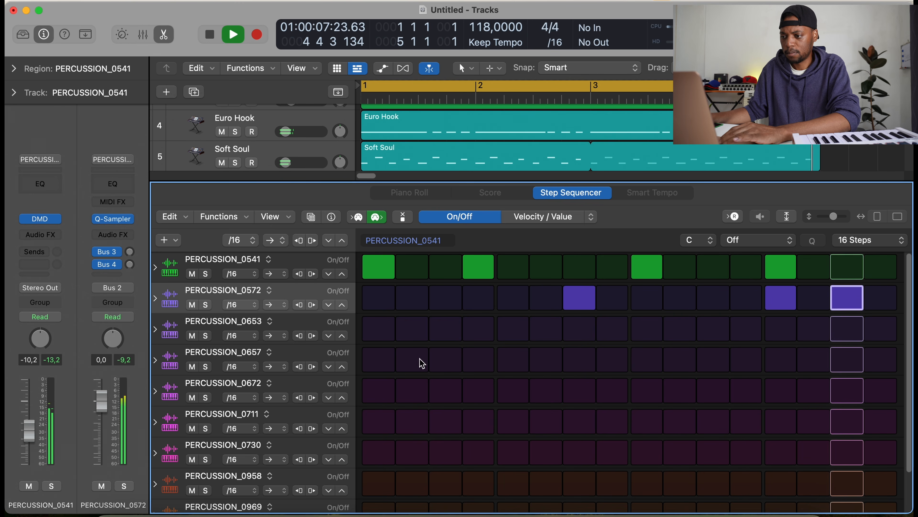
Activate steps 2 and 11 in the PERCUSSION_0657 row and only step 7 in the PERCUSSION_0672 row
left_click(425, 363)
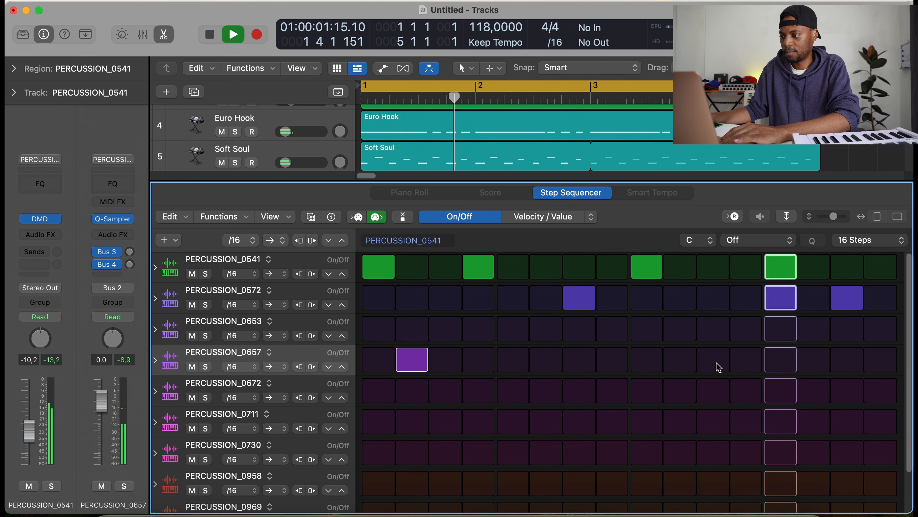
left_click(722, 366)
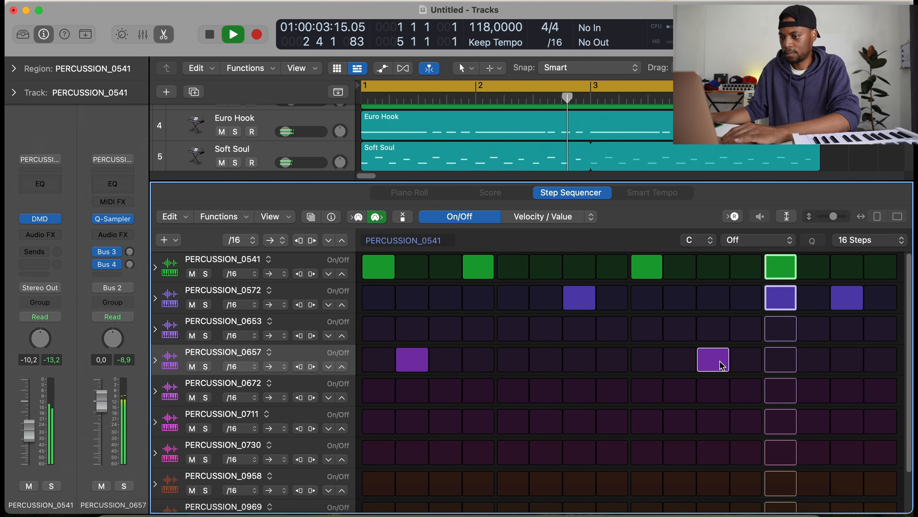
left_click(449, 396)
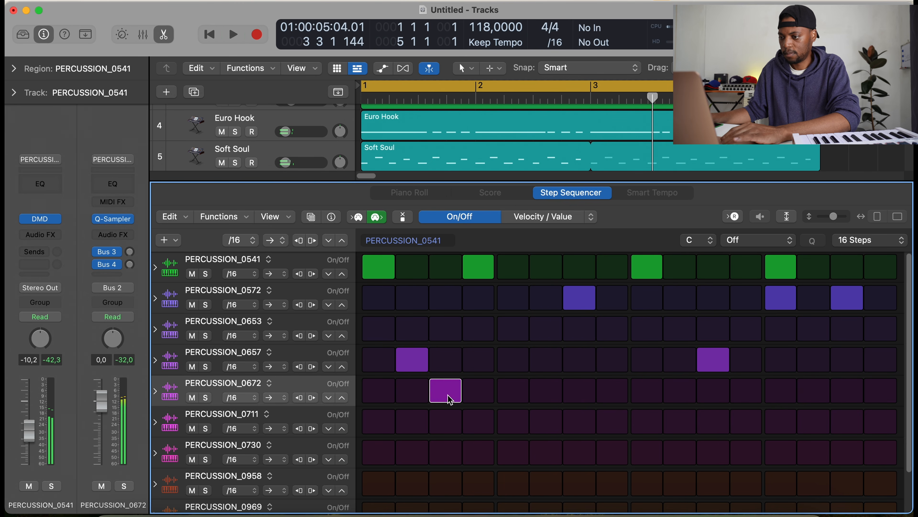
left_click(448, 398)
left_click(578, 391)
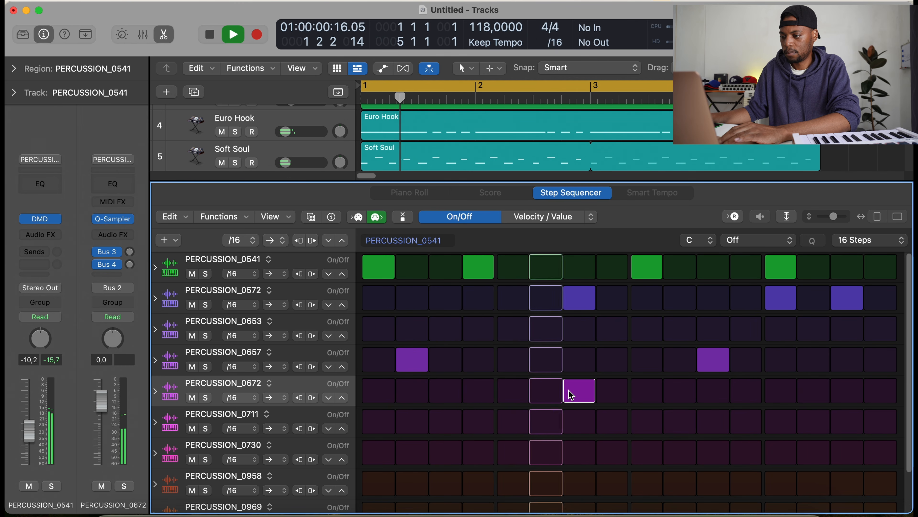
Try a hit on step 4 and on step 13 of the PERCUSSION_0730 row, clear each one, and stop playback
scroll(563, 400, "down", 1)
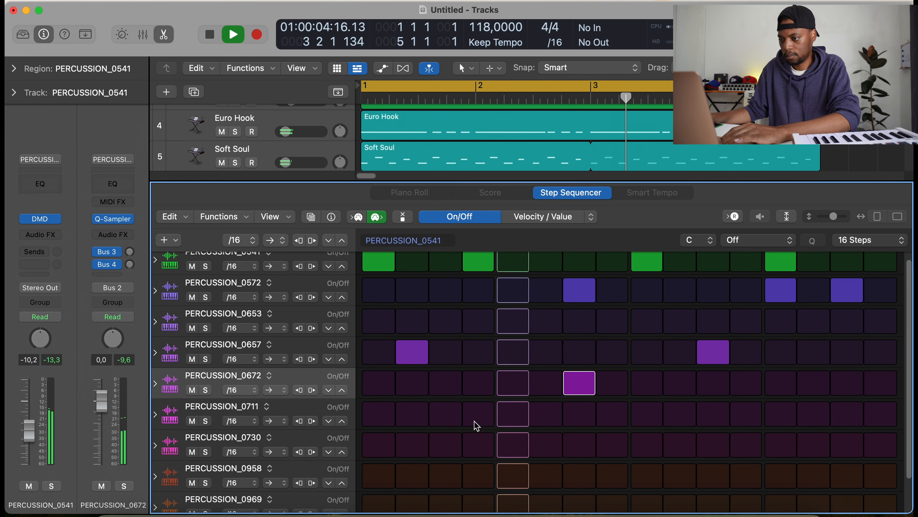
left_click(477, 445)
scroll(503, 414, "down", 3)
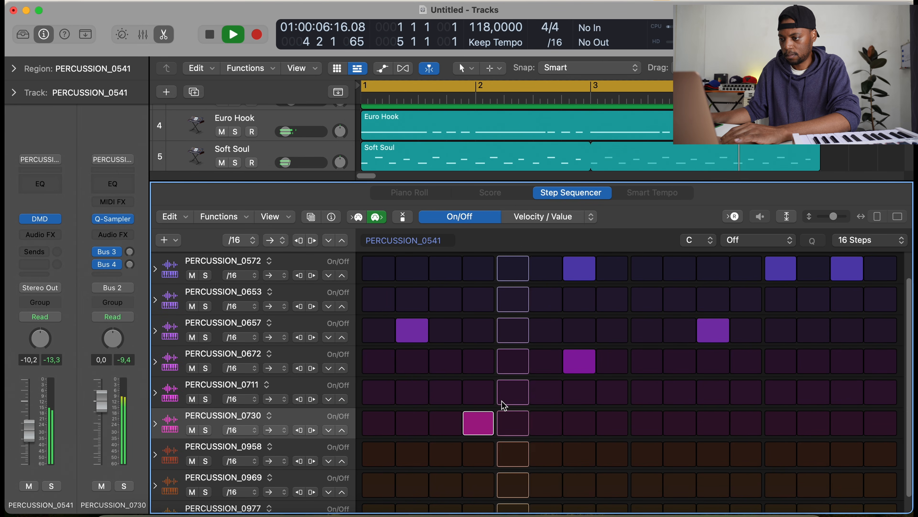
left_click(473, 427)
left_click(781, 424)
scroll(781, 424, "down", 1)
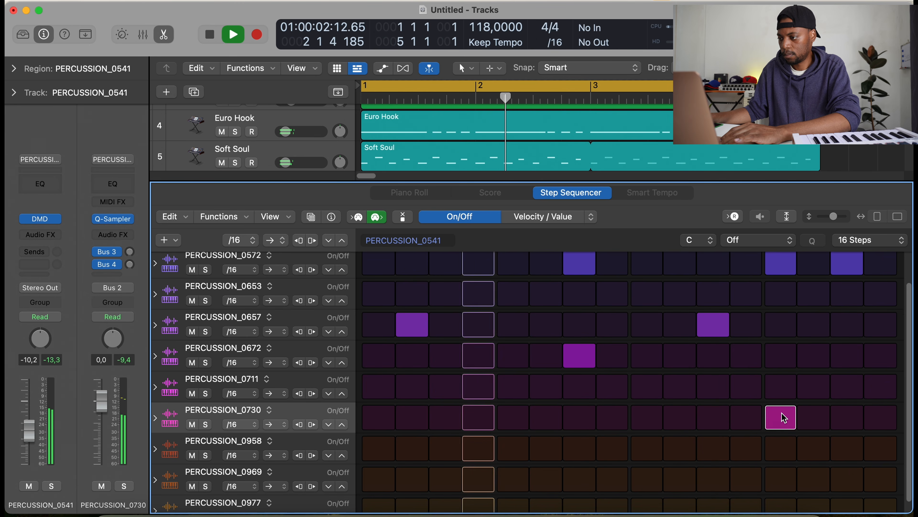
left_click(780, 417)
key("space")
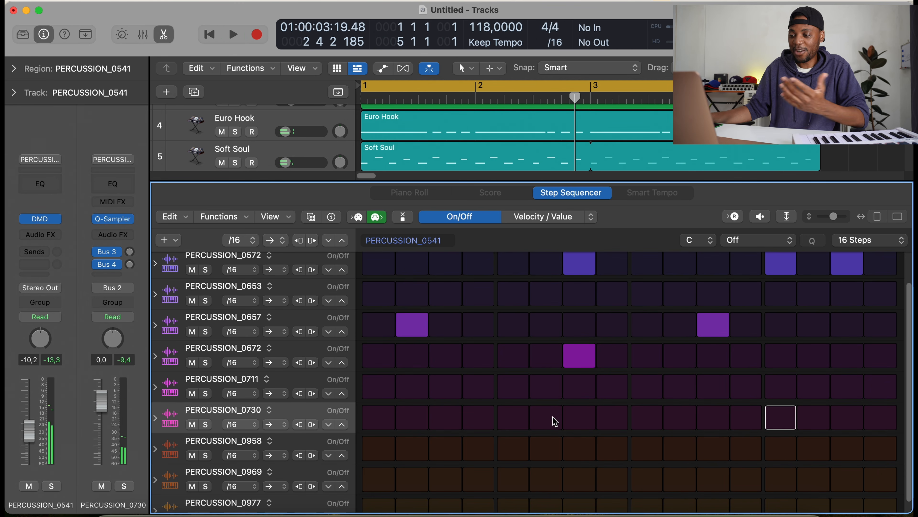
scroll(546, 413, "down", 2)
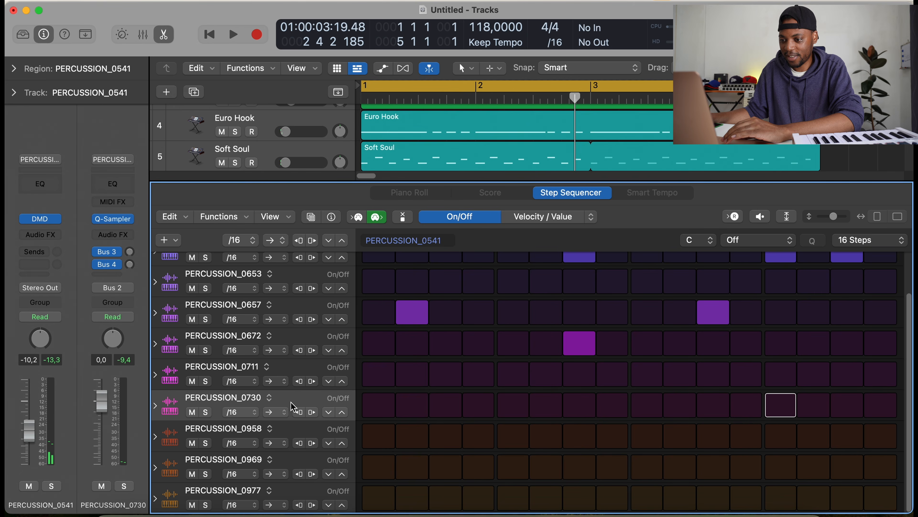
Delete the PERCUSSION_0730 row from the step pattern
right_click(293, 405)
left_click(286, 397)
right_click(286, 397)
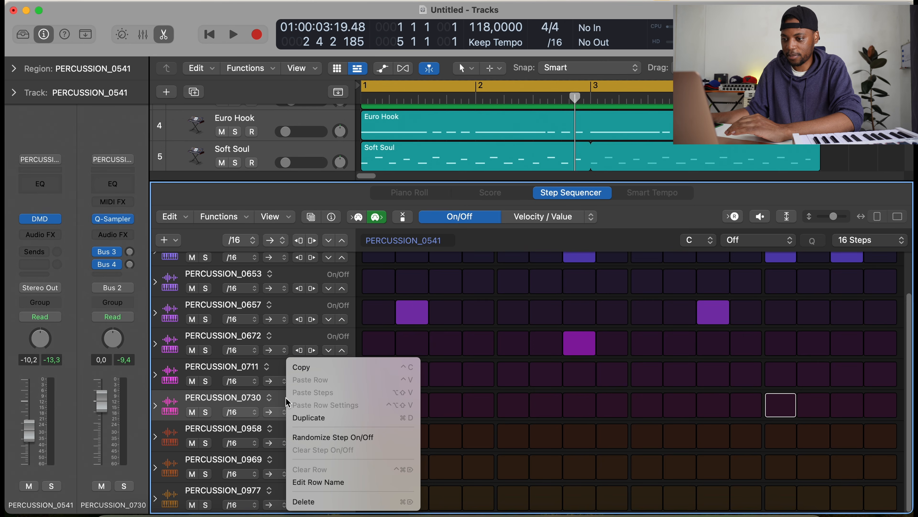
left_click(303, 501)
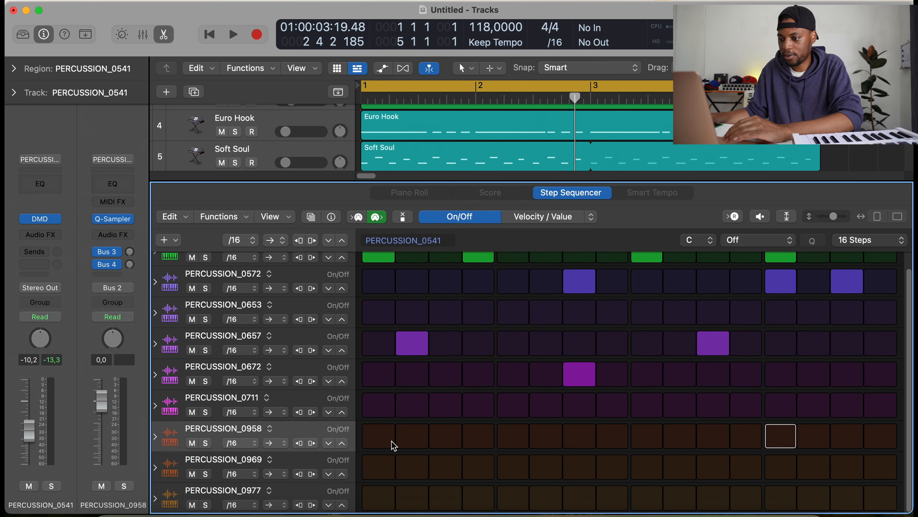
Activate steps 1, 4 and 7 in the PERCUSSION_0969 row during playback, trying step 3 and clearing it
left_click(446, 467)
key("space")
key("space")
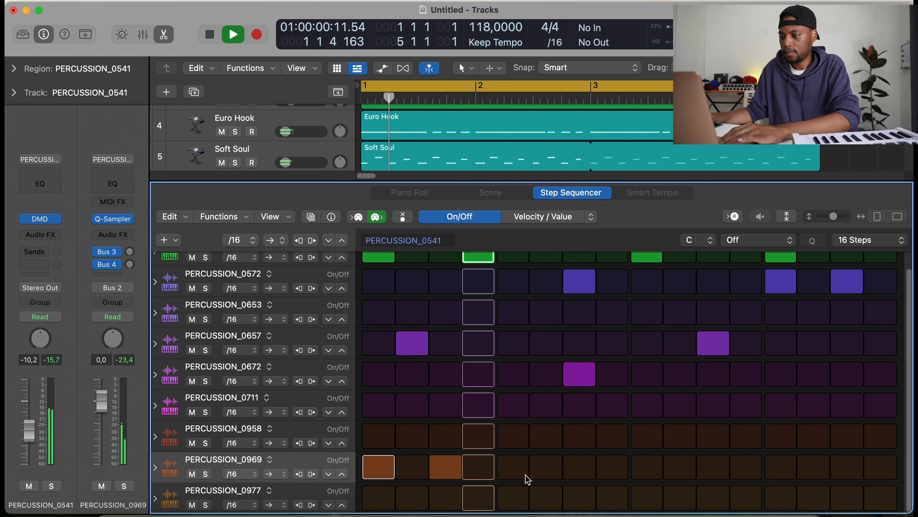
left_click(478, 468)
key("space")
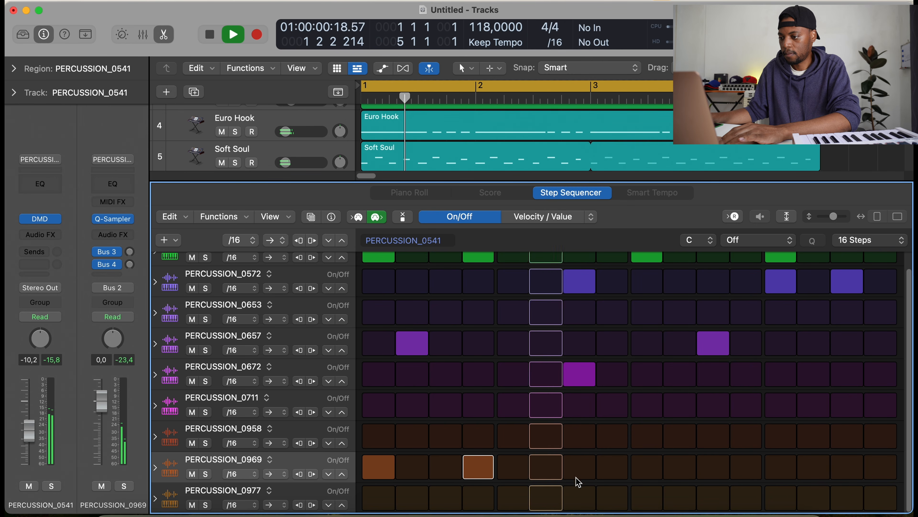
left_click(579, 468)
Extend the PERCUSSION_0969 row with hits on steps 9, 12 and 15, trying step 11 and clearing it
left_click(670, 471)
key("space")
left_click(684, 471)
key("space")
left_click(713, 471)
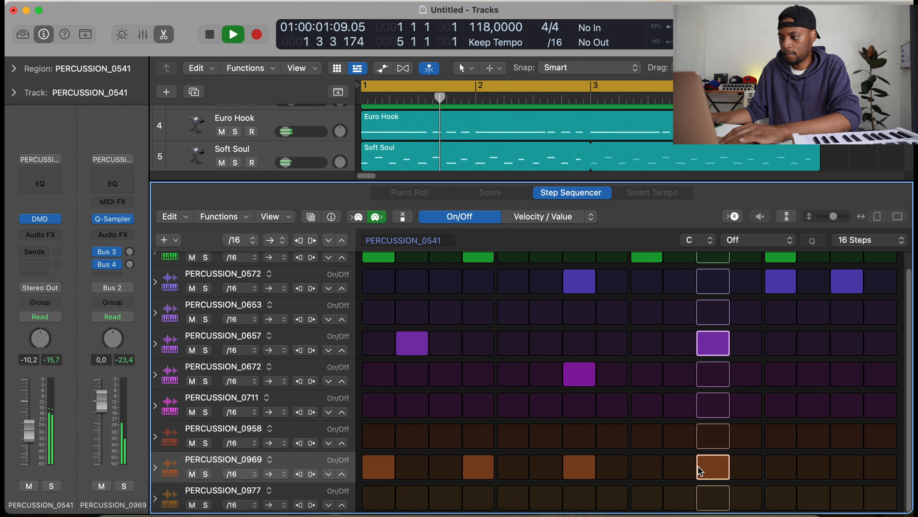
left_click(646, 470)
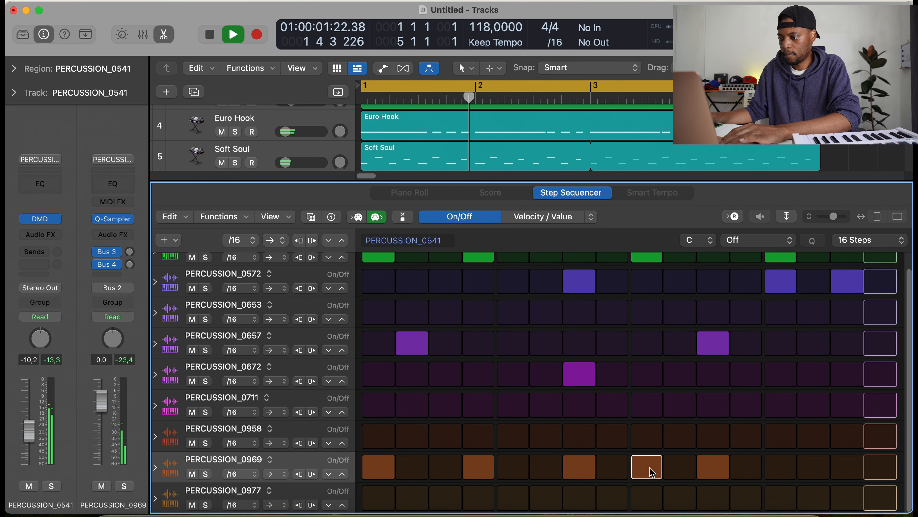
left_click(717, 470)
left_click(746, 470)
left_click(836, 469)
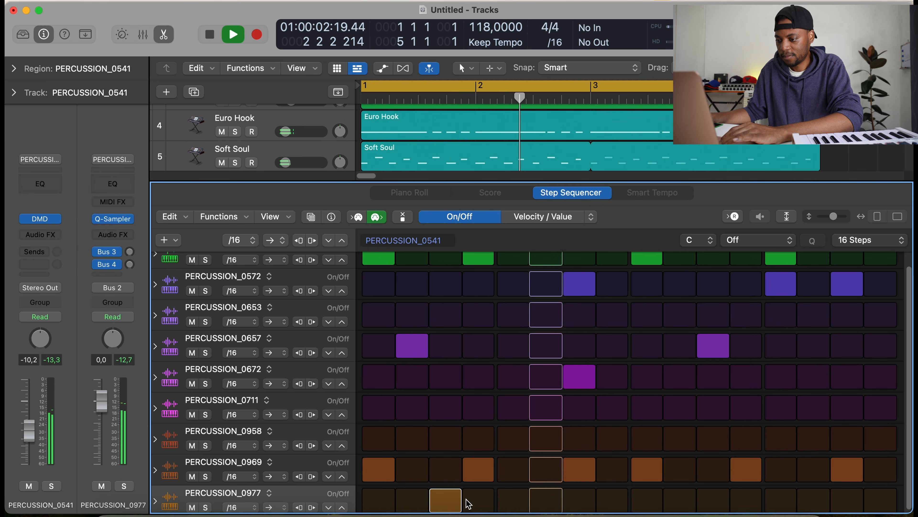
Fill the PERCUSSION_0977 row with hits on steps 3, 8, 12, 14 and 16, trying steps 11 and 10 and clearing both
left_click(611, 498)
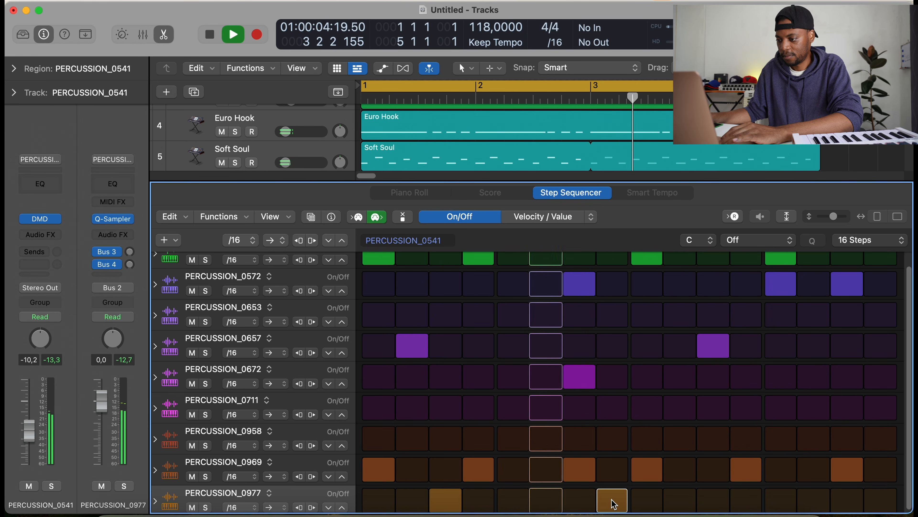
left_click(705, 500)
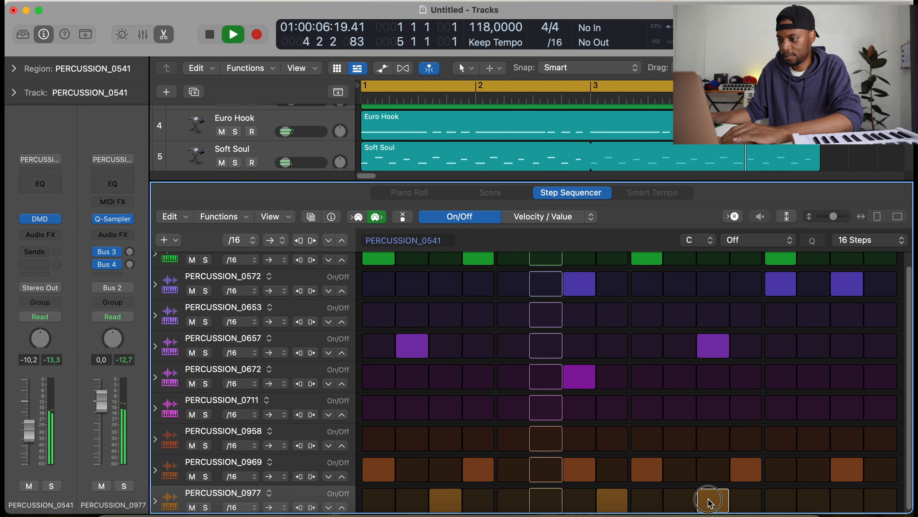
left_click(680, 499)
left_click(712, 499)
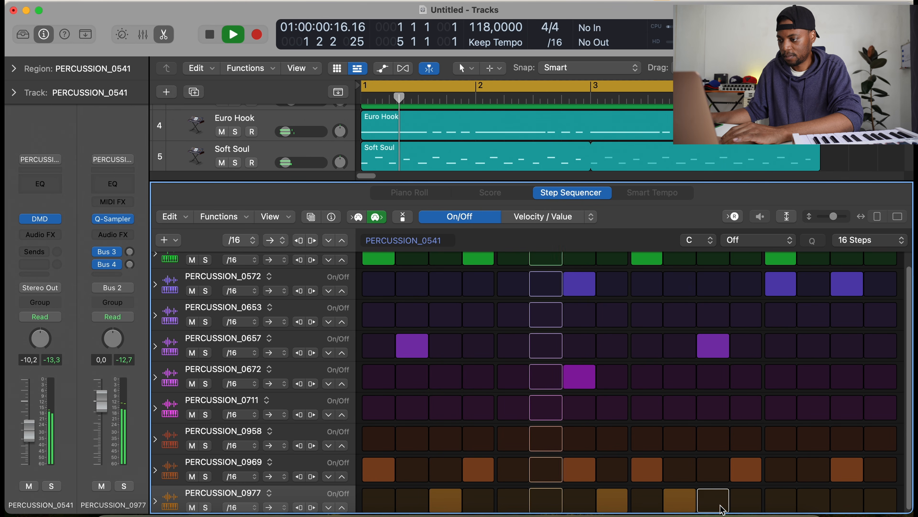
scroll(717, 490, "down", 1)
left_click(685, 495)
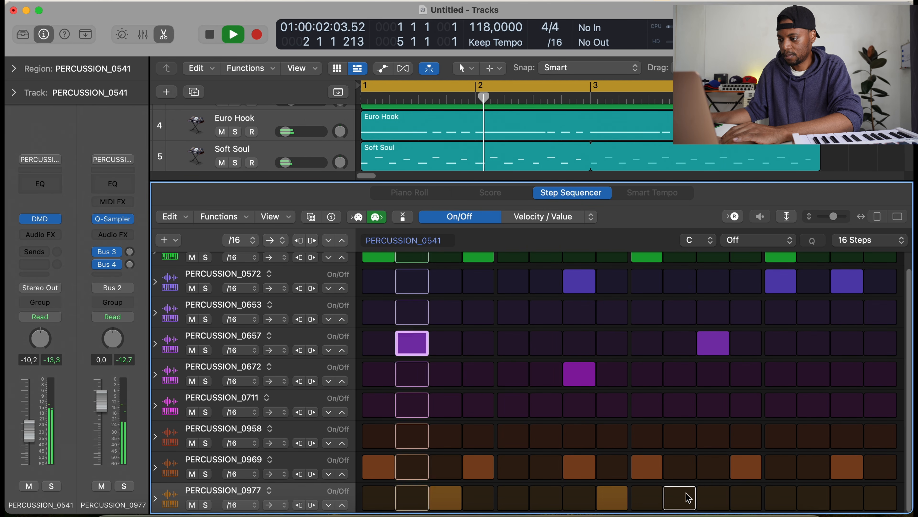
left_click(751, 496)
left_click(806, 499)
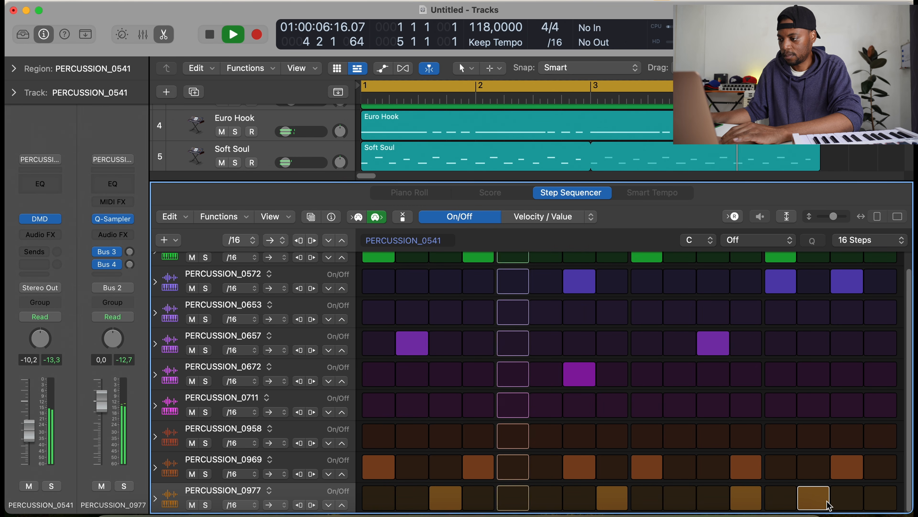
left_click(890, 500)
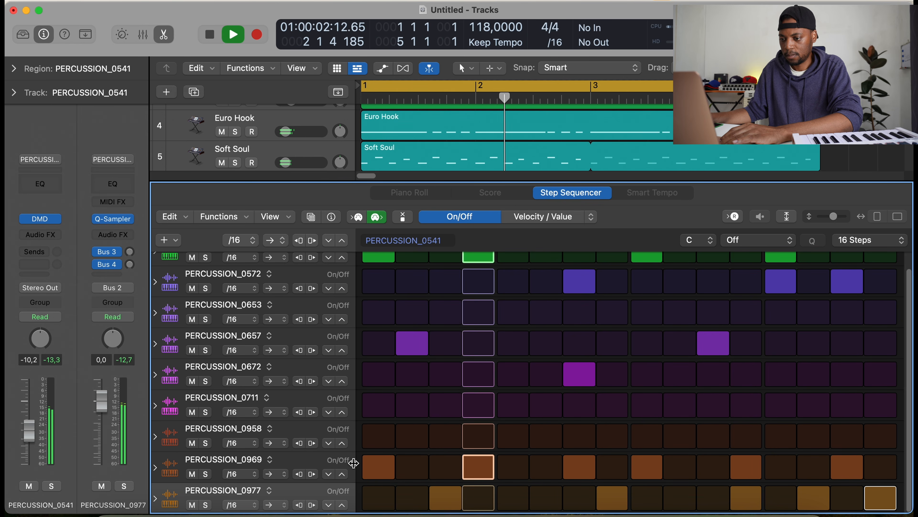
Set the velocity of steps 14 and 16 in the PERCUSSION_0977 row to 48 and close the Step Sequencer
left_click(155, 499)
scroll(533, 406, "down", 2)
scroll(534, 407, "down", 2)
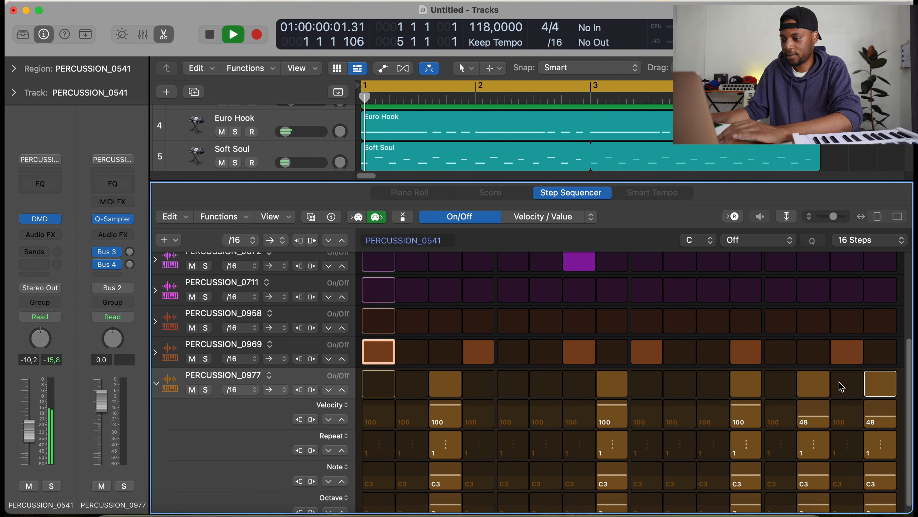
left_click(159, 384)
scroll(400, 321, "up", 2)
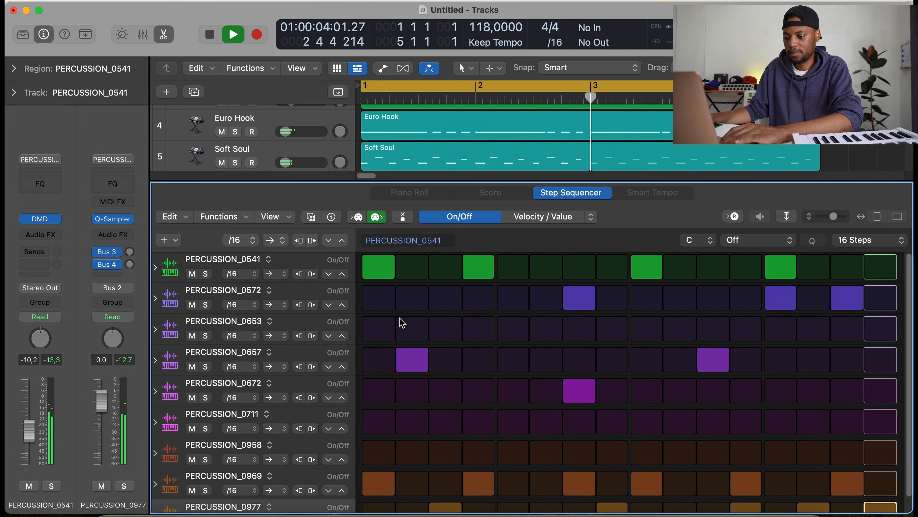
key("e")
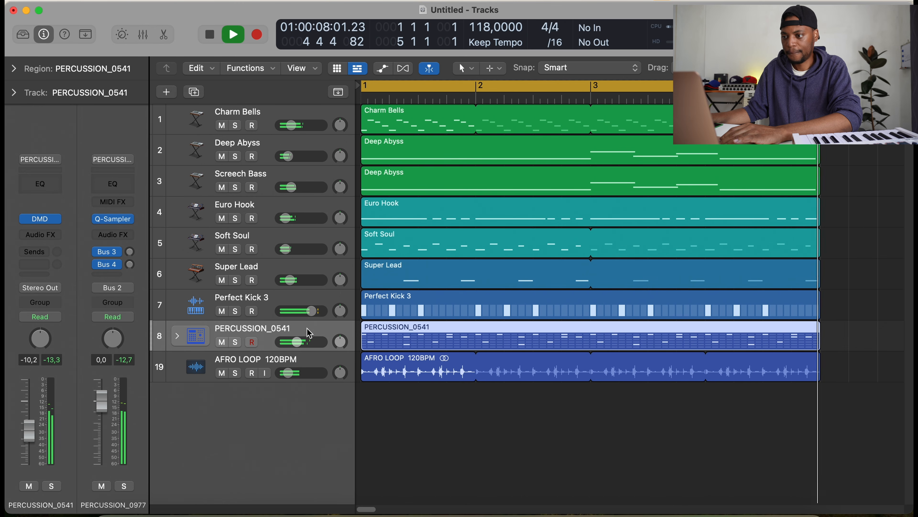
Stop playback and insert the stereo Phat FX multi-effect on the PERCUSSION_0541 channel strip
left_click(51, 167)
left_click(63, 110)
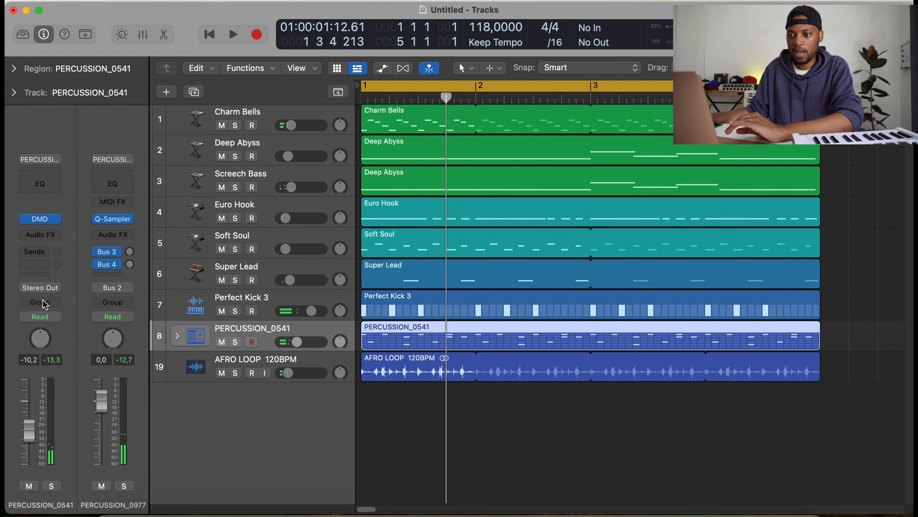
left_click(40, 235)
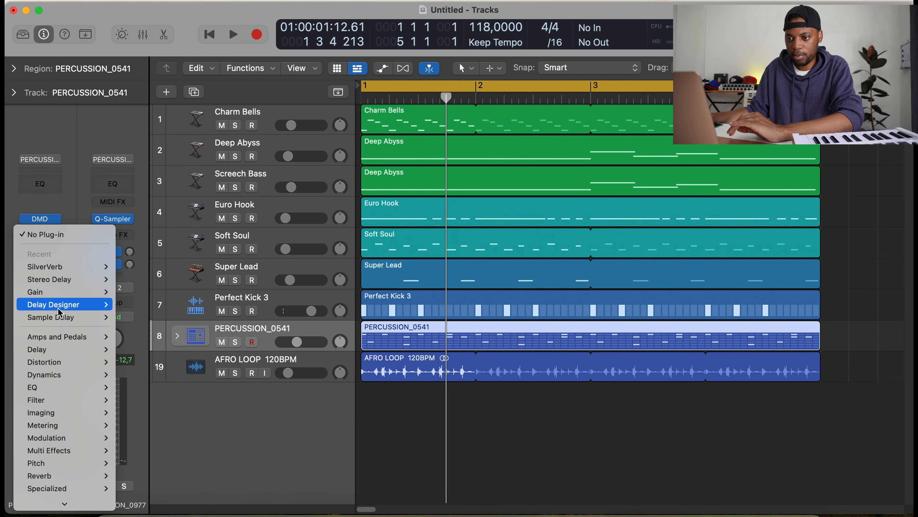
mouse_move(75, 346)
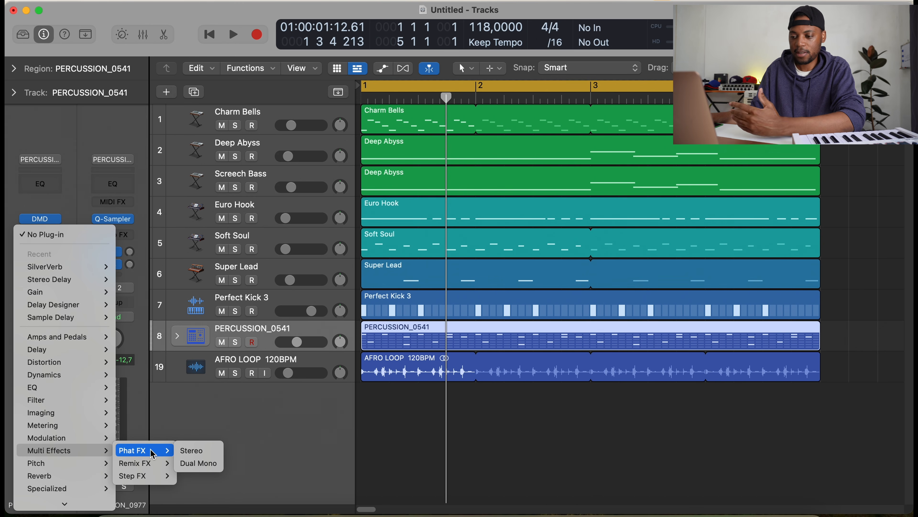
left_click(198, 451)
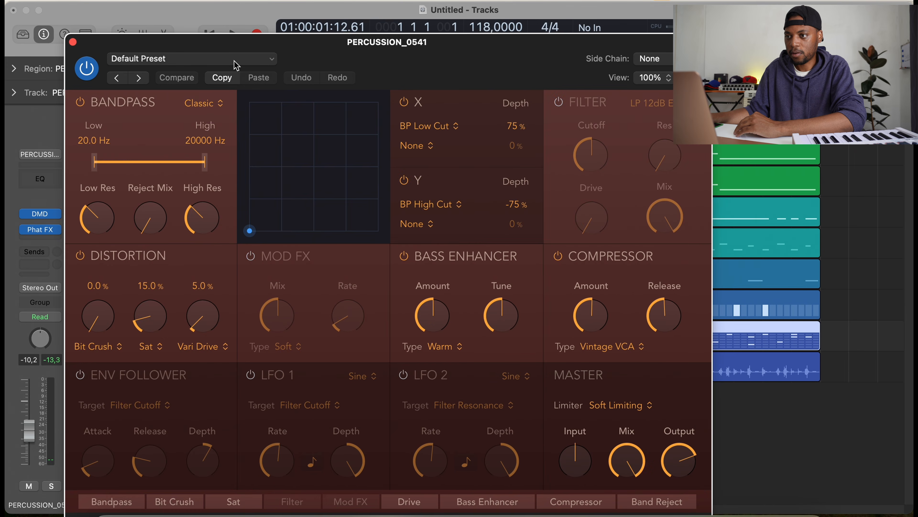
Load the Accentuate drum preset in Phat FX and solo the PERCUSSION_0541 track
left_click(236, 61)
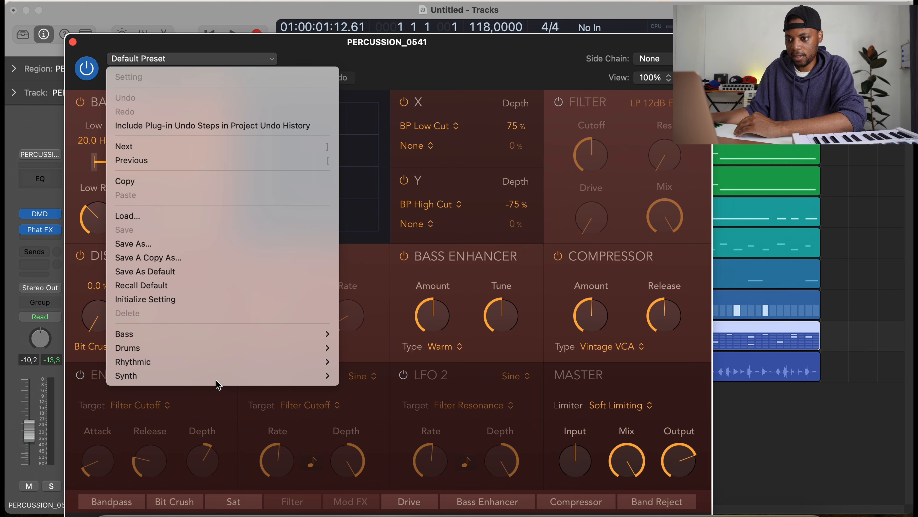
mouse_move(243, 353)
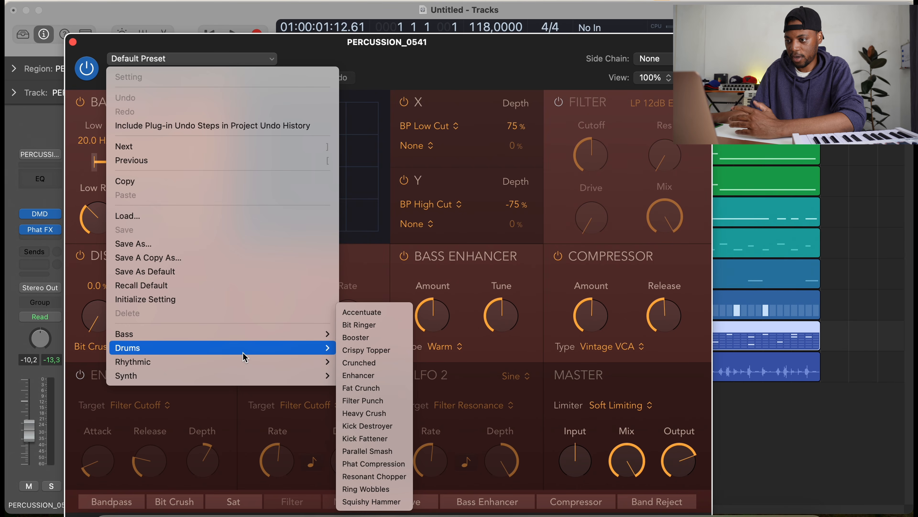
left_click(361, 312)
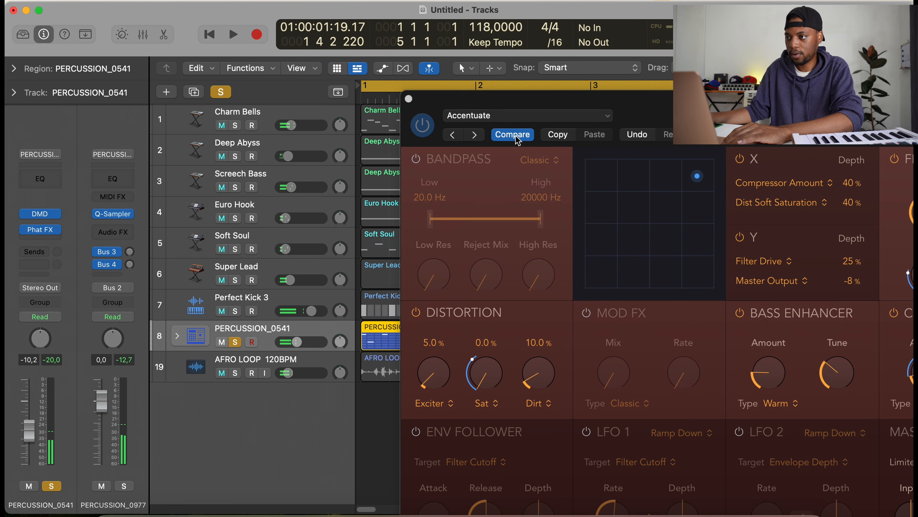
left_click_drag(644, 105, 430, 32)
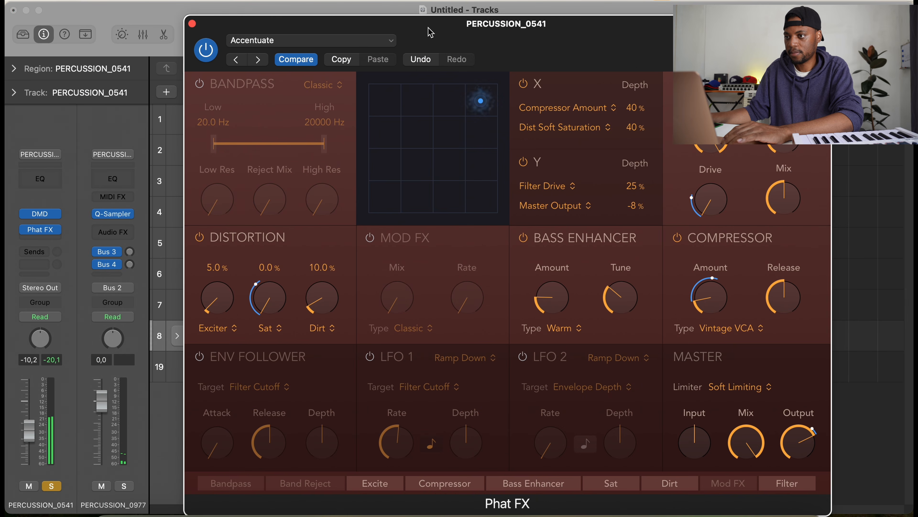
Audition the following Phat FX drum presets one by one, settle on Enhancer and close the plug-in window
left_click(261, 60)
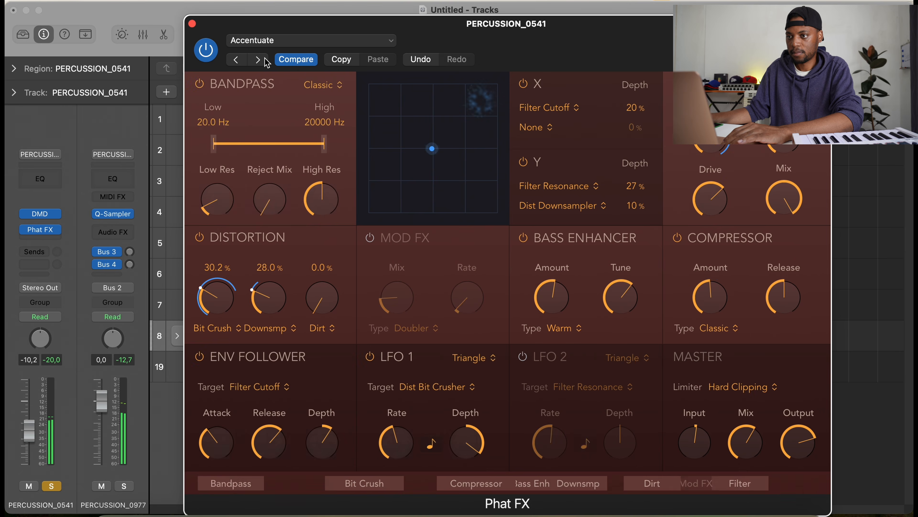
left_click(259, 59)
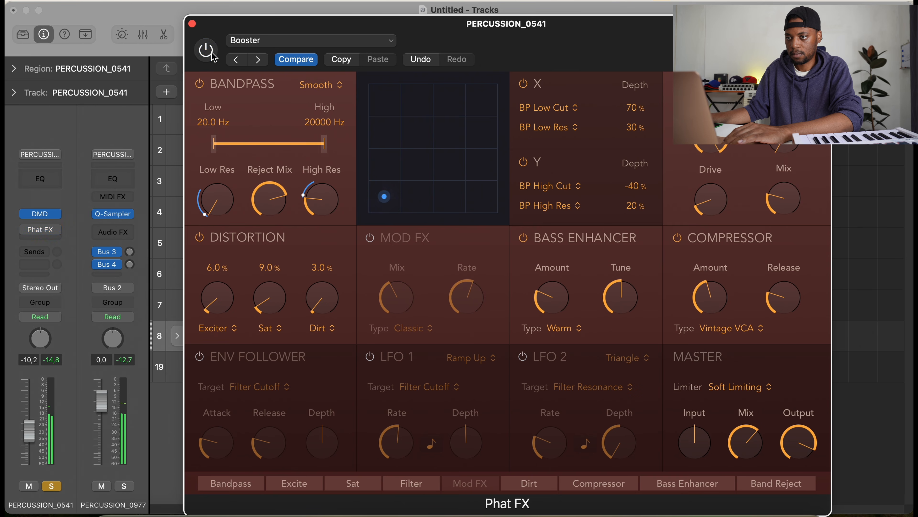
left_click(256, 60)
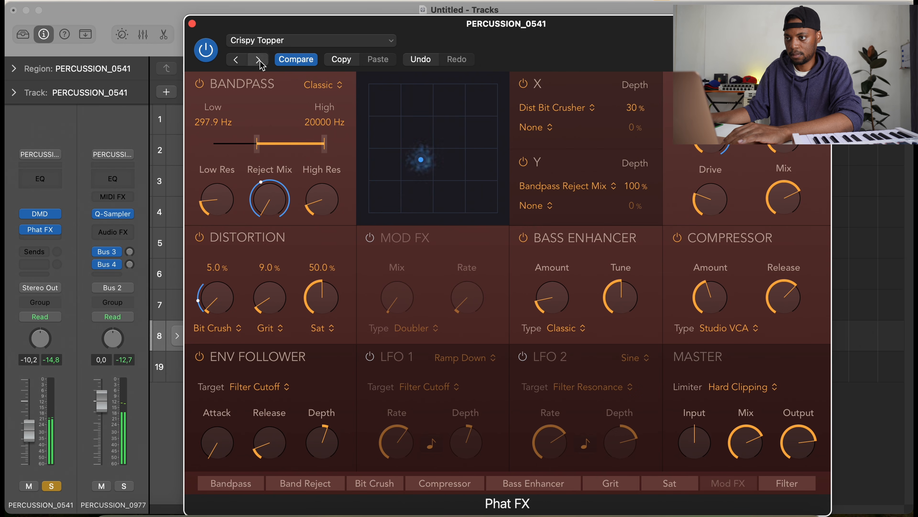
left_click(259, 60)
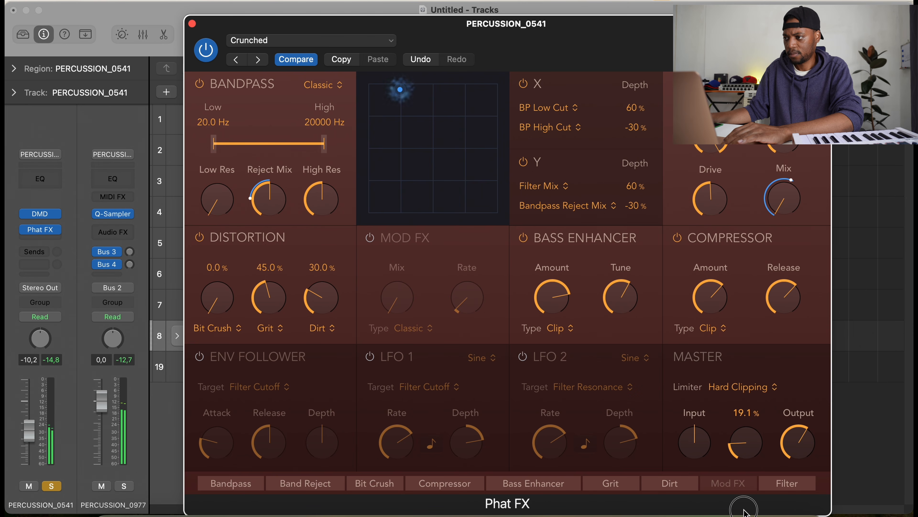
left_click(258, 61)
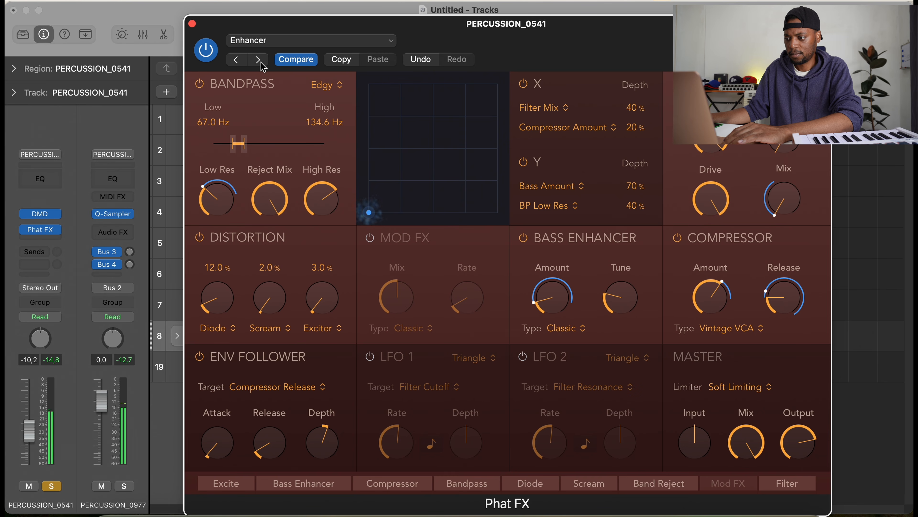
left_click(192, 23)
Insert a stereo Compressor after Phat FX on the PERCUSSION_0541 channel strip
left_click(50, 239)
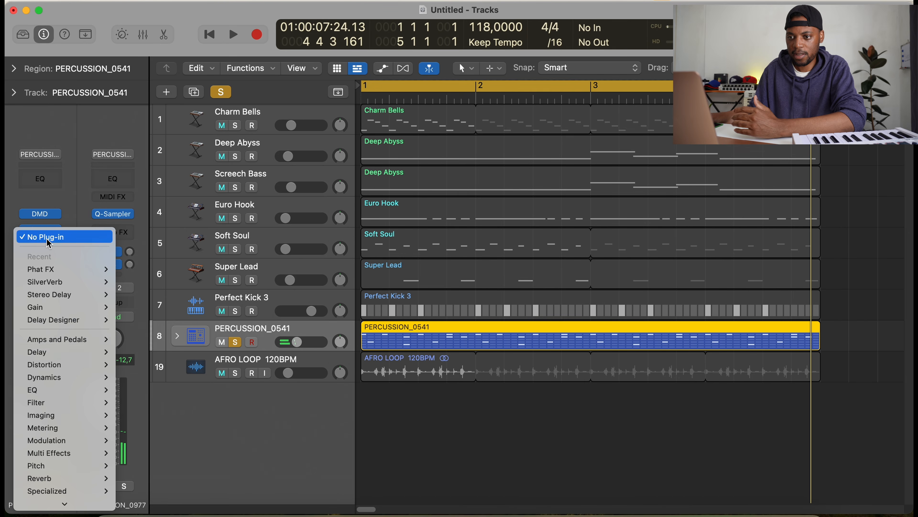
mouse_move(61, 377)
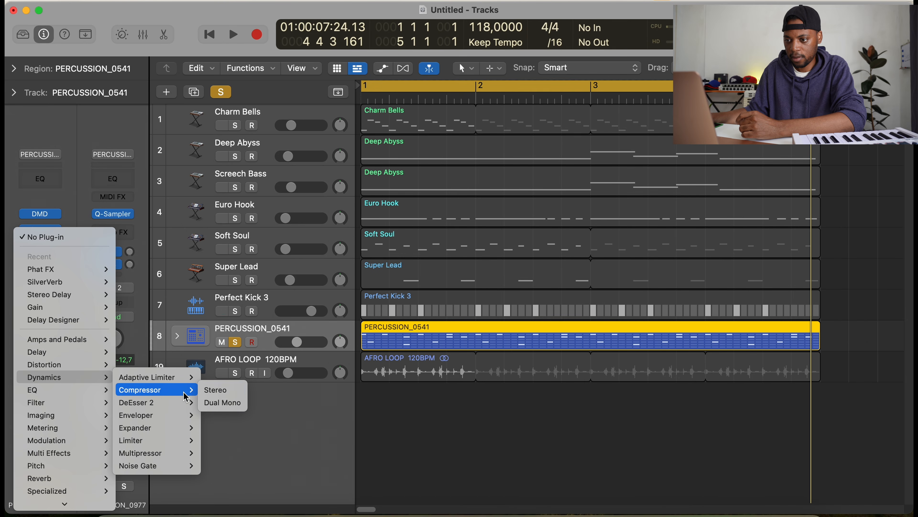
left_click(215, 390)
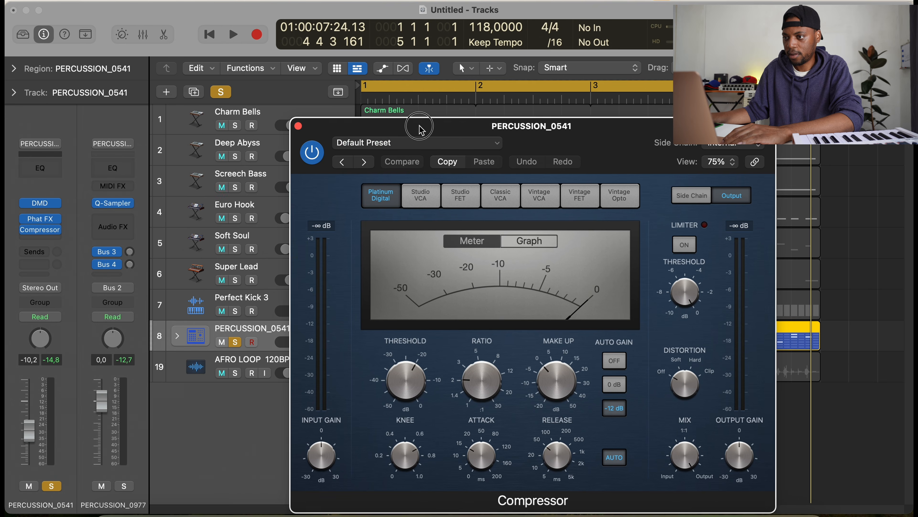
left_click_drag(420, 128, 373, 84)
Load the Drum Mix preset in the Compressor and set its threshold to -35.0 dB during playback
left_click(365, 98)
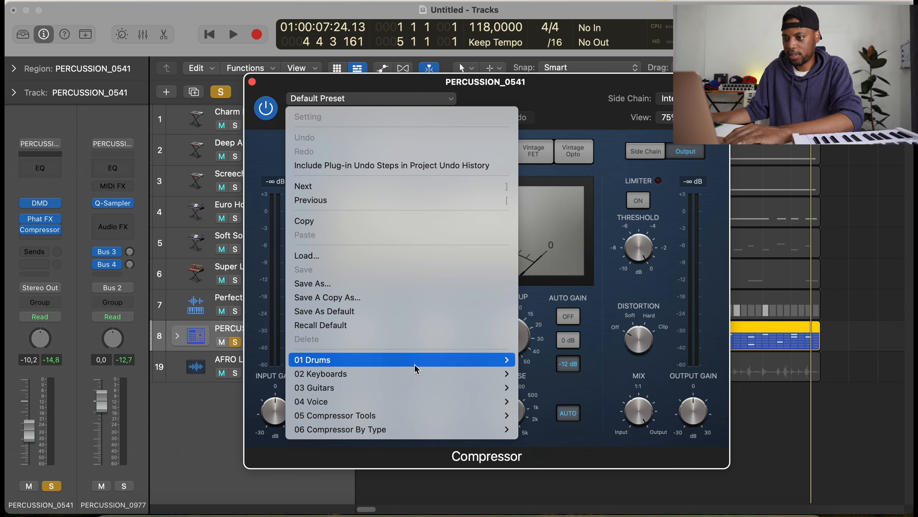
mouse_move(417, 369)
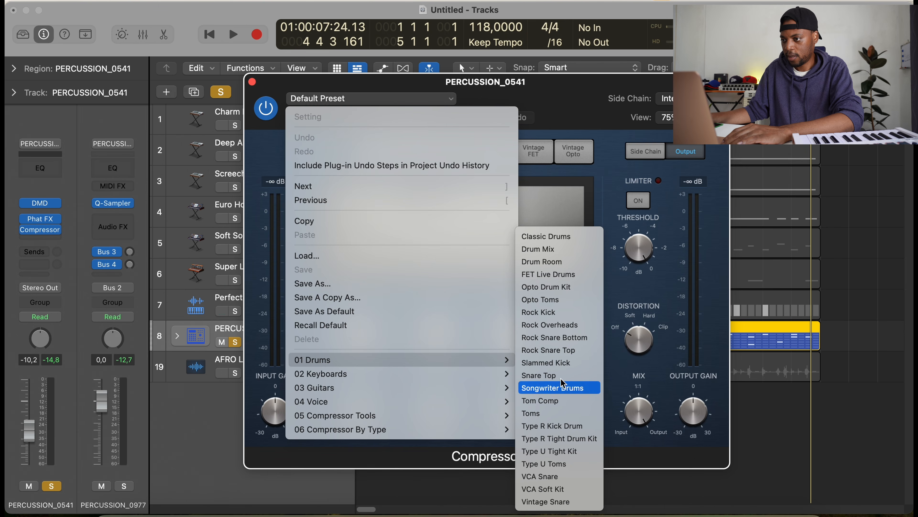
left_click(563, 254)
key("space")
left_click_drag(356, 342, 351, 355)
key("space")
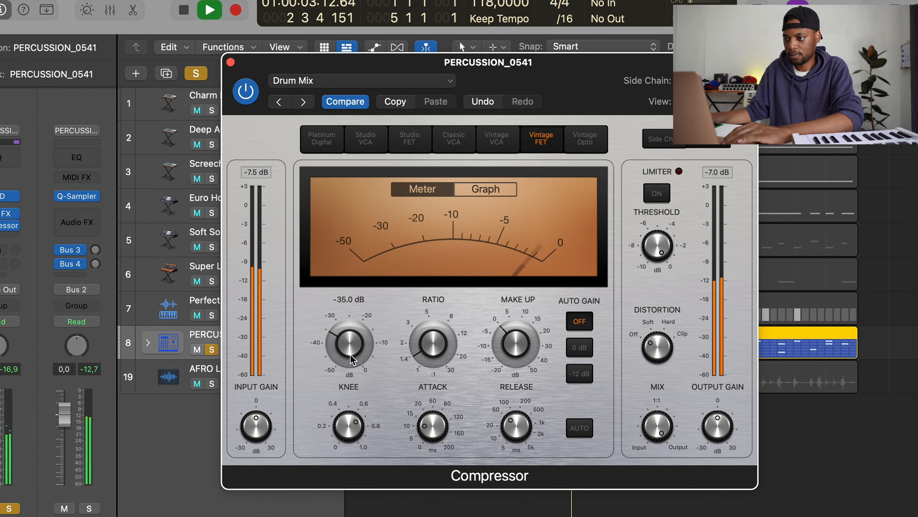
Adjust the ratio and fine-tune the threshold of the PERCUSSION_0541 Compressor during playback
left_click_drag(436, 344, 439, 334)
left_click_drag(348, 347, 346, 337)
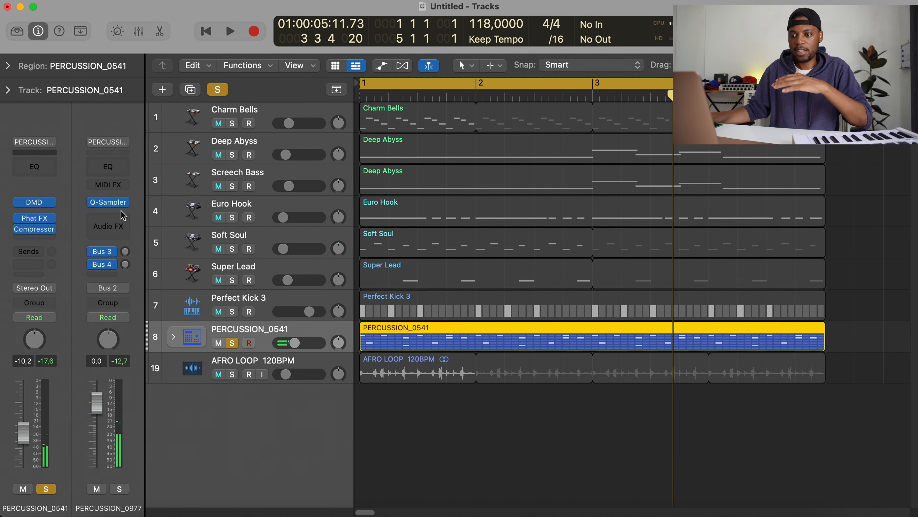
Add a Channel EQ to PERCUSSION_0541, boosting 2480 Hz by 2.7 dB and cutting 254 Hz by 2.3 dB, and close the plug-in window
left_click(39, 174)
left_click_drag(584, 164, 476, 181)
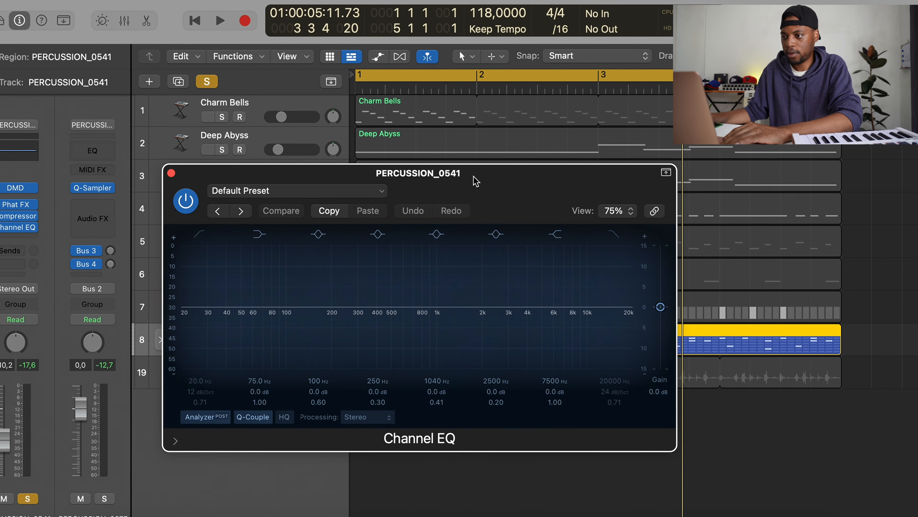
key("space")
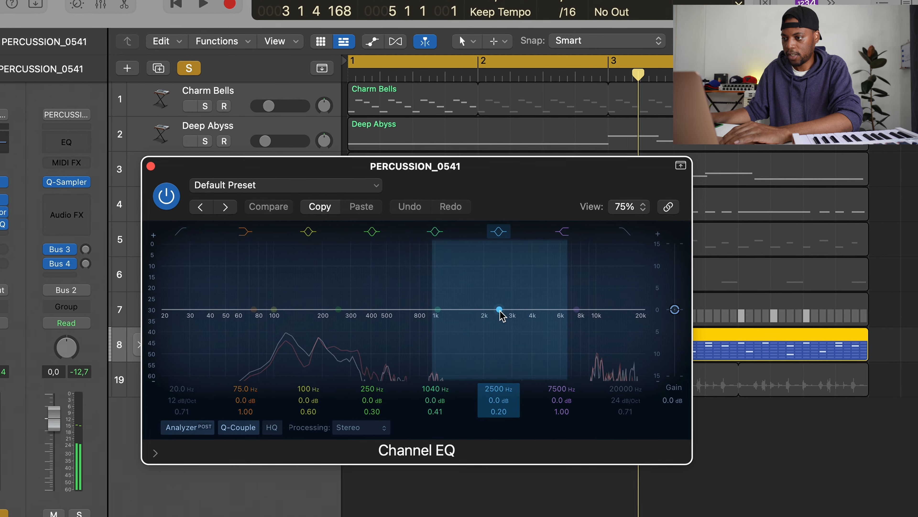
left_click_drag(499, 310, 500, 299)
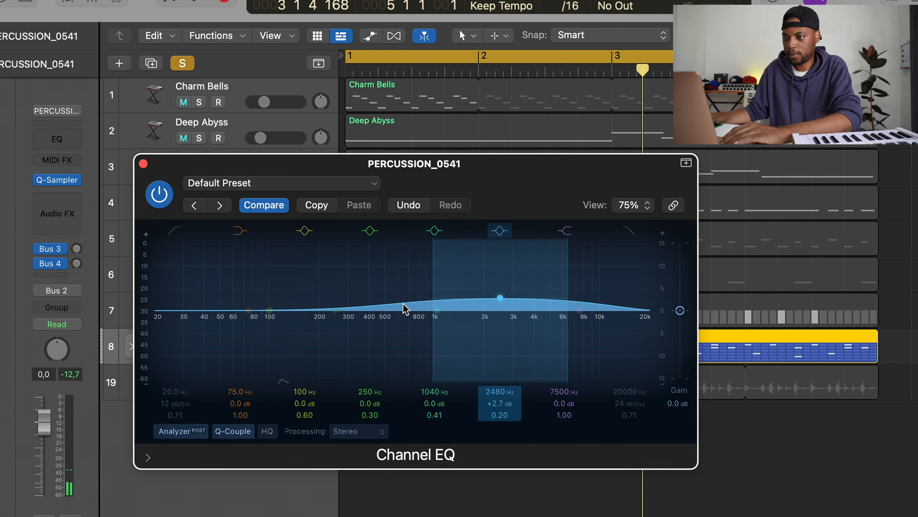
left_click_drag(316, 314, 330, 328)
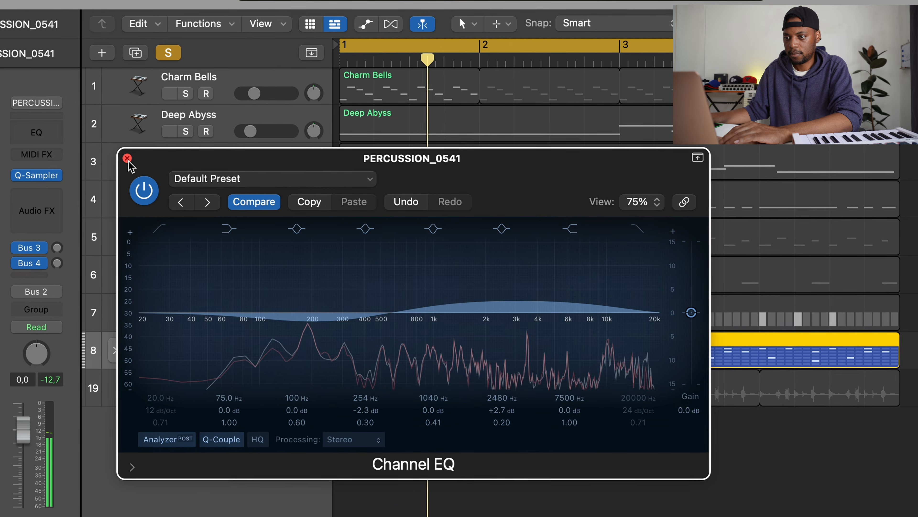
left_click(127, 158)
Unsolo the PERCUSSION_0541 track and set its volume to -11.0 dB while the full beat plays
left_click(235, 342)
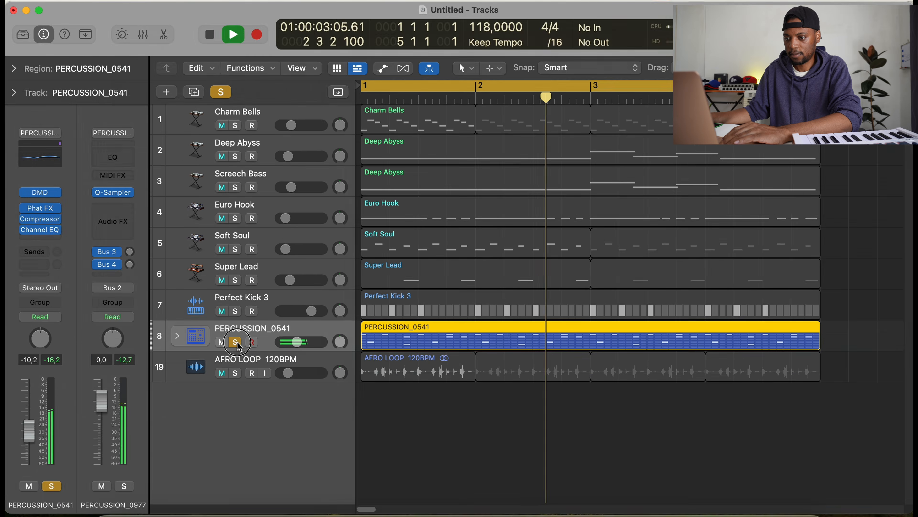
left_click(236, 343)
left_click_drag(301, 346, 298, 347)
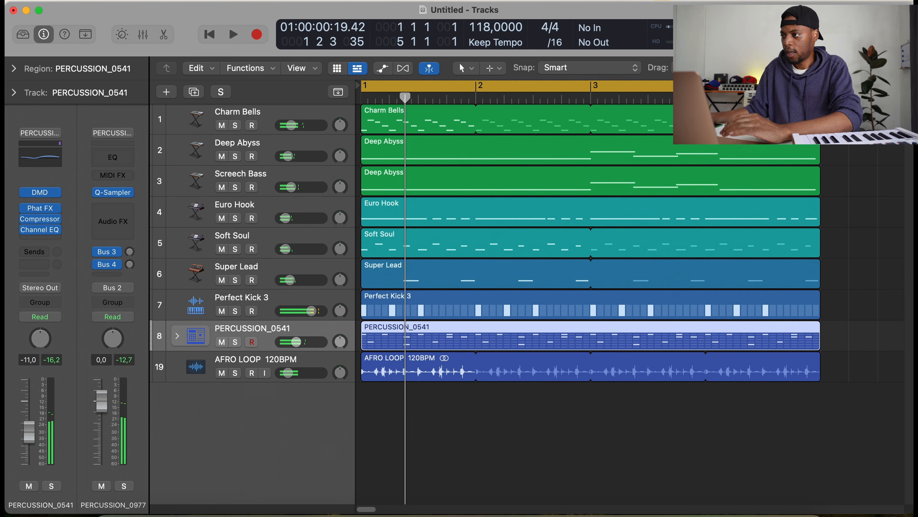
key("space")
Add Stab.wav from the XDizzle Amapiano Drumkit's Intro stabs folder as a new audio track starting at bar 1
key("f")
scroll(728, 270, "down", 5)
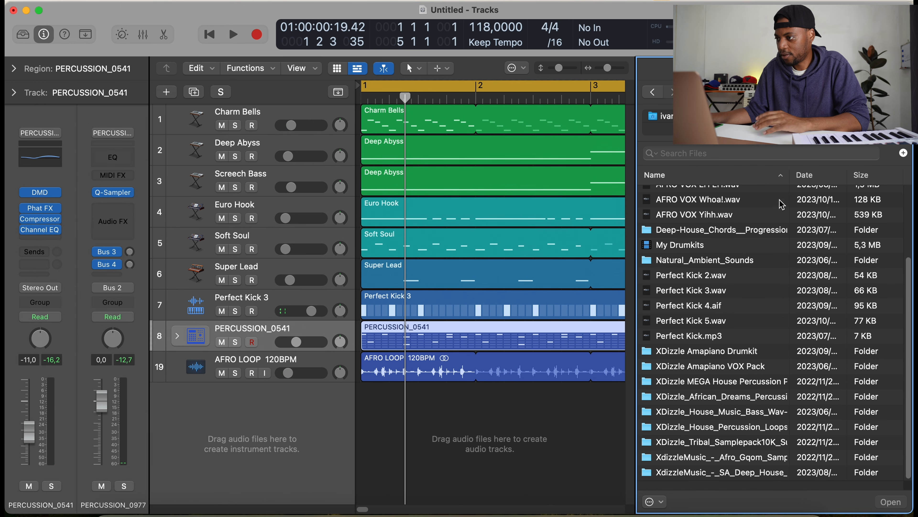
left_click_drag(791, 179, 824, 180)
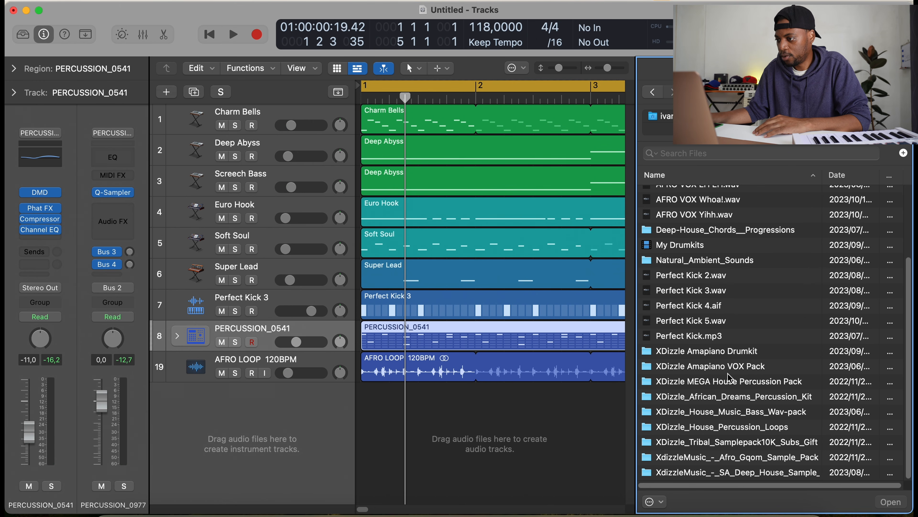
double_click(741, 353)
double_click(682, 253)
left_click_drag(677, 214, 361, 416)
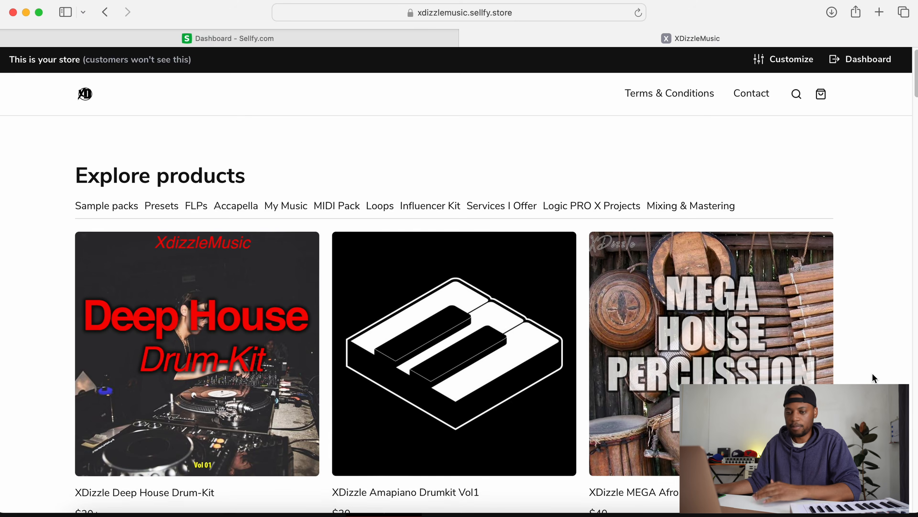
Switch to the web browser and look through the sample packs and projects on the xdizzlemusic.sellfy.store page
scroll(872, 377, "down", 10)
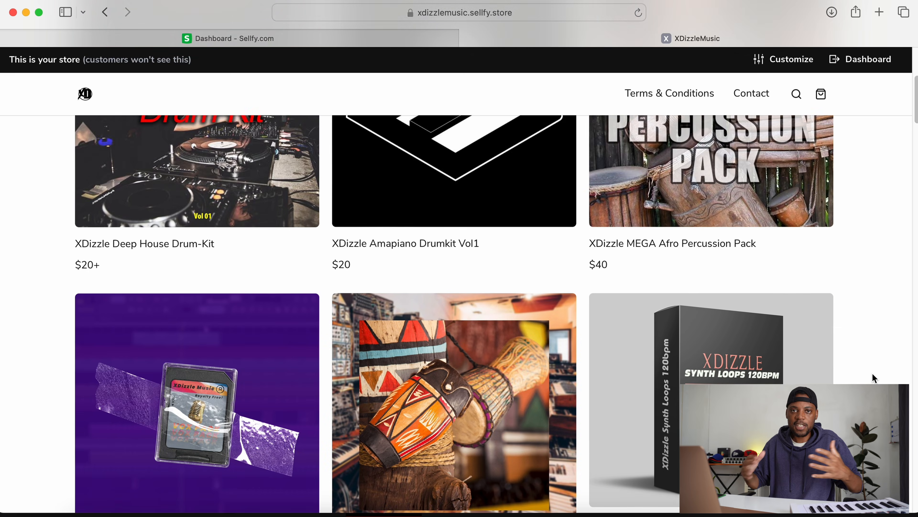
scroll(873, 374, "down", 10)
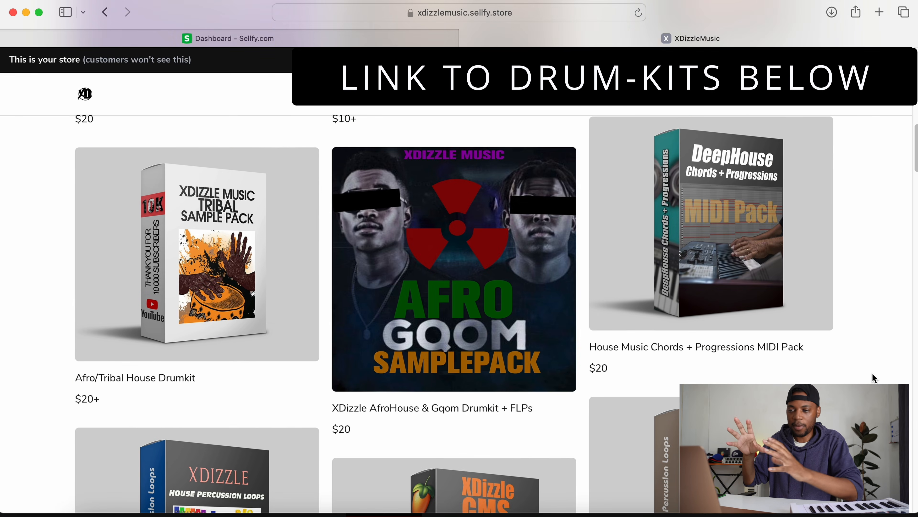
scroll(873, 378, "down", 10)
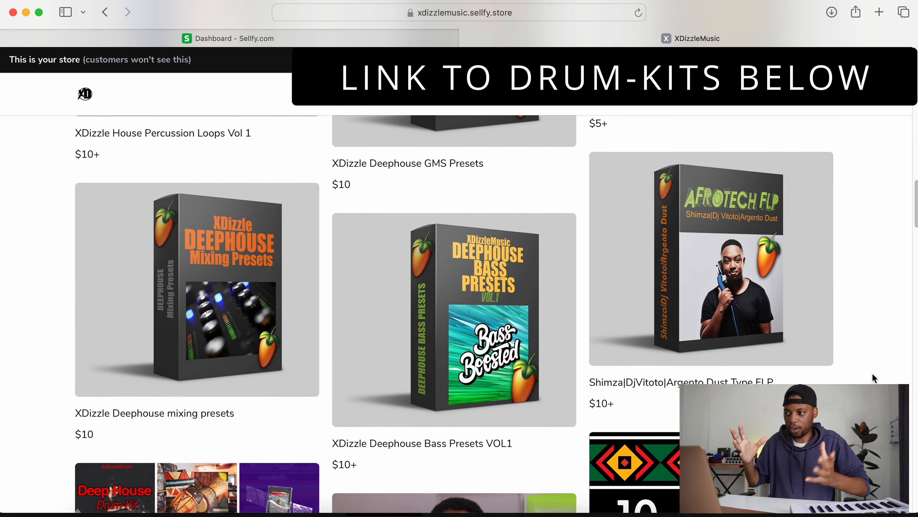
scroll(874, 378, "down", 10)
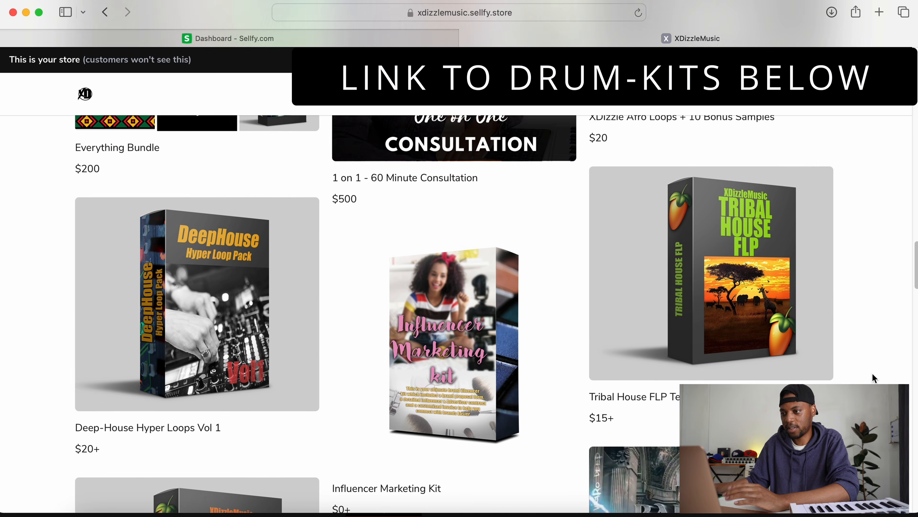
scroll(874, 378, "down", 10)
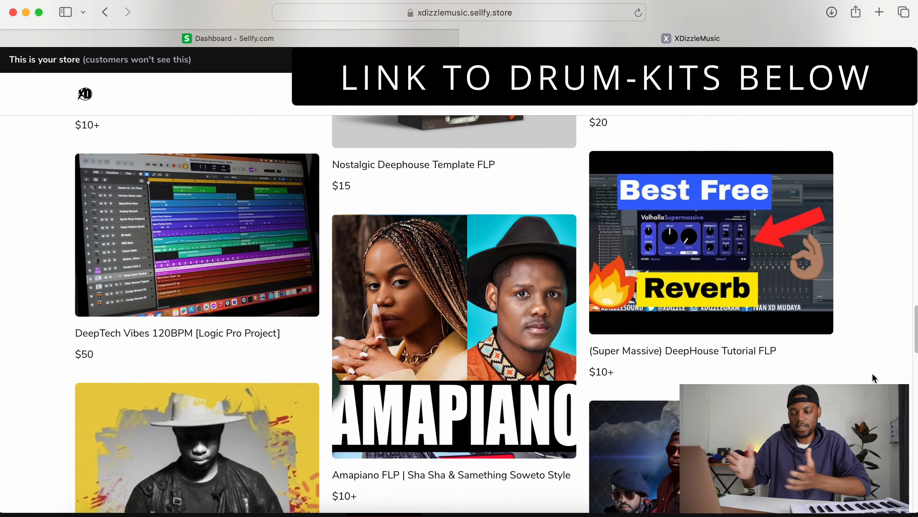
scroll(872, 378, "down", 10)
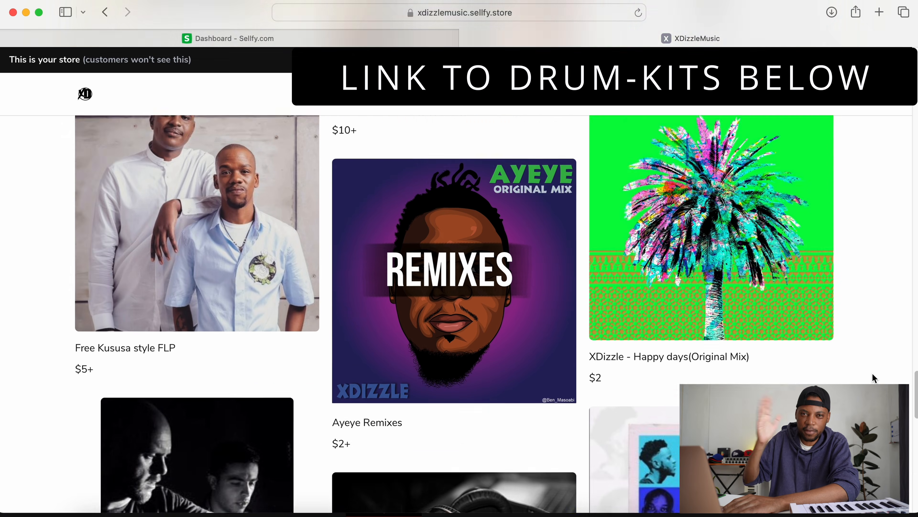
scroll(873, 372, "down", 5)
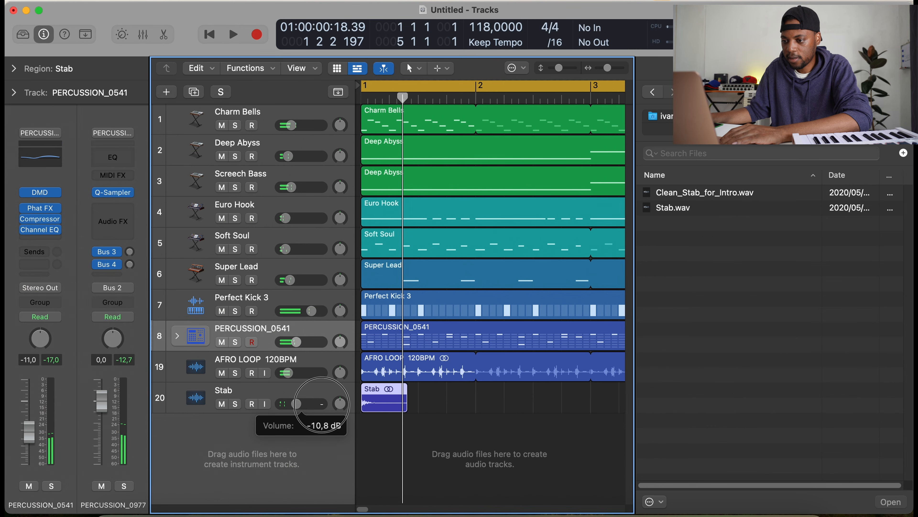
Play the beat in Logic Pro and set the Stab track's volume to -8.6 dB
key("space")
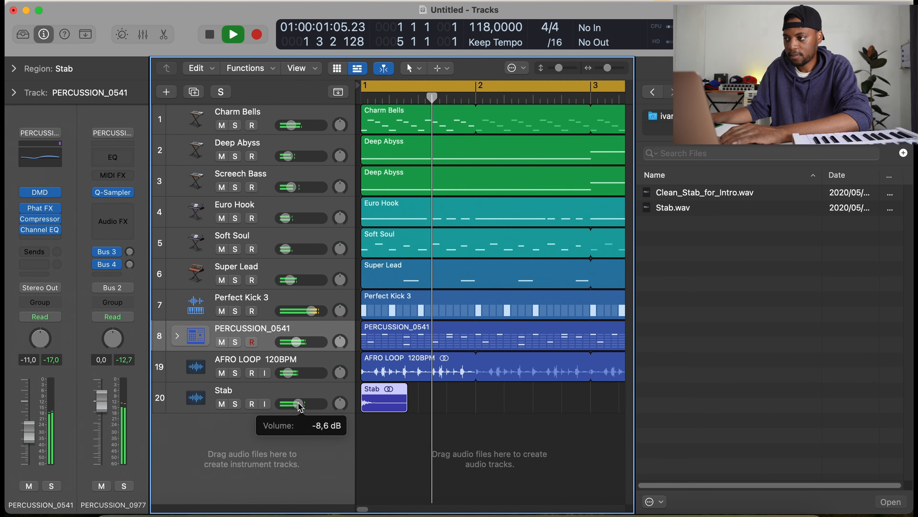
Audition samples in the Amapiano drumkit's Snares folder and load Snare7.wav into Quick Sampler on a new track
left_click(767, 116)
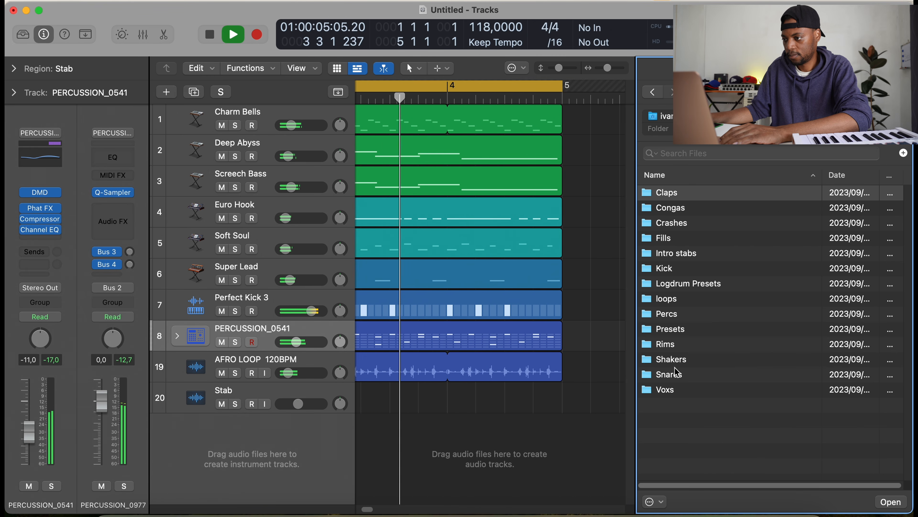
double_click(669, 374)
left_click(687, 283)
left_click(695, 268)
left_click(688, 284)
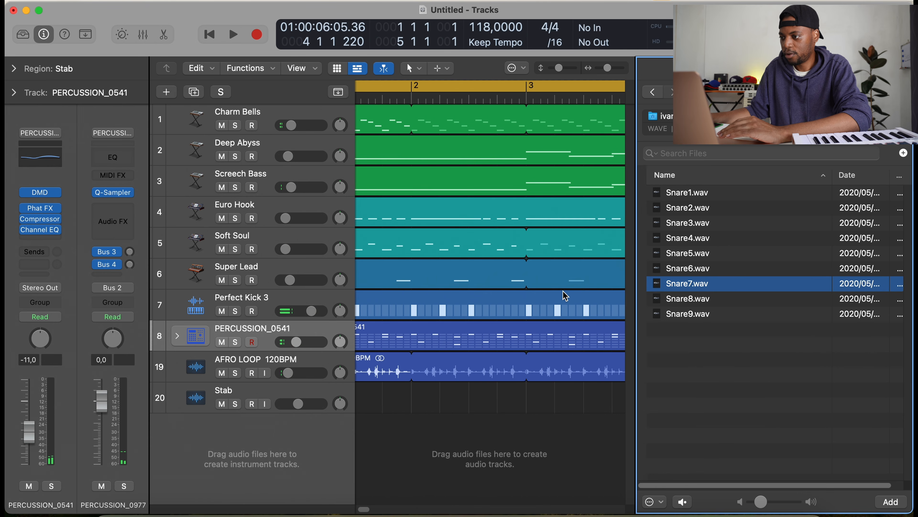
left_click(688, 271)
left_click_drag(689, 284, 289, 415)
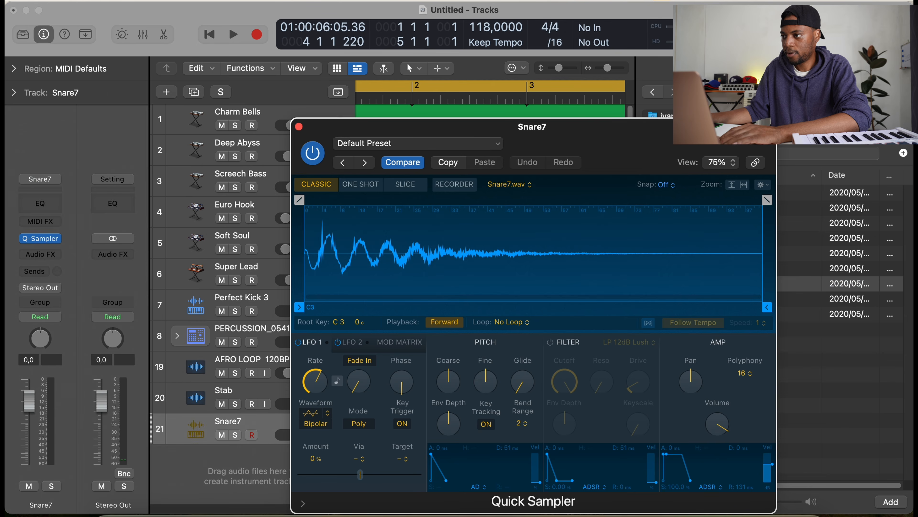
left_click(298, 126)
Record a snare hit in bar 4 on the Snare7 track
key("space")
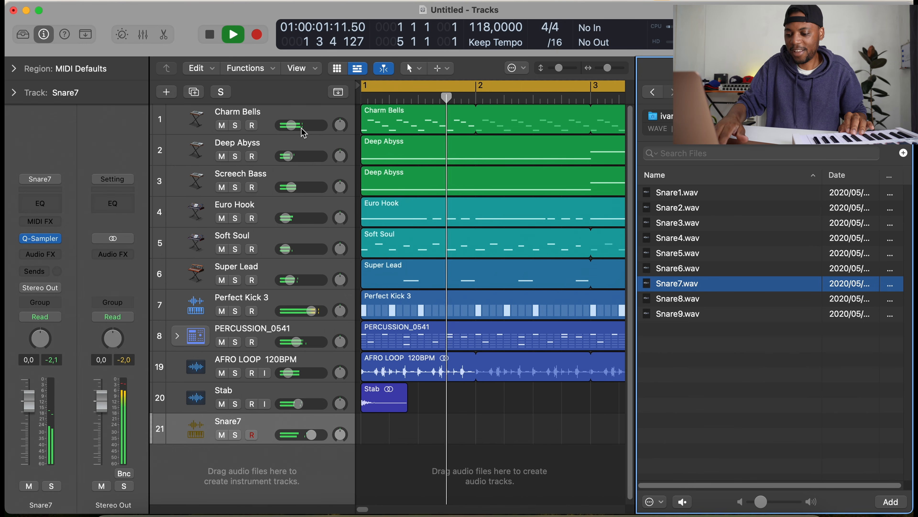
key("r")
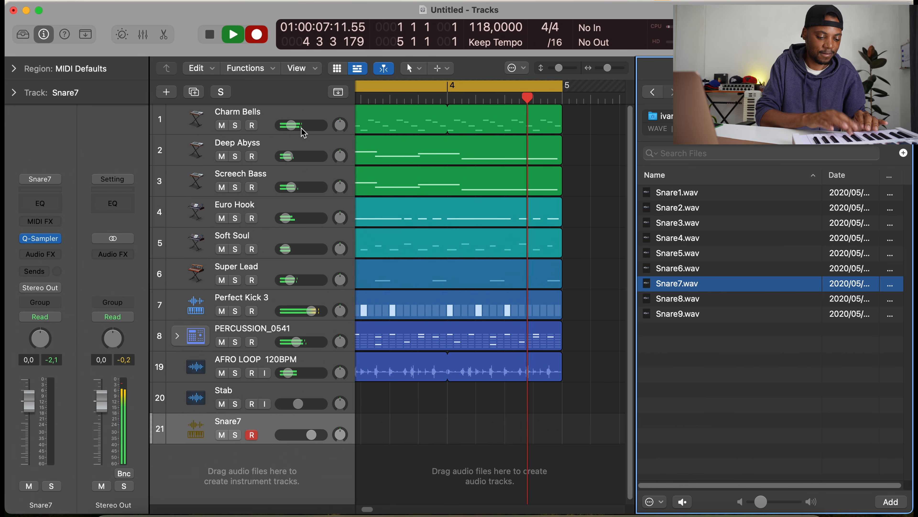
key("space")
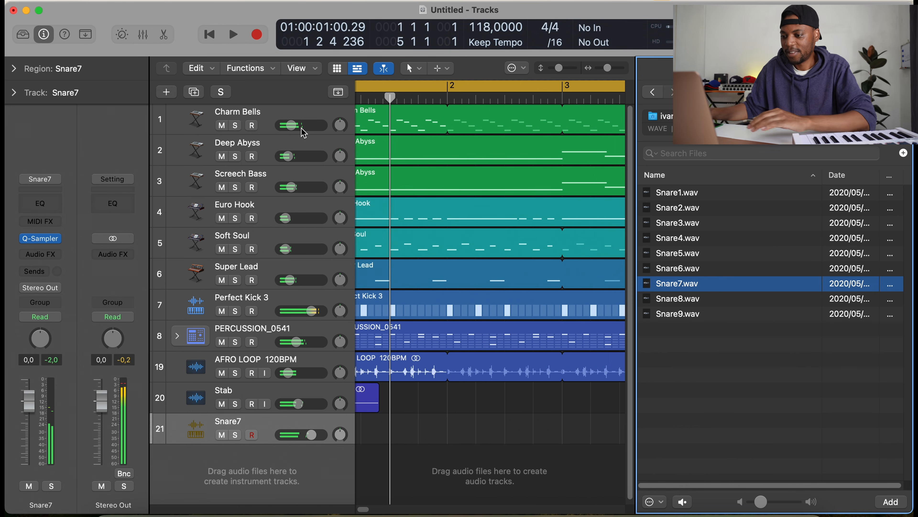
Check the recorded note of the Snare7 region in the Piano Roll, start playback and close the editor
scroll(561, 344, "right", 3)
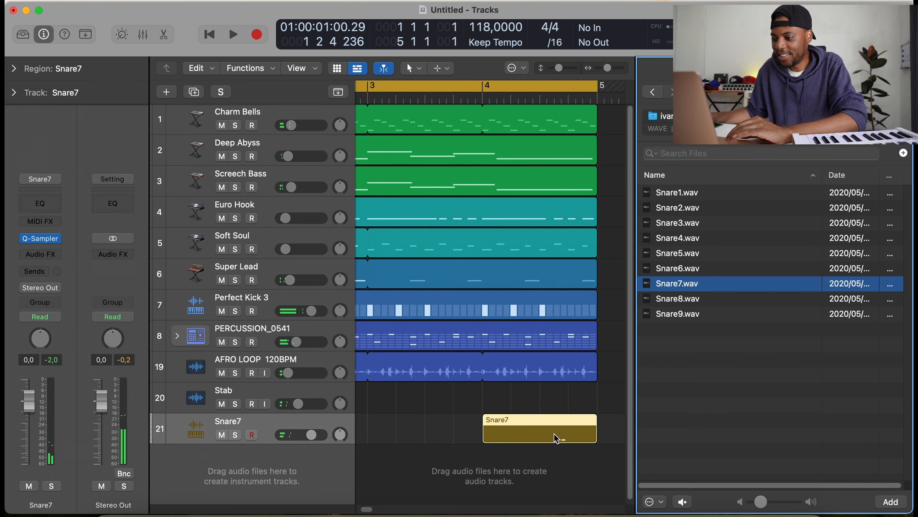
double_click(553, 434)
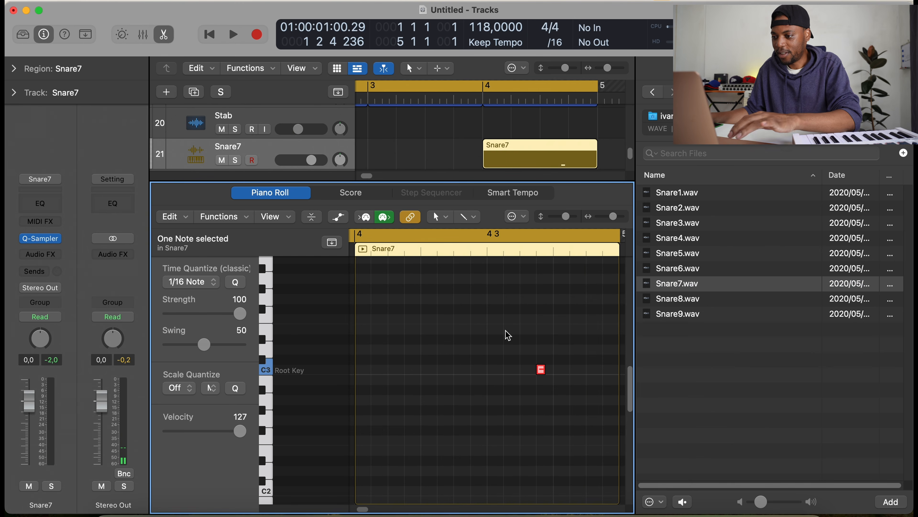
key("space")
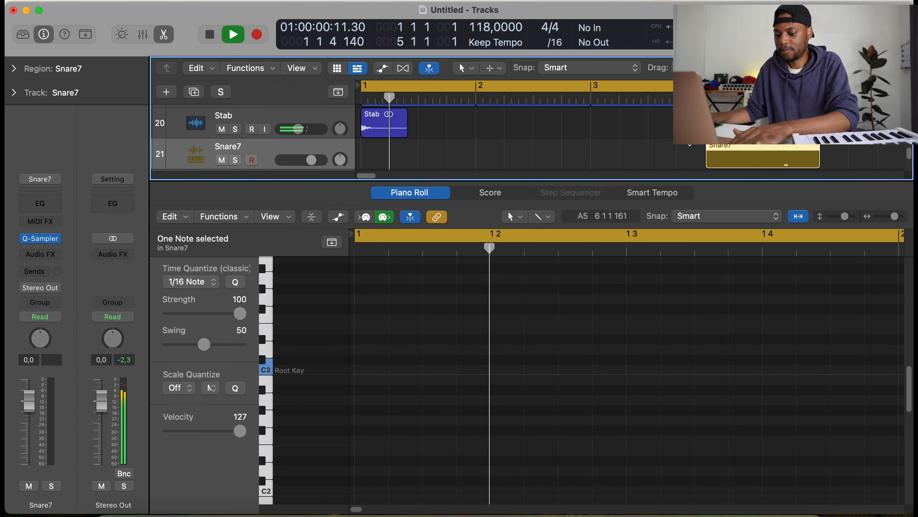
key("e")
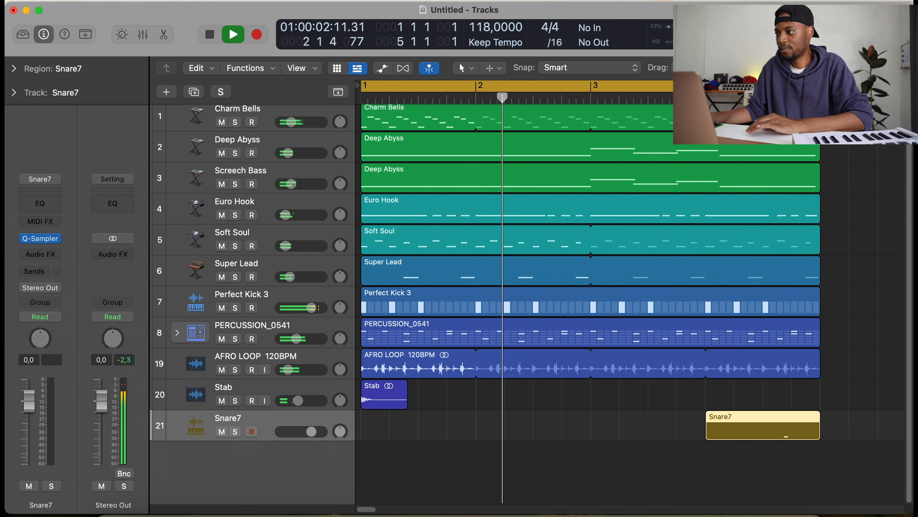
Fine-tune the PERCUSSION_0541 and AFRO LOOP volumes during playback and set the Snare7 track's volume to -1.0 dB
key("super+Left")
key("super+Left")
key("super+Left")
left_click_drag(297, 337, 296, 336)
left_click_drag(288, 368, 290, 369)
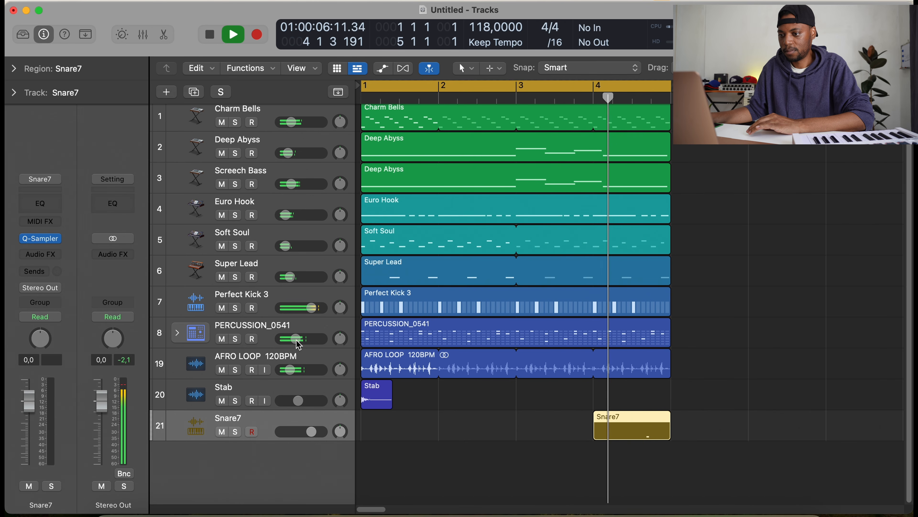
left_click_drag(316, 437, 316, 437)
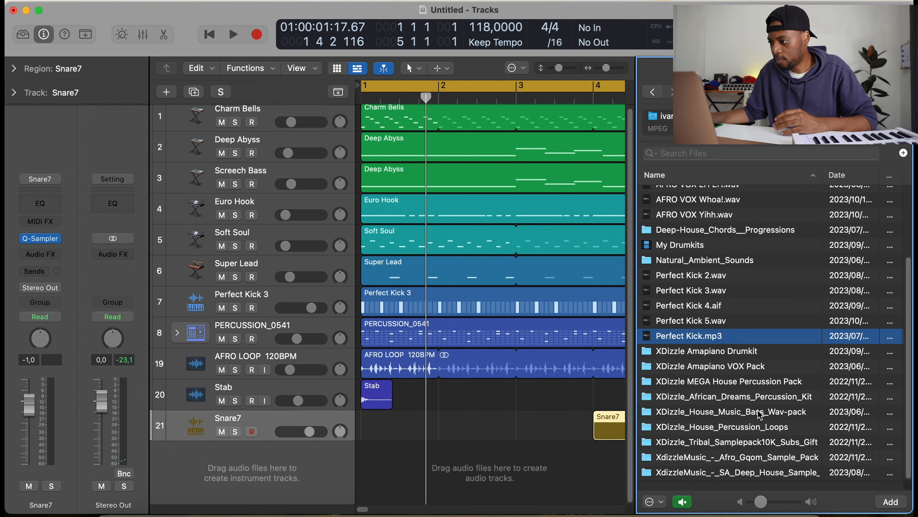
Load Log Drum.wav from the XDizzle_House_Music_Bass_Wav-pack into Quick Sampler on a new track and record a four-bar bass line
double_click(760, 415)
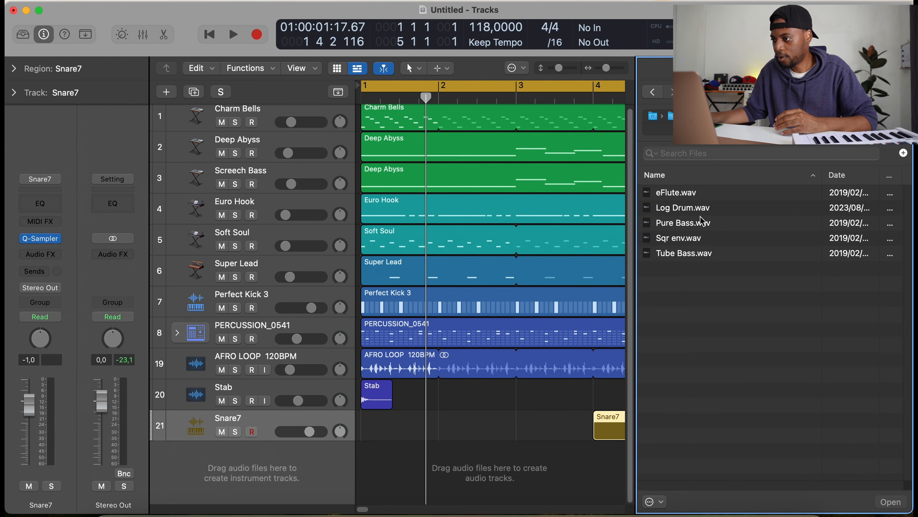
left_click_drag(693, 213, 277, 411)
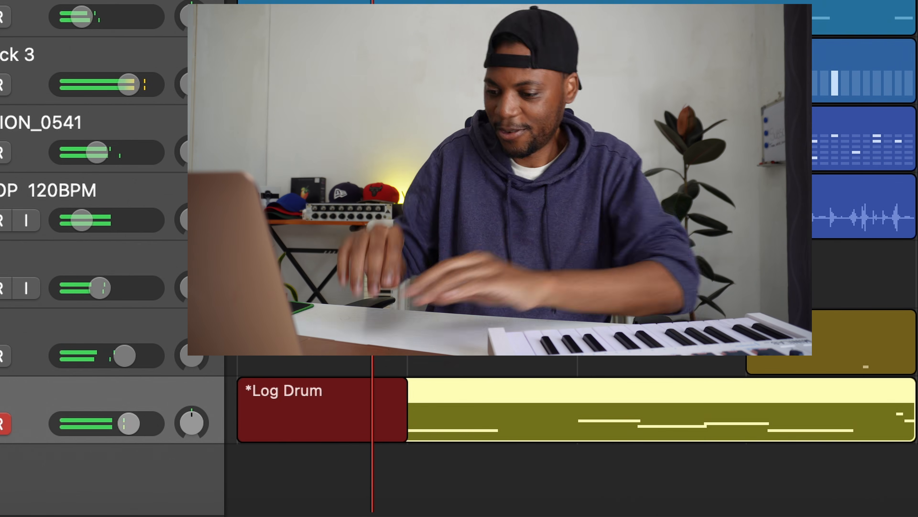
key("space")
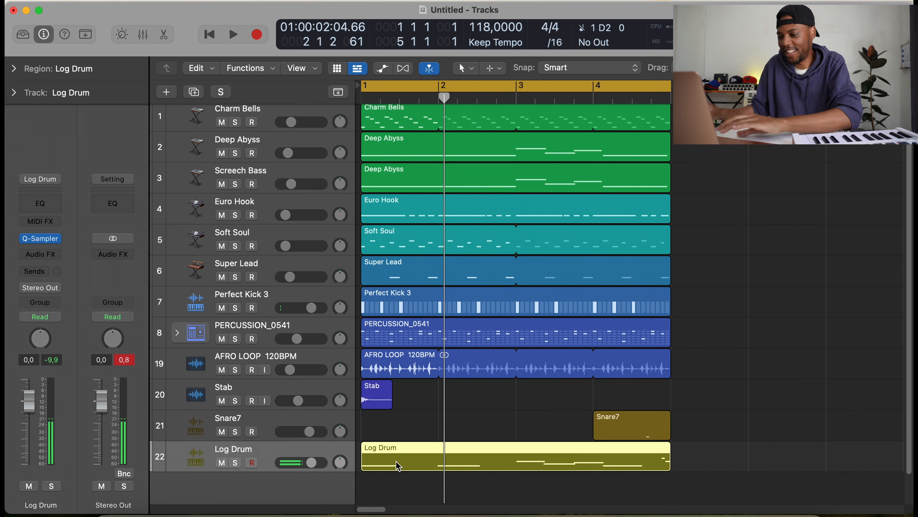
Select all notes of the Log Drum region in the Piano Roll and play the bass line from the start
double_click(411, 470)
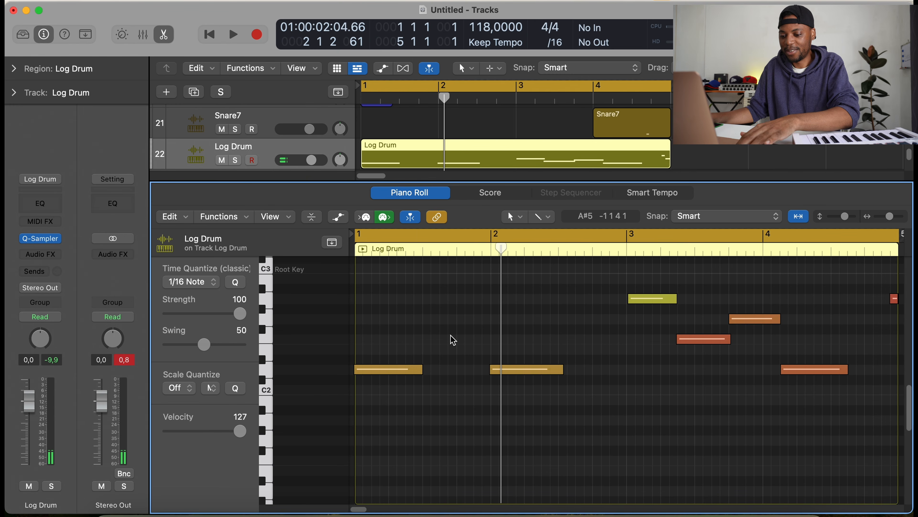
key("super+a")
key("Return")
key("space")
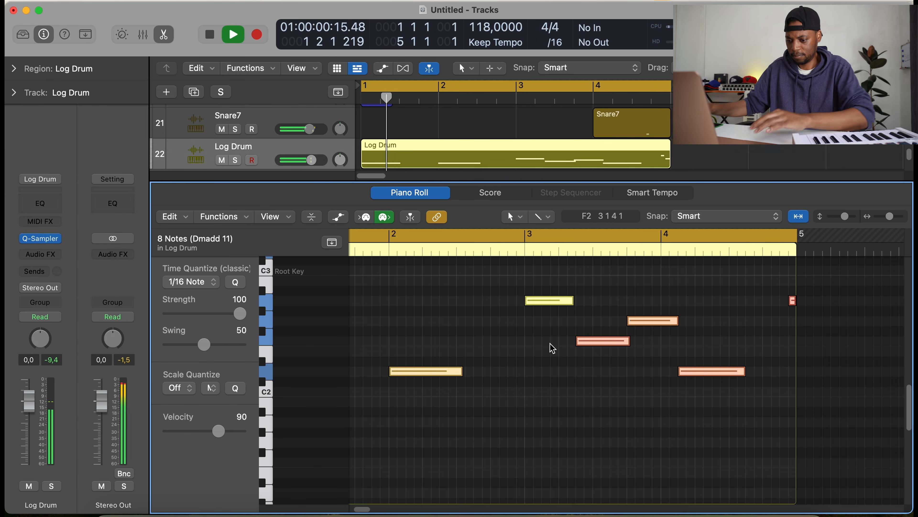
Close the Piano Roll and reduce the track height so that the whole arrangement fits in the Tracks area
key("e")
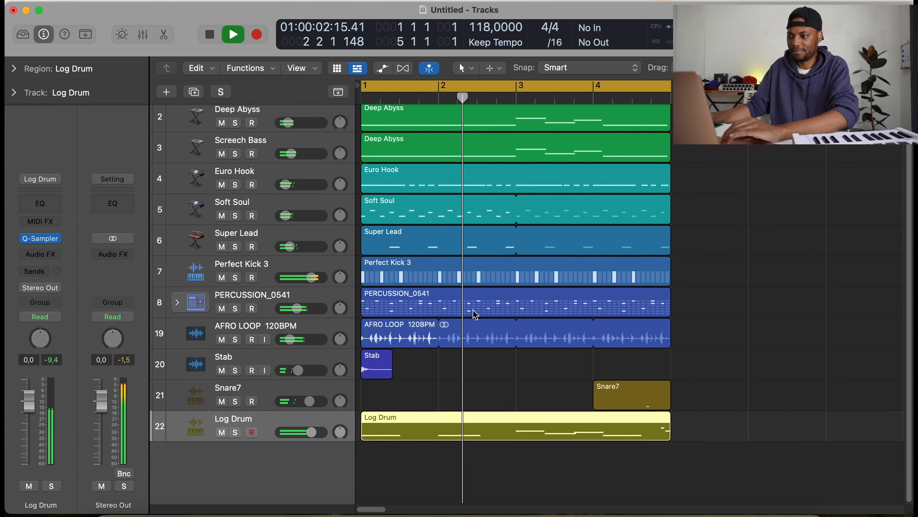
scroll(477, 314, "up", 2)
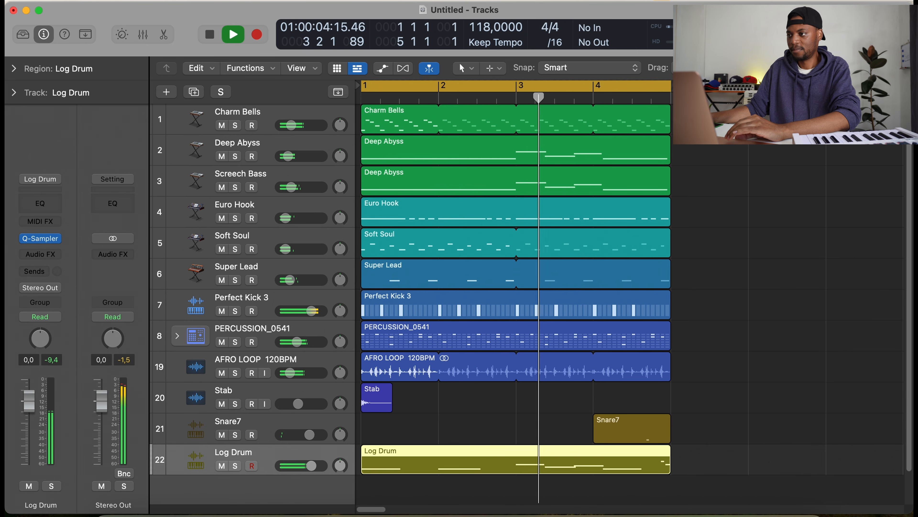
key("super+Up")
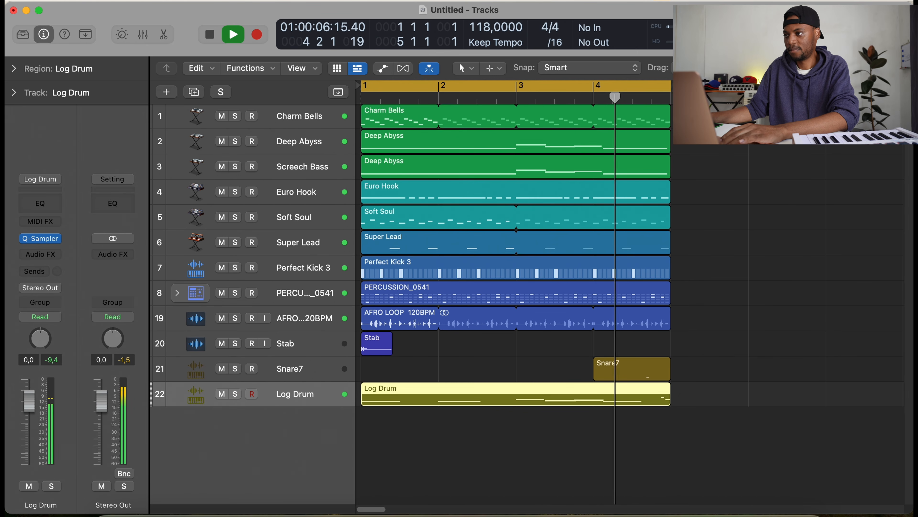
Stop playback and add Wood Fire Atmosphere.mp3 from the Natural_Ambient_Sounds folder to a new audio track at bar 1
key("f")
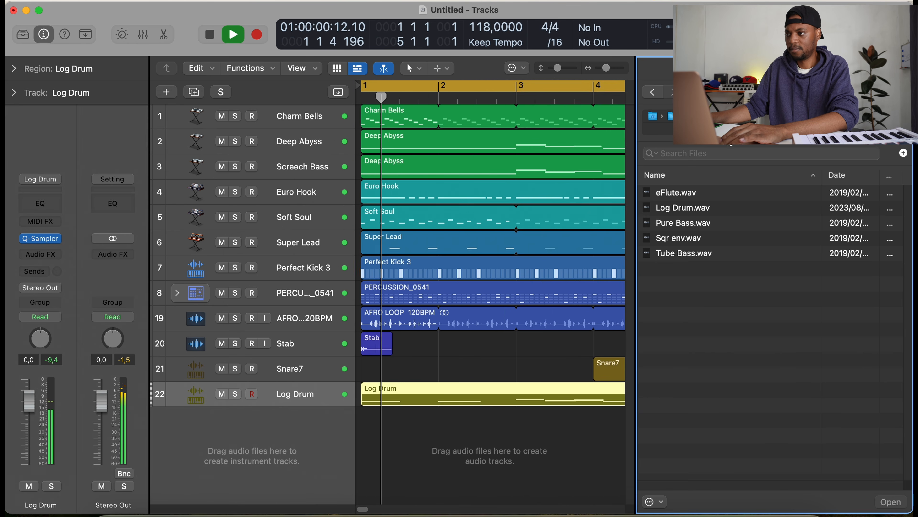
key("space")
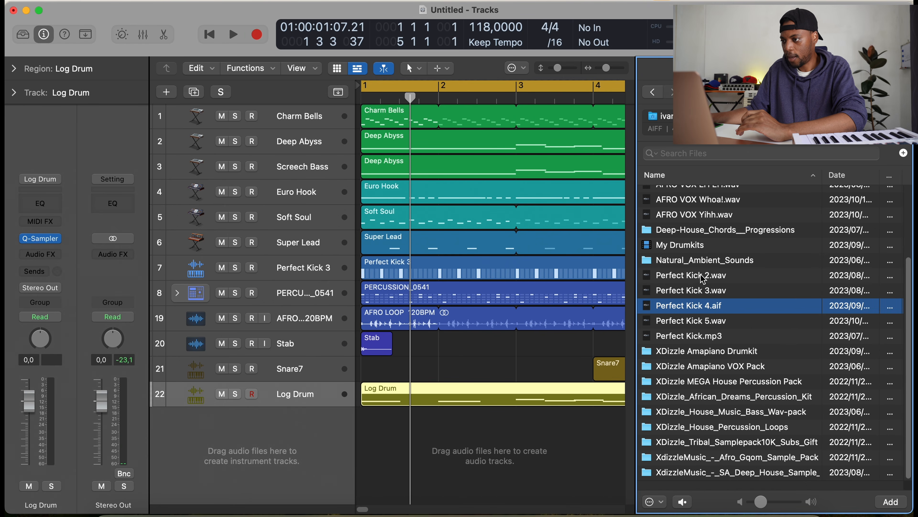
double_click(701, 262)
left_click(692, 336)
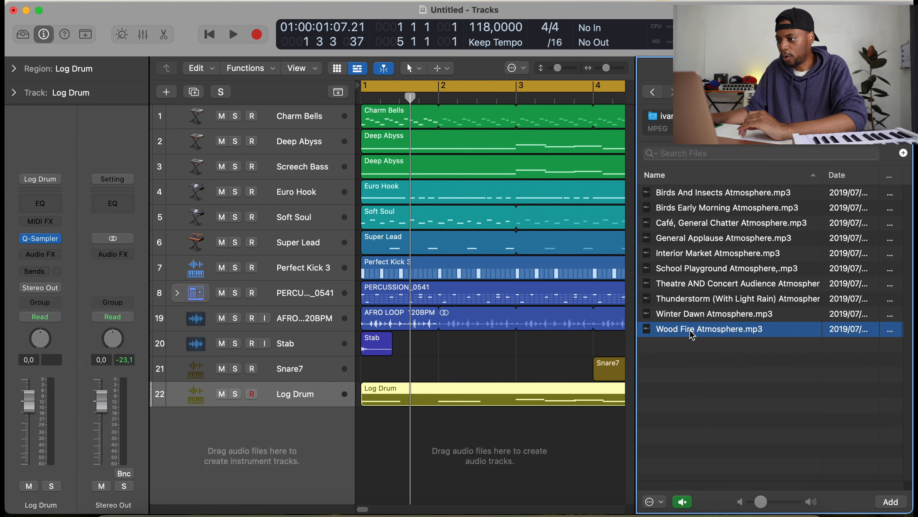
left_click_drag(696, 335, 360, 470)
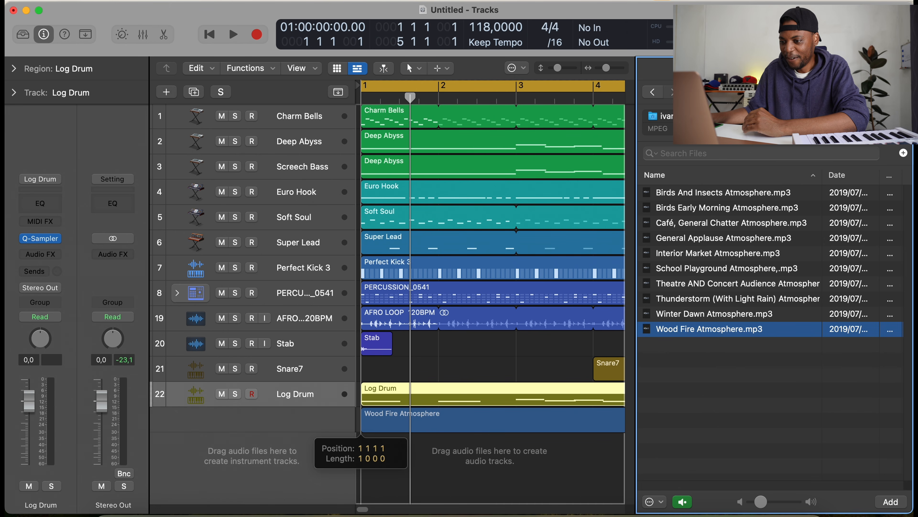
left_click_drag(363, 422, 363, 421)
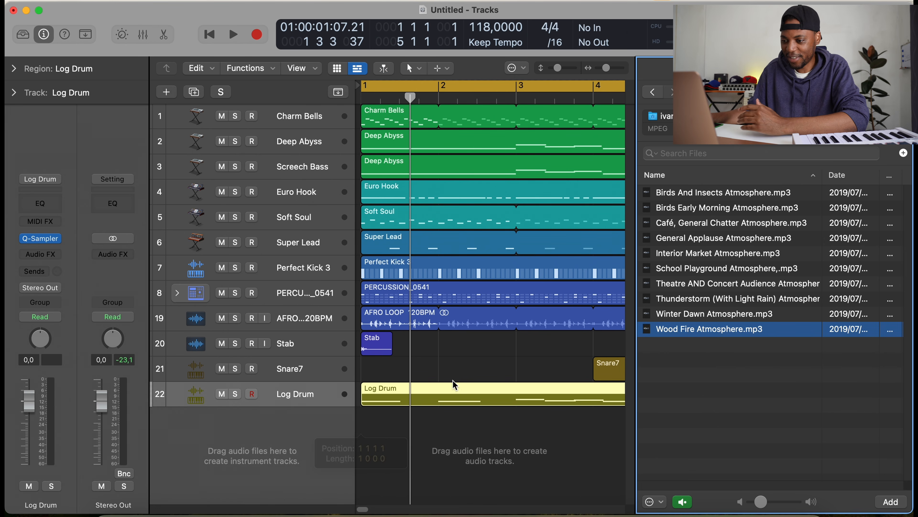
Cut the Wood Fire Atmosphere region at bar 5 and remove the part beyond the four-bar loop
scroll(408, 427, "right", 5)
left_click_drag(490, 421, 553, 422)
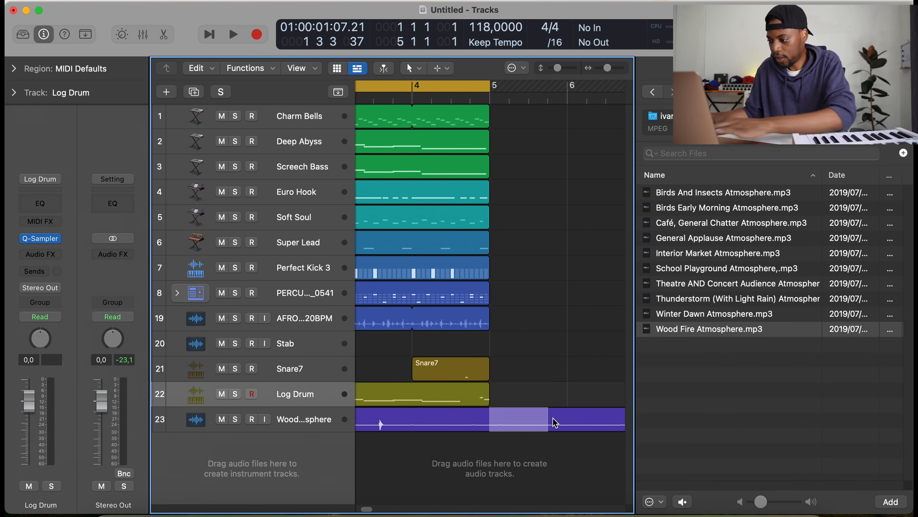
key("Delete")
scroll(502, 353, "left", 5)
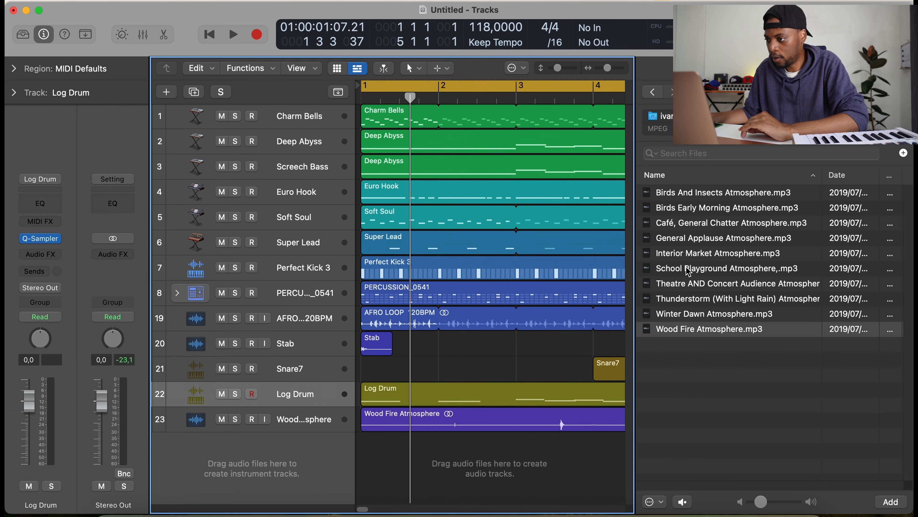
Add the School Playground Atmosphere file at bar 1 on a new track and remove everything after bar 5
left_click_drag(688, 270, 367, 442)
key("f")
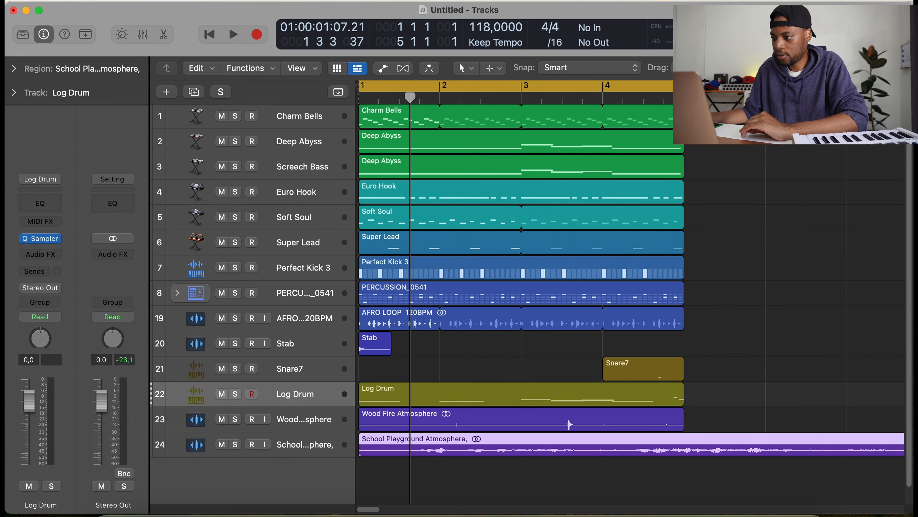
key("super+Left")
key("super+Left")
key("super+Left")
key("super+Left")
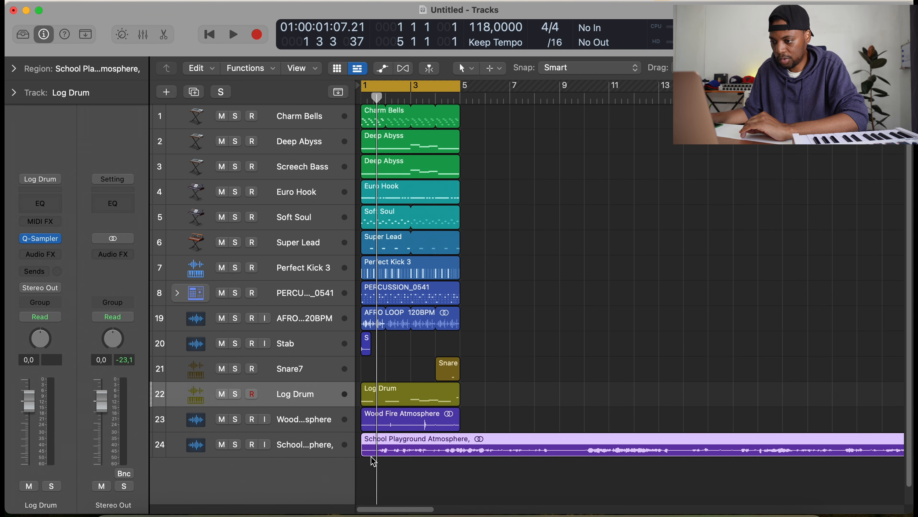
left_click_drag(365, 451, 391, 449)
left_click_drag(459, 448, 528, 449)
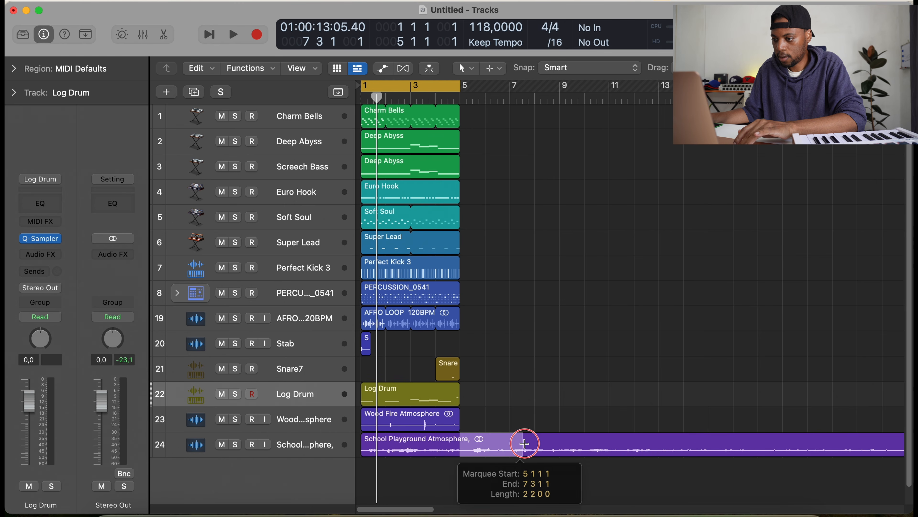
key("Delete")
left_click(558, 449)
key("Delete")
mouse_move(459, 448)
left_mouse_down()
mouse_move(703, 440)
mouse_move(463, 441)
left_mouse_up()
Play the loop and mute the Soft Soul, Screech Bass, Deep Abyss and Charm Bells tracks
key("space")
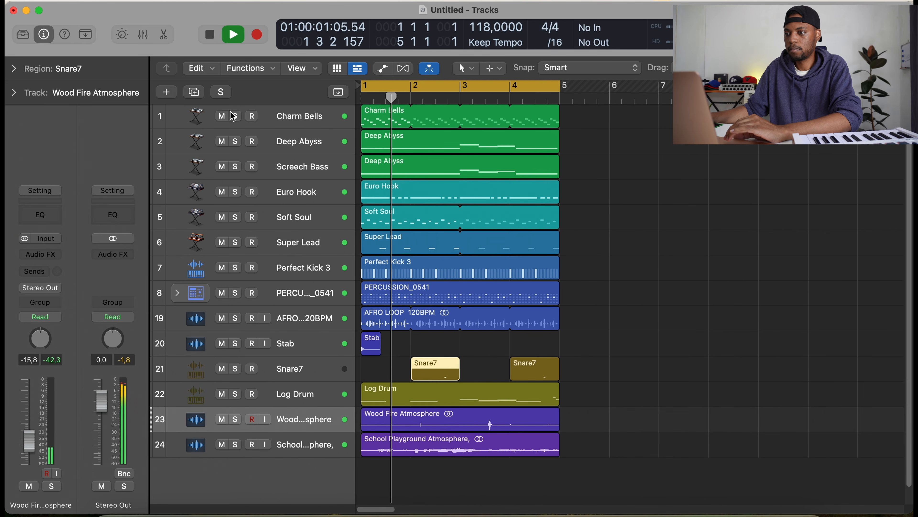
left_click(221, 116)
left_click(221, 117)
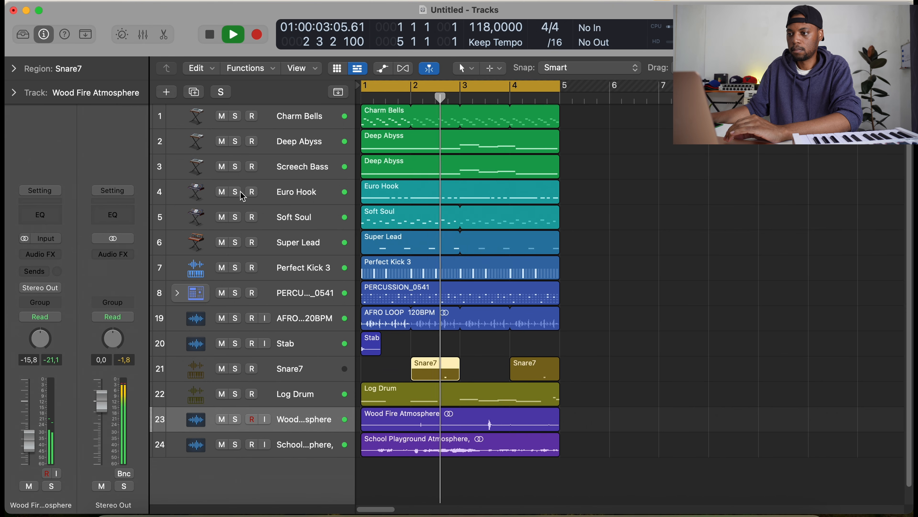
left_click(222, 217)
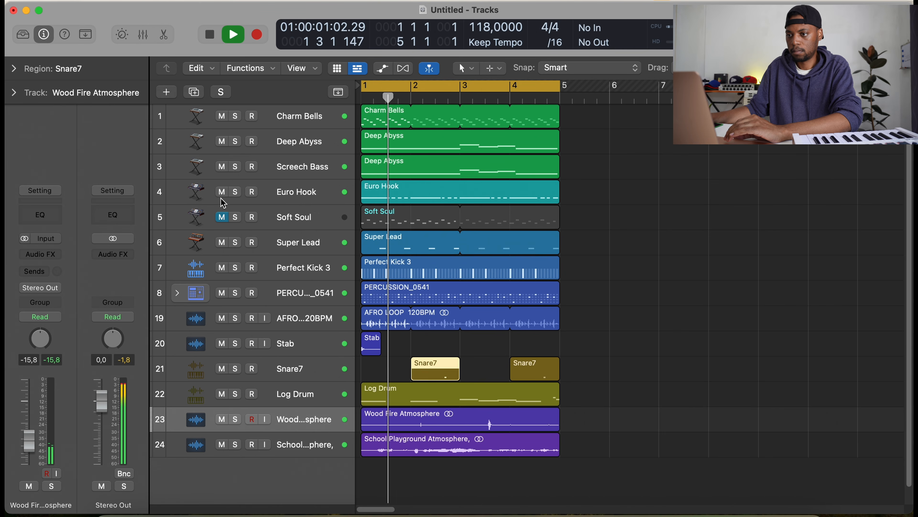
left_click(222, 166)
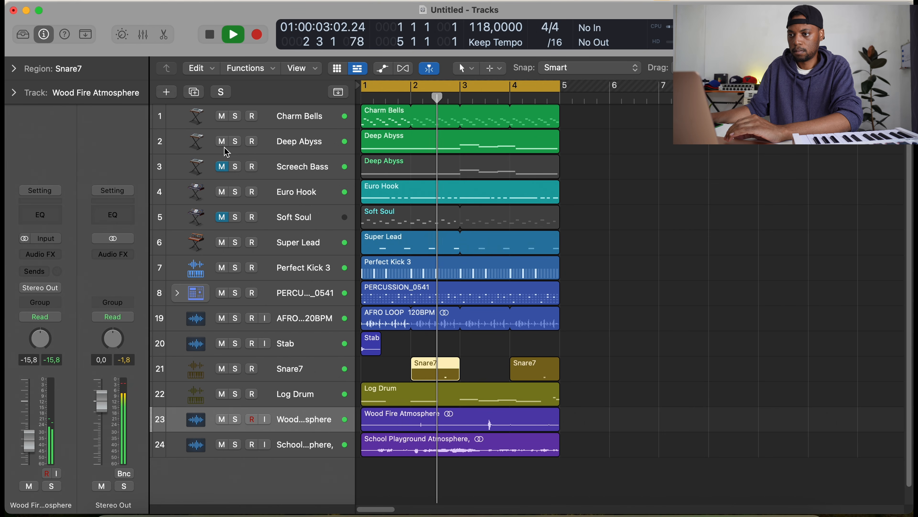
left_click(222, 141)
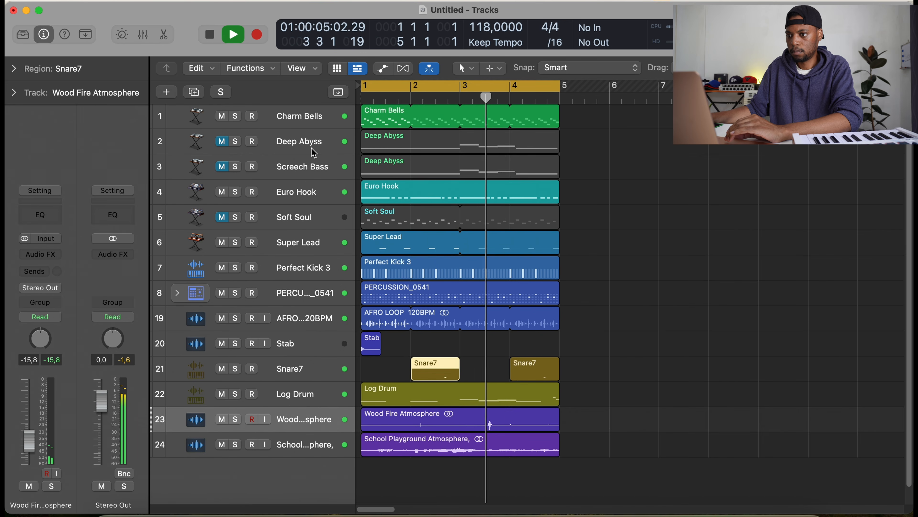
left_click(222, 116)
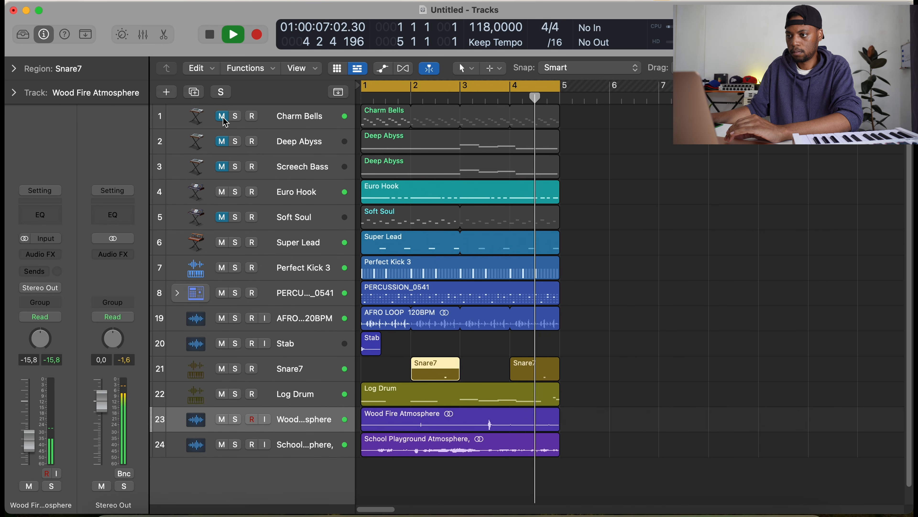
Unmute the Screech Bass and Deep Abyss tracks during playback and set Screech Bass's volume to -12.2 dB
left_click(224, 167)
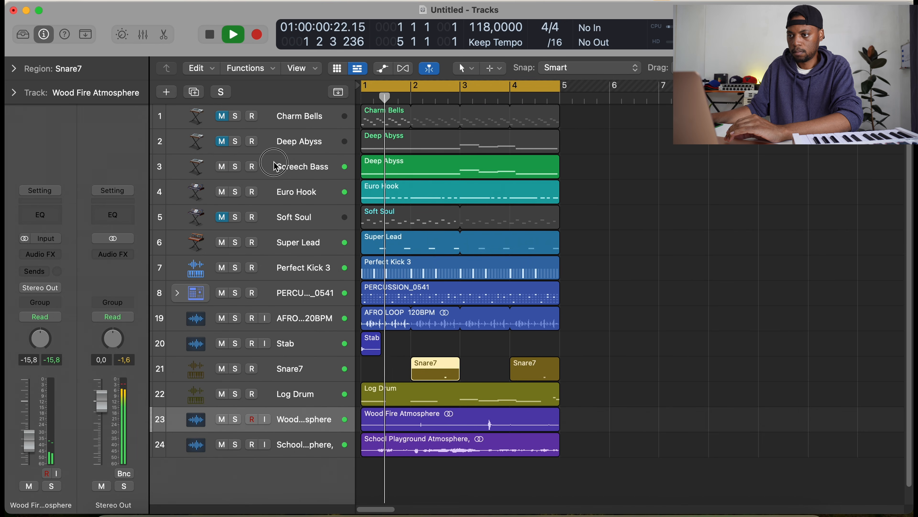
left_click(226, 174)
mouse_move(48, 449)
left_mouse_down()
mouse_move(44, 418)
mouse_move(33, 445)
left_mouse_up()
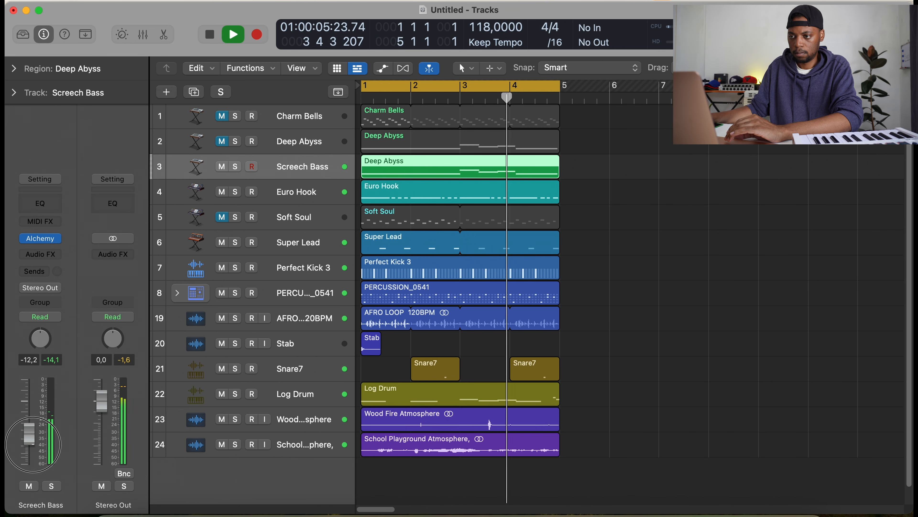
left_click(221, 141)
left_click(280, 141)
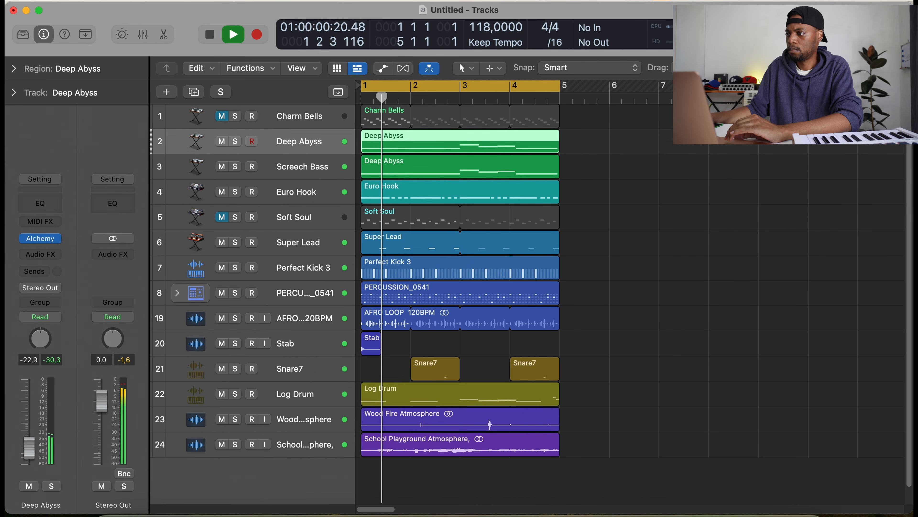
Unmute the Soft Soul track, set its volume to -21.5 dB, and stop playback with Charm Bells unmuted too
key("super+Right")
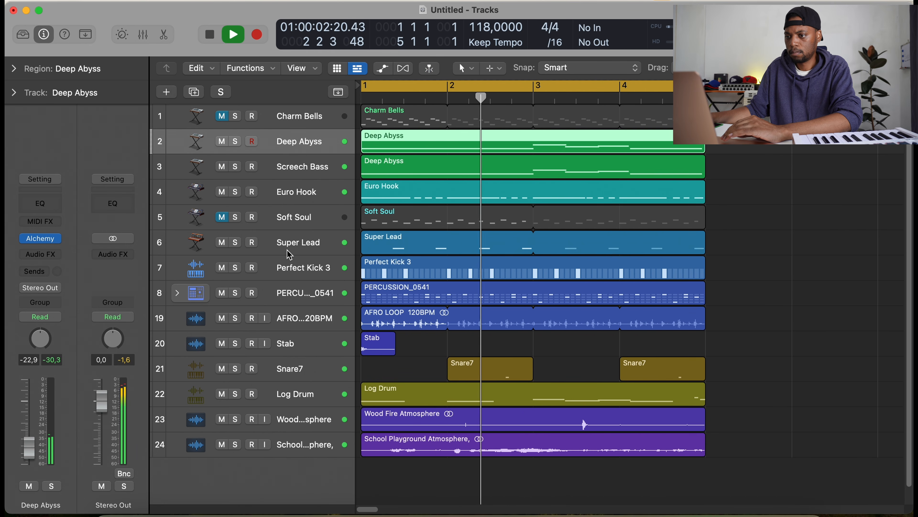
left_click(222, 217)
left_click(314, 221)
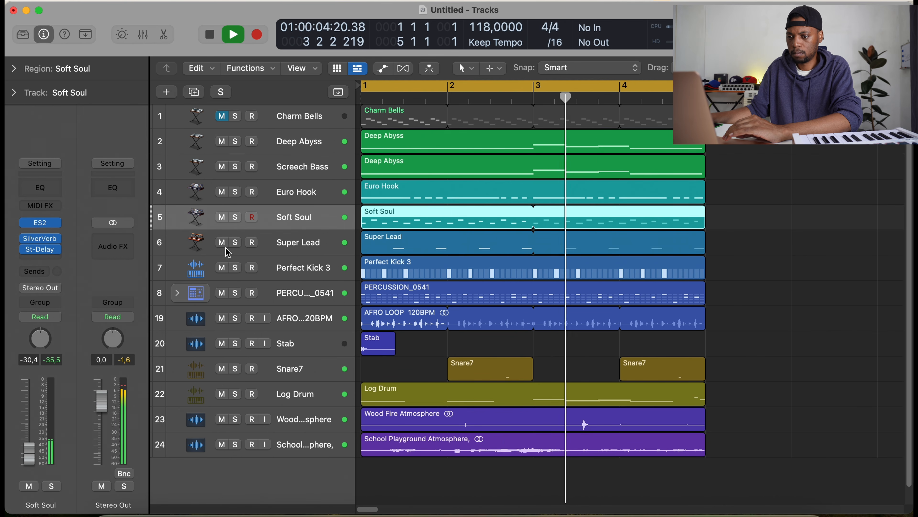
left_click_drag(35, 449, 37, 447)
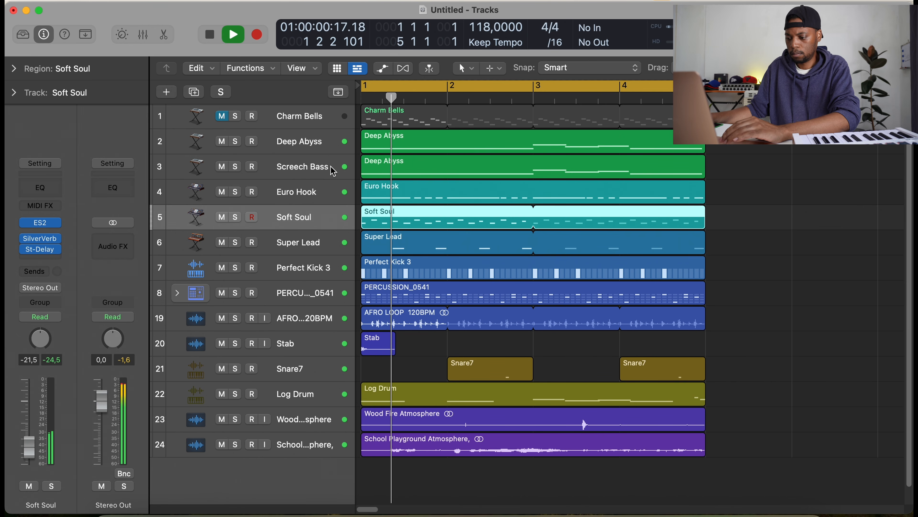
key("space")
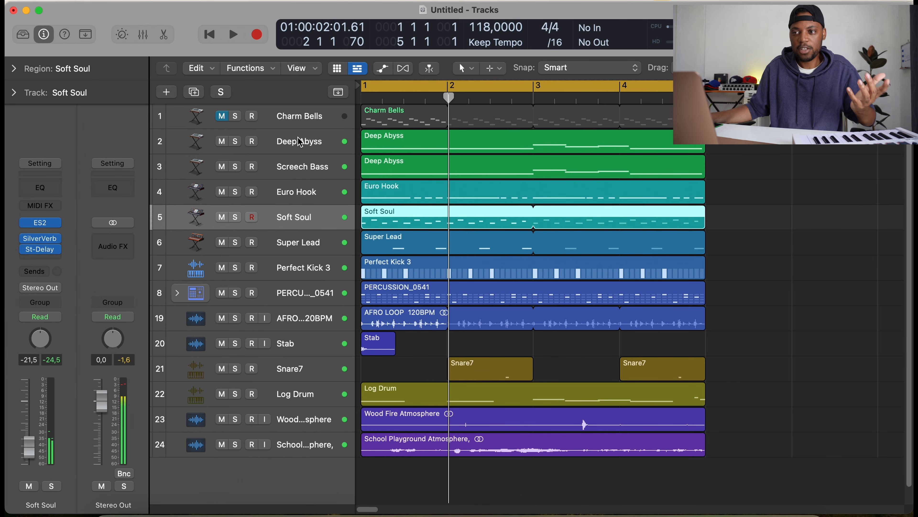
left_click(222, 116)
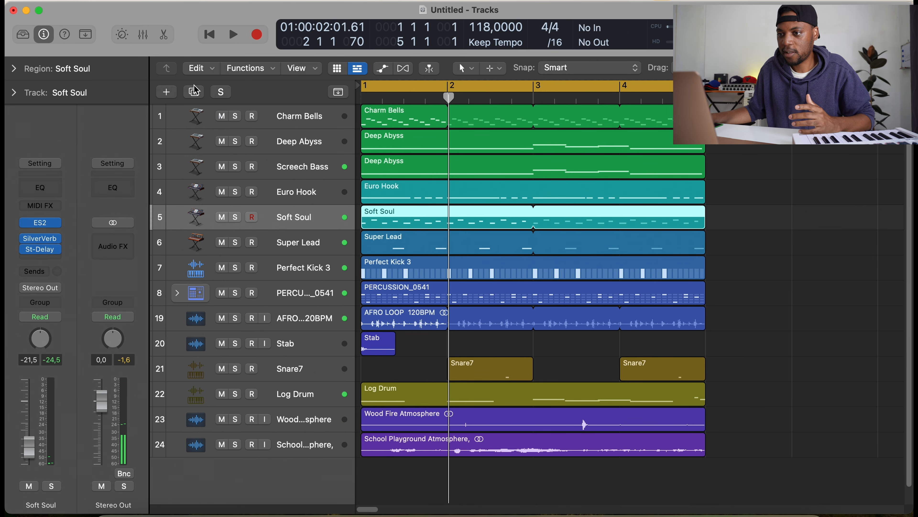
Create one new software instrument track with Alchemy as its instrument
left_click(167, 92)
left_click(315, 234)
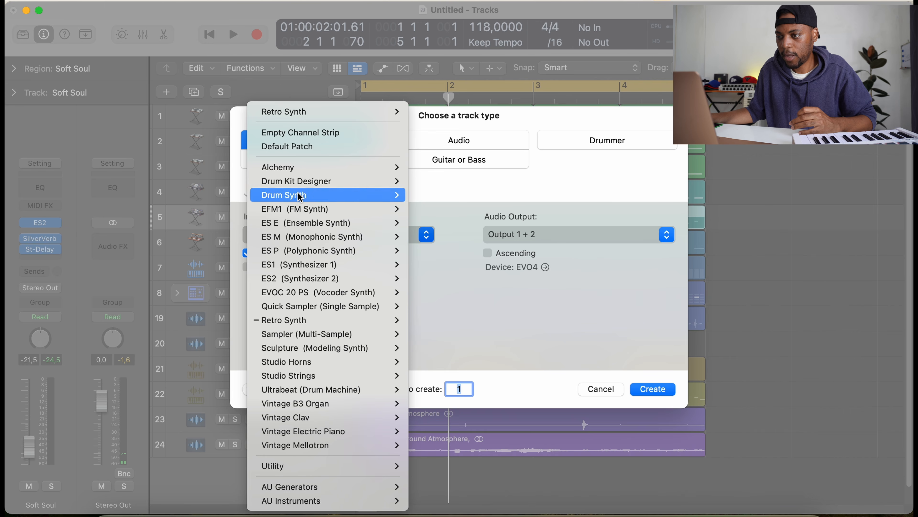
left_click(310, 173)
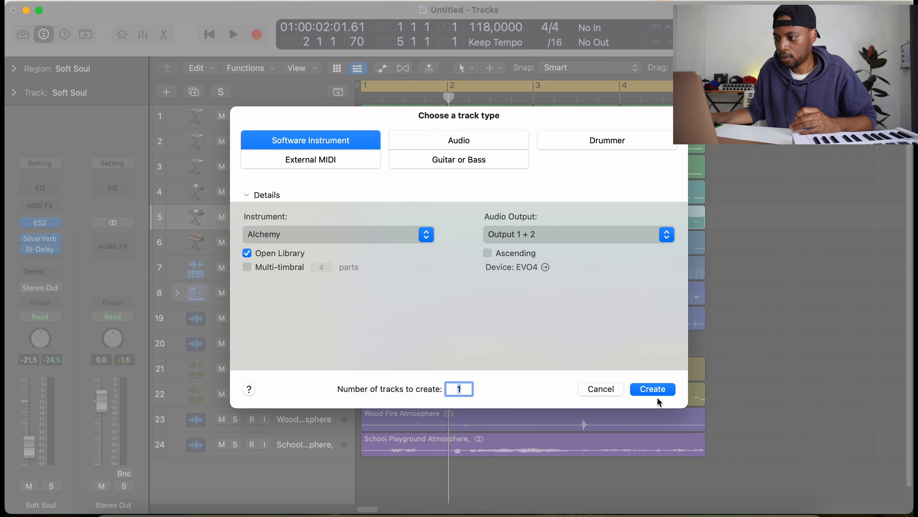
left_click(655, 389)
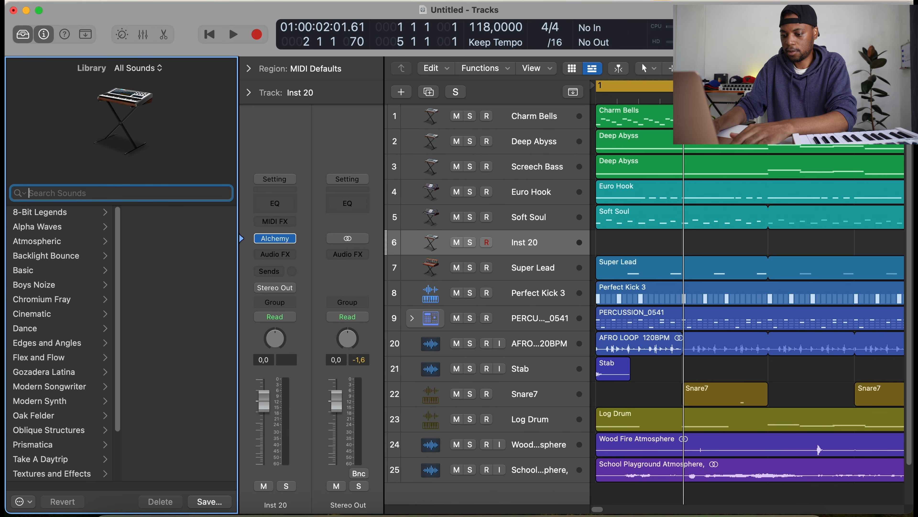
Search the sound library for "pad" and load Luscious Sweeping Pad on the new Alchemy track
type("pad")
scroll(96, 405, "down", 10)
left_click(96, 405)
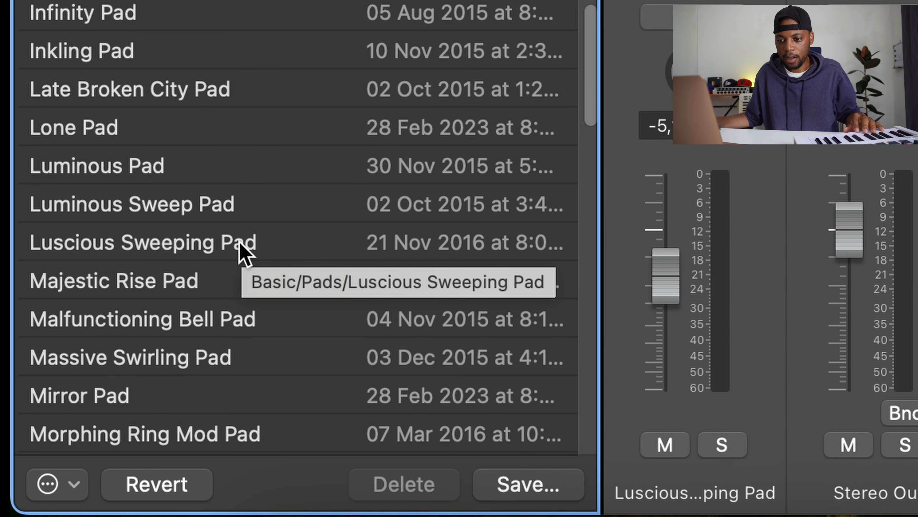
left_click(240, 244)
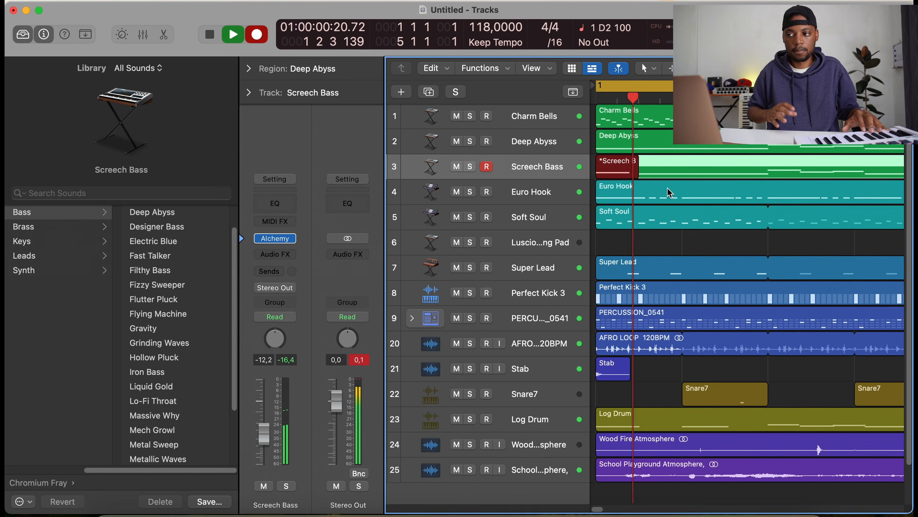
Stop the take on Screech Bass and record a four-bar part on the Luscious Sweeping Pad track instead
key("space")
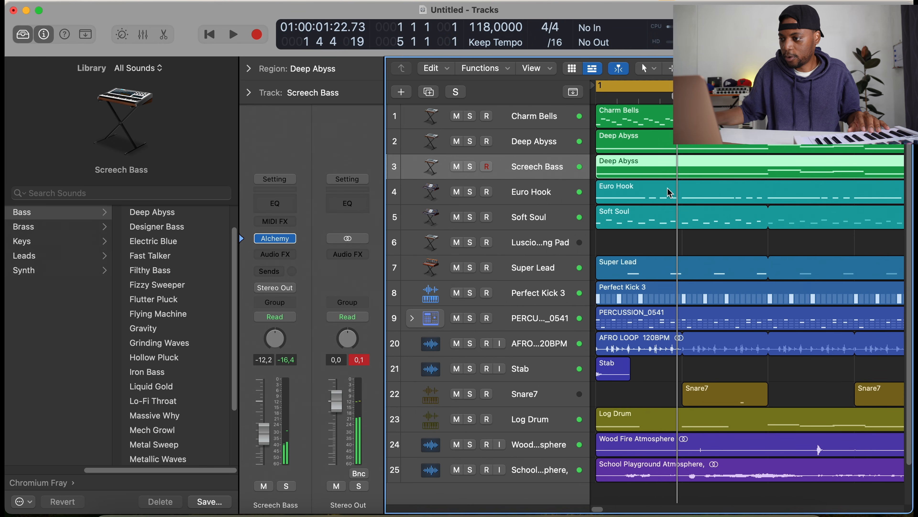
left_click(550, 238)
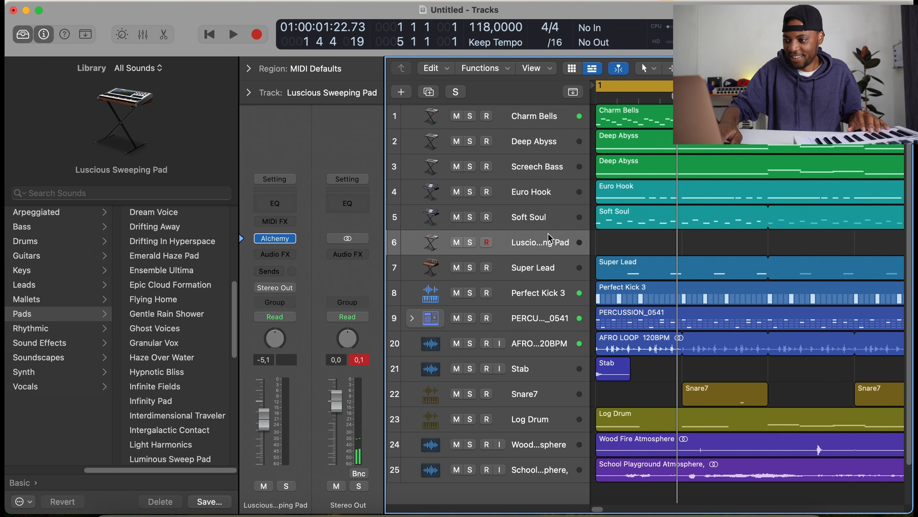
key("r")
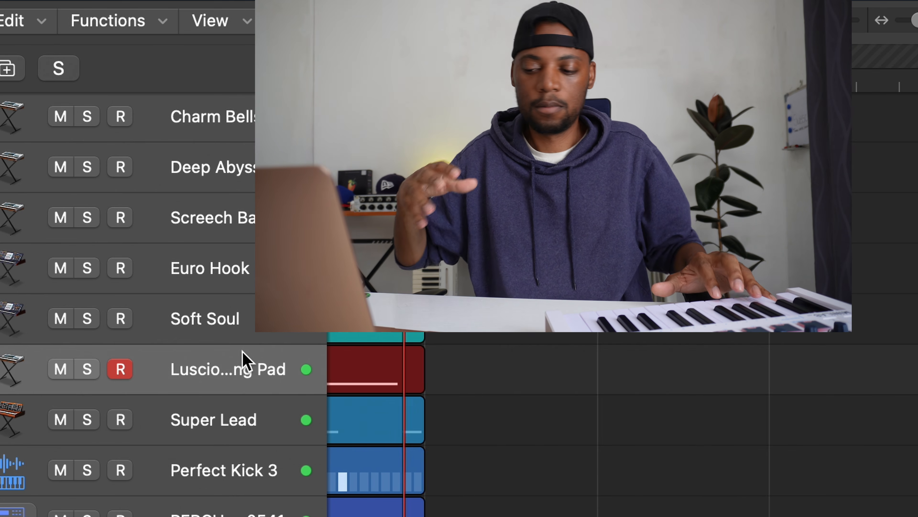
key("space")
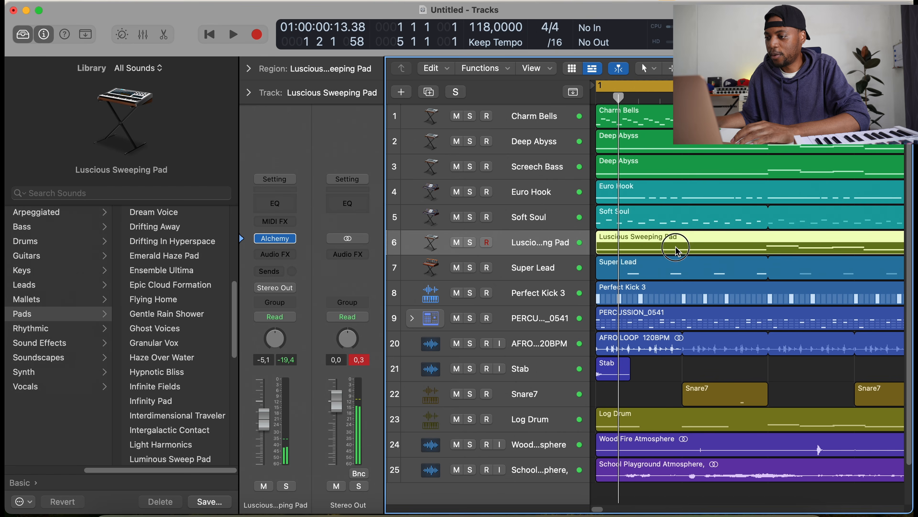
Select all notes of the Luscious Sweeping Pad region in the Piano Roll and play the part back with the editor closed
double_click(676, 250)
key("super+a")
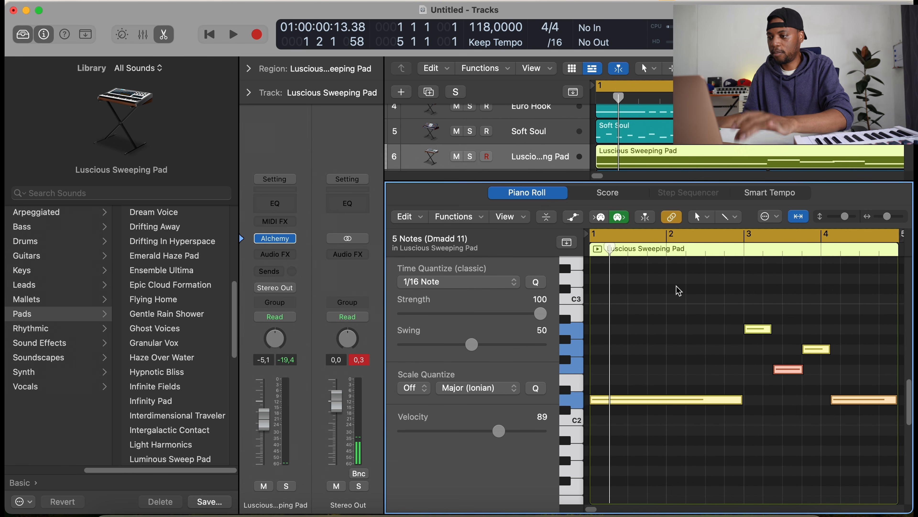
key("space")
key("e")
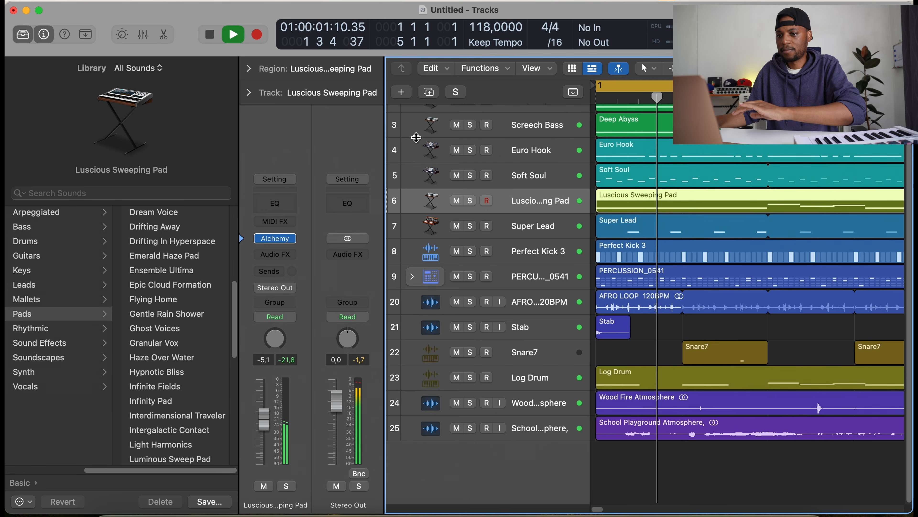
Hide the sound library, browse to the folder of Afro samples, and audition AFRO VOX Whoa!.wav against the beat
left_click(22, 36)
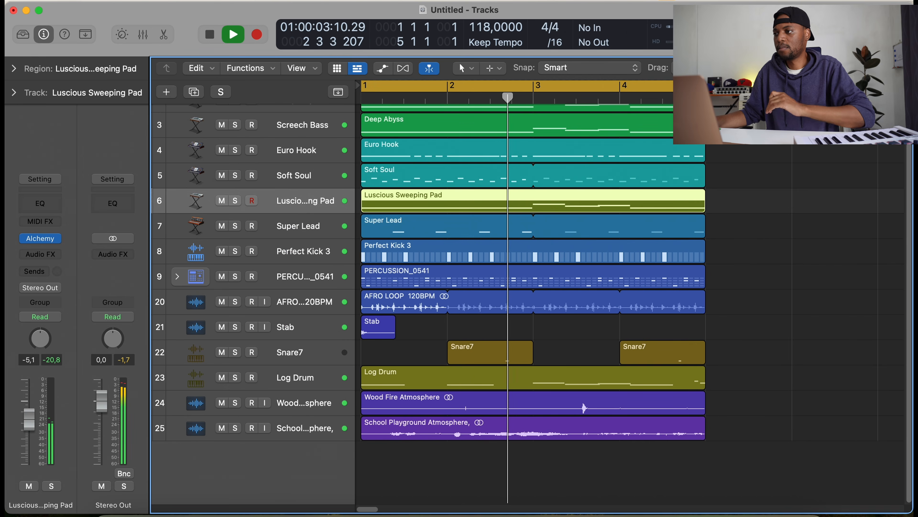
key("f")
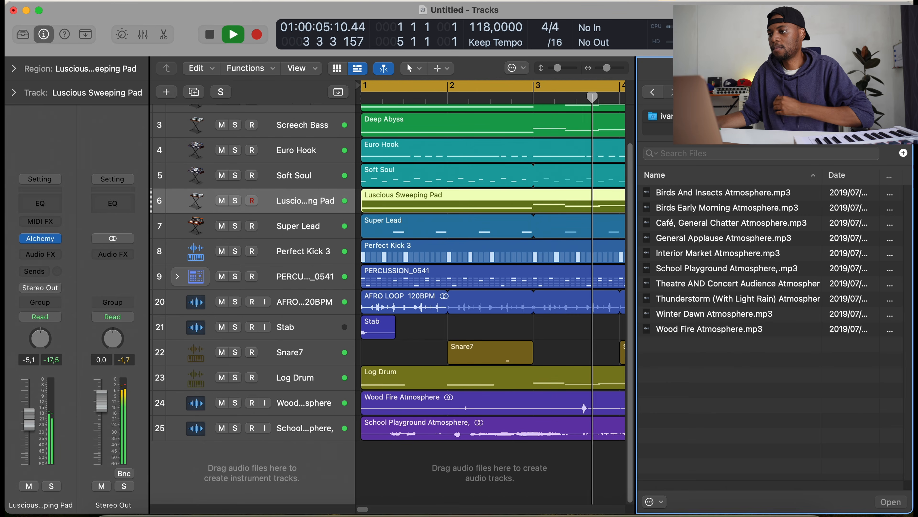
left_click(762, 116)
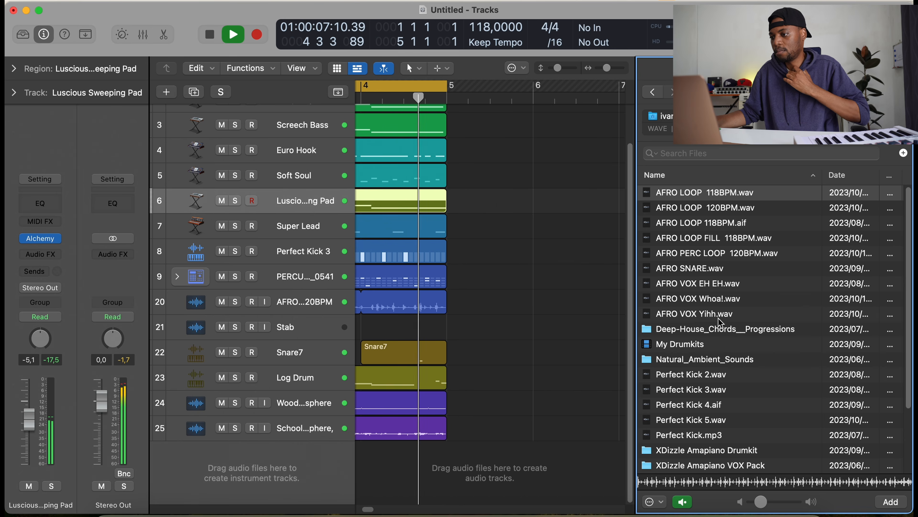
left_click(714, 299)
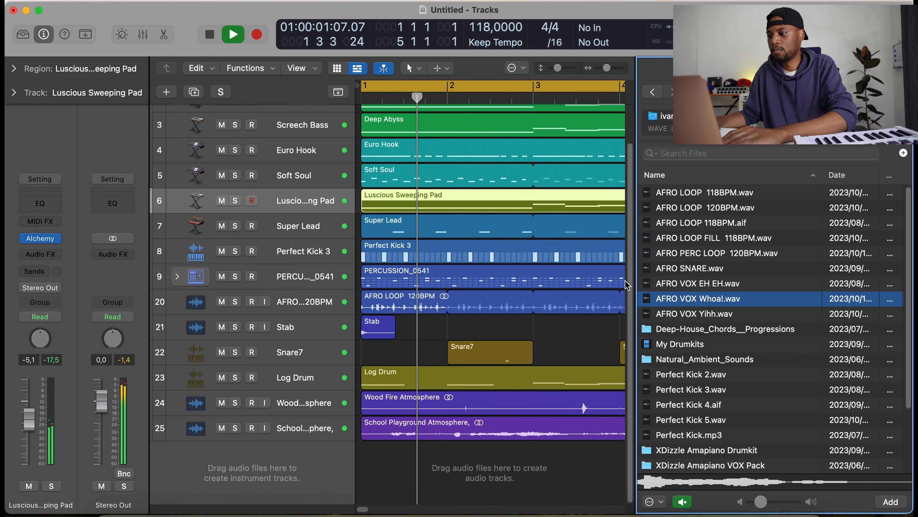
key("space")
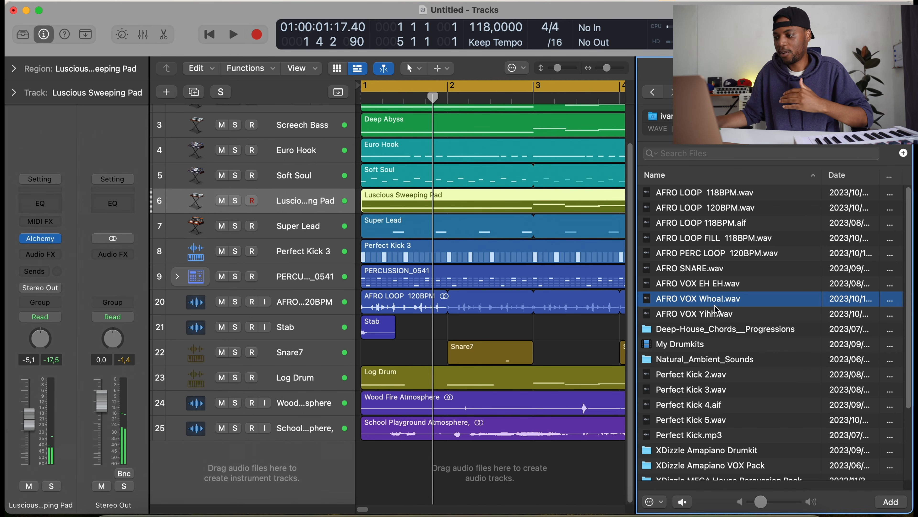
Load AFRO VOX Whoa!.wav into Quick Sampler on a new track and record one vocal hit near the end of bar 4
left_click_drag(714, 300, 273, 403)
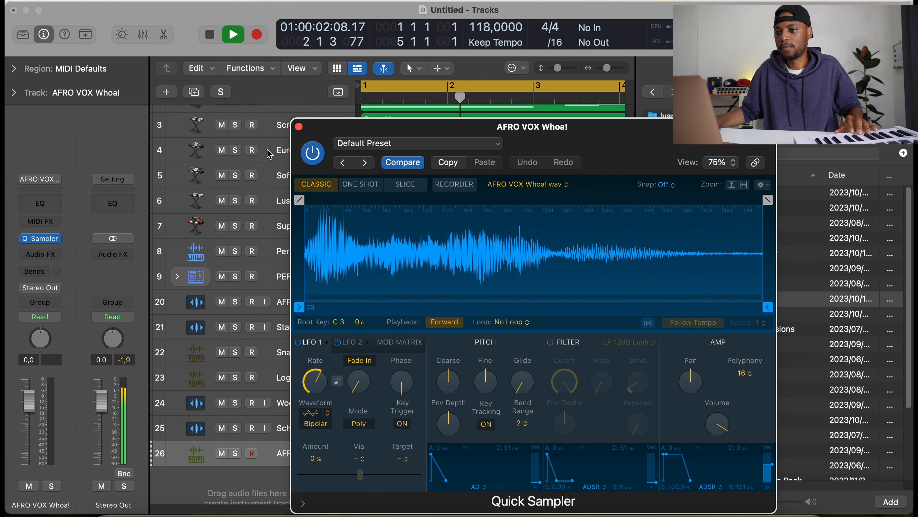
left_click(298, 127)
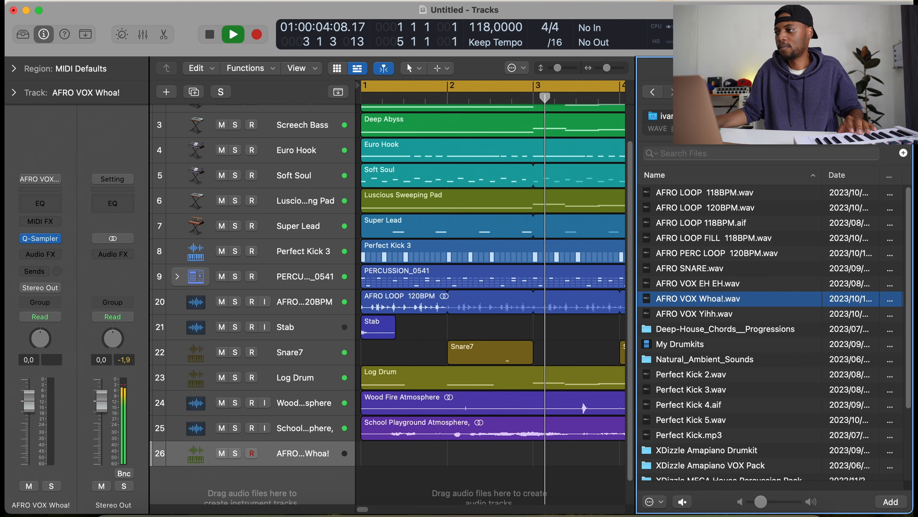
key("f")
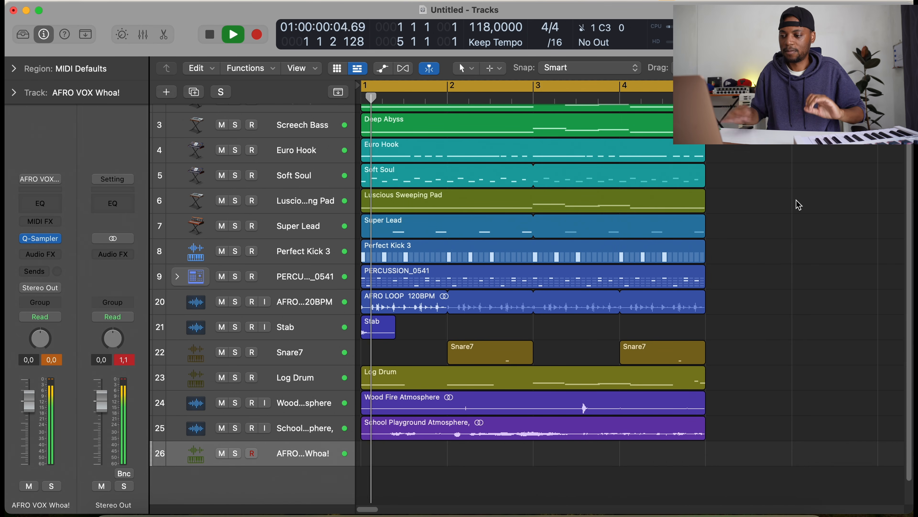
key("r")
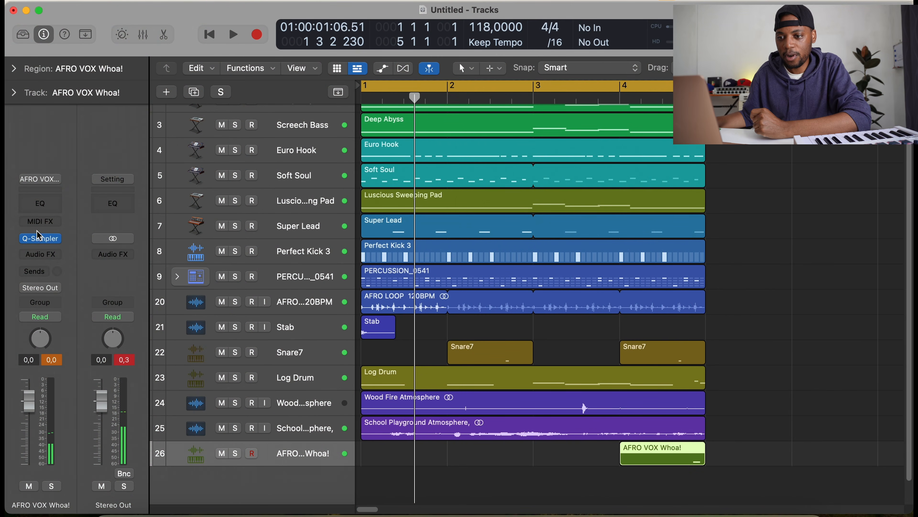
Insert SilverVerb and Stereo Delay as audio effects on the AFRO VOX Whoa! track
left_click(39, 254)
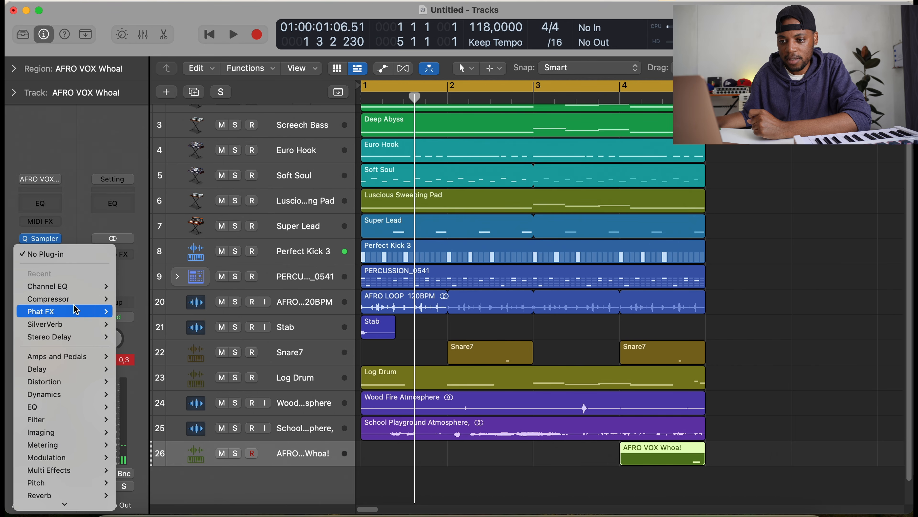
left_click(59, 324)
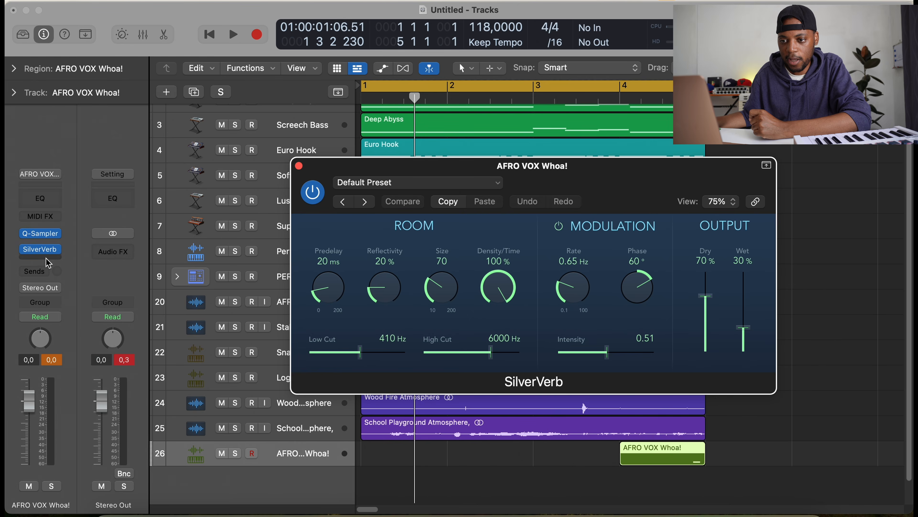
left_click(40, 256)
left_click(130, 339)
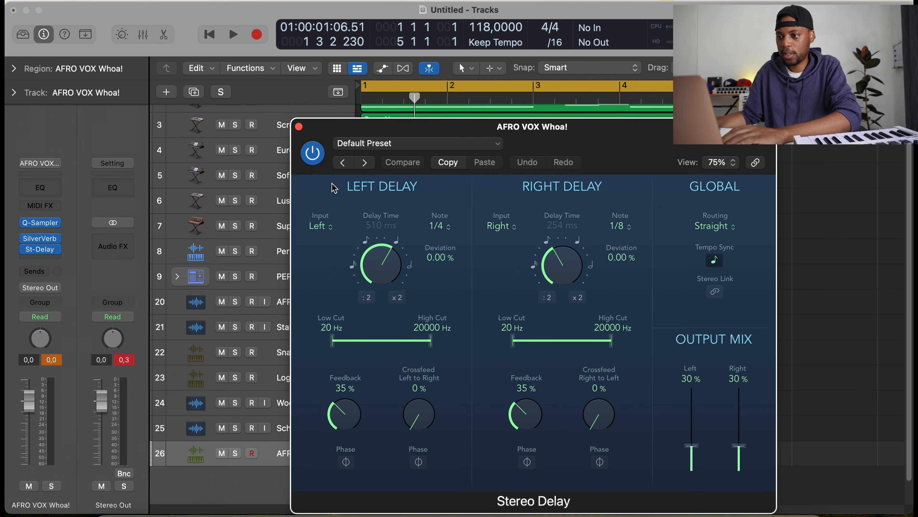
Lower the AFRO VOX Whoa! track's volume during playback and lengthen its C3 note to the end of bar 4
key("space")
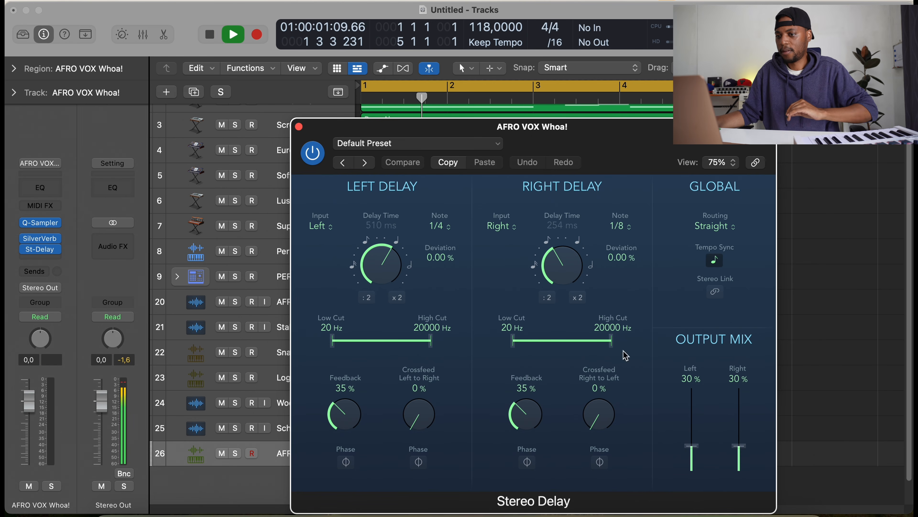
left_click(40, 238)
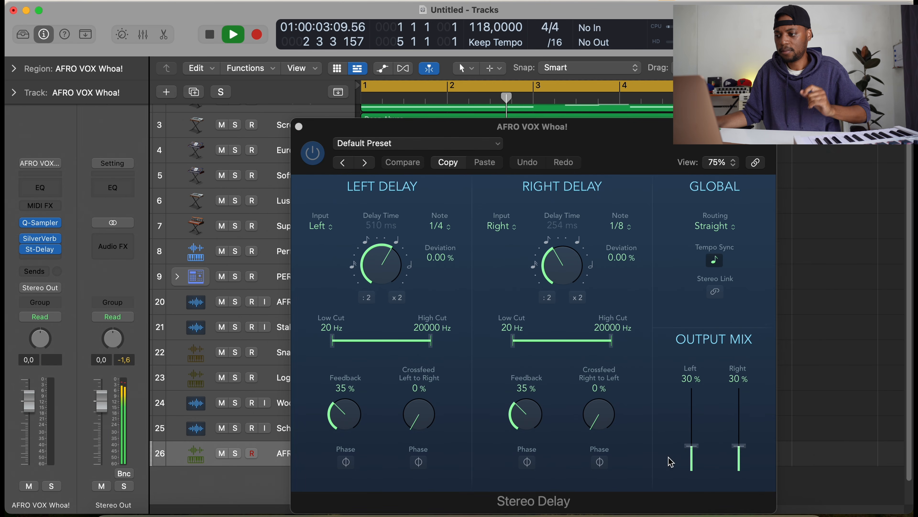
key("v")
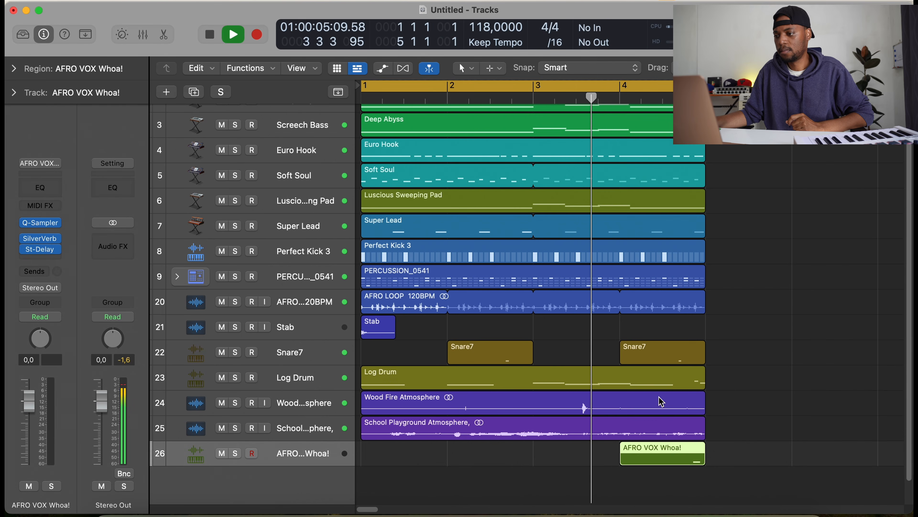
left_click(40, 249)
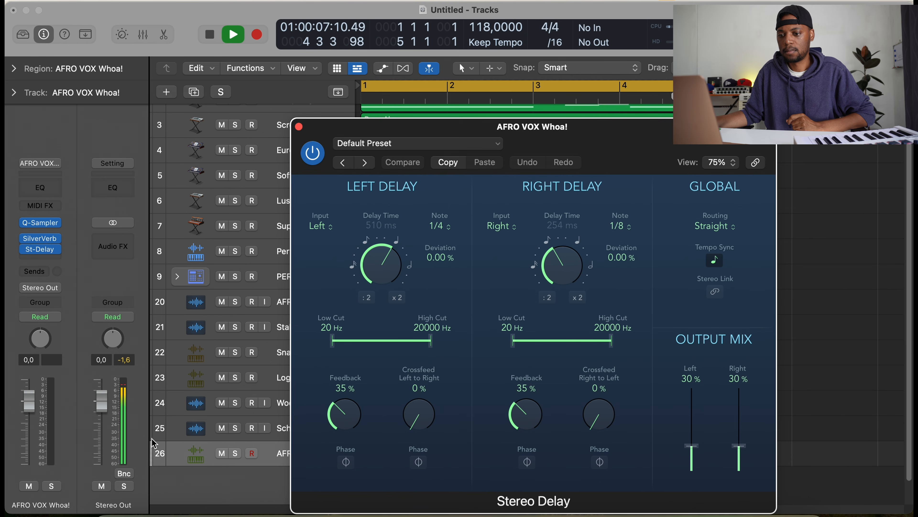
left_click_drag(29, 400, 35, 428)
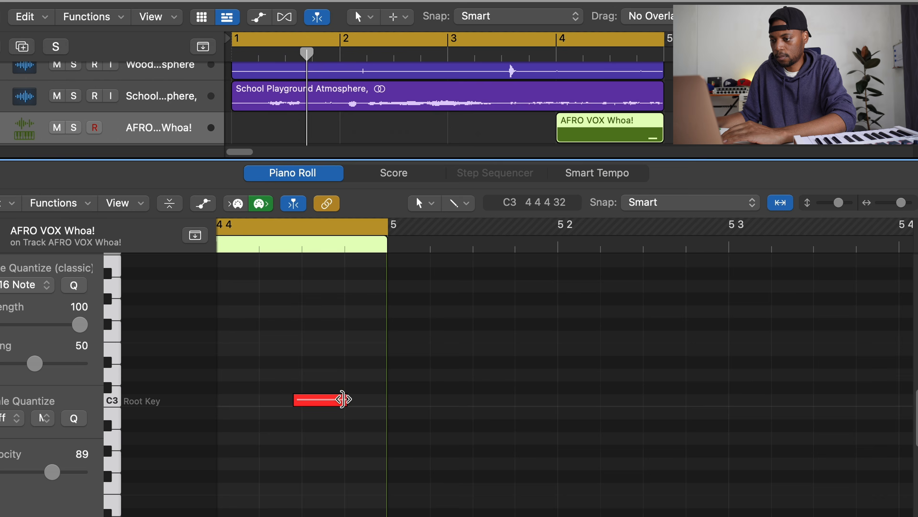
left_click_drag(342, 399, 387, 399)
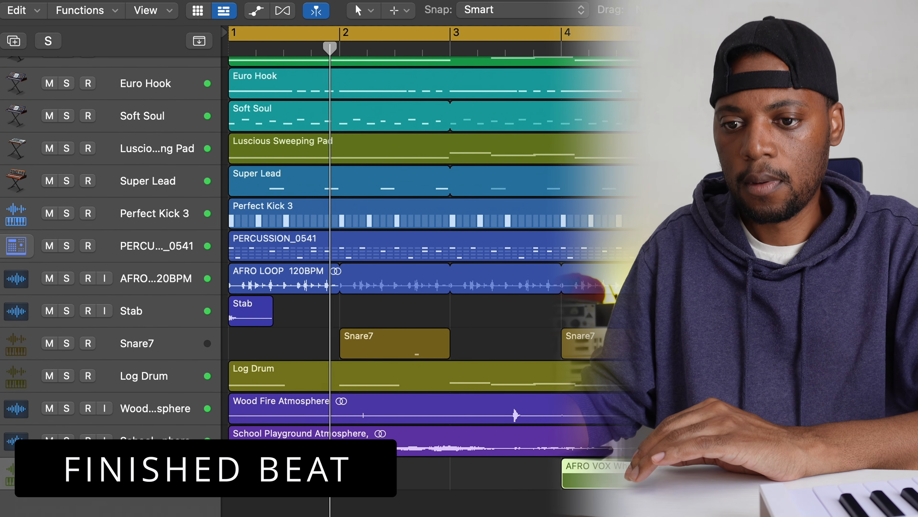
Play the beat with all tracks in view and review the Stereo Delay and SilverVerb windows of AFRO VOX Whoa!
scroll(398, 253, "up", 3)
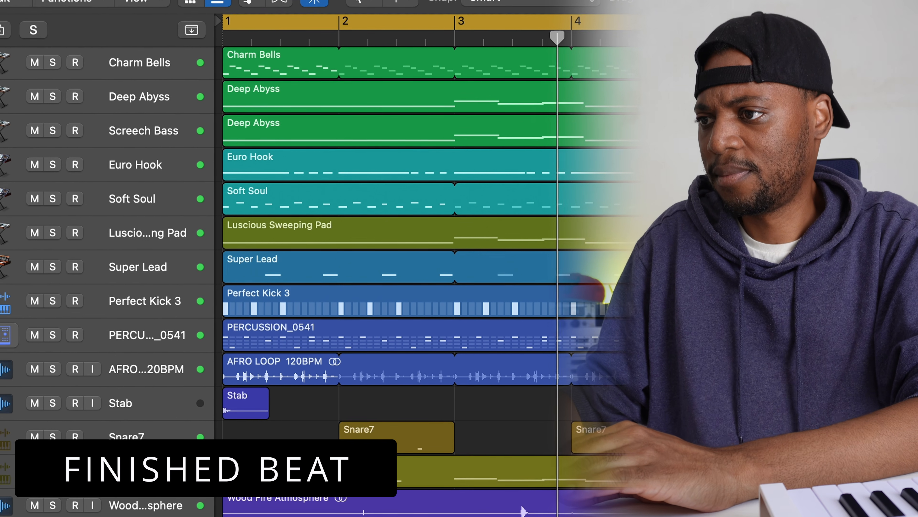
key("super+Up")
key("super+Up")
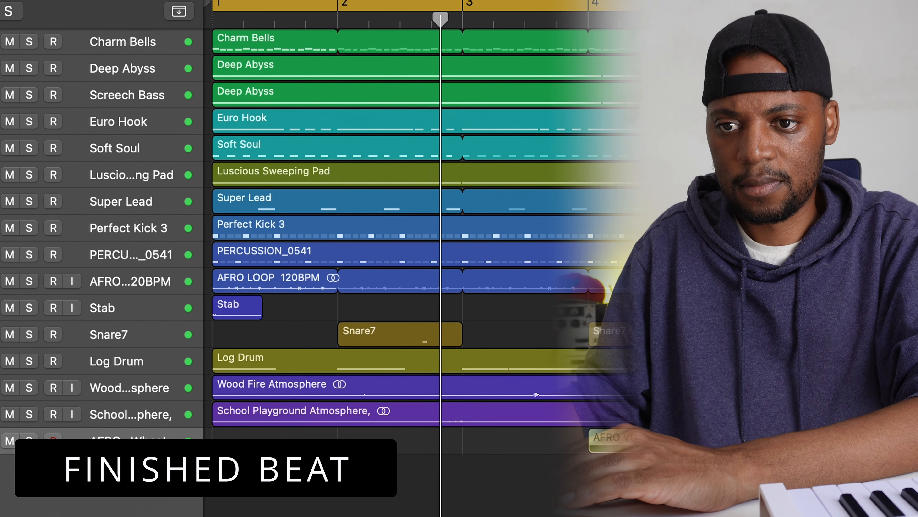
key("v")
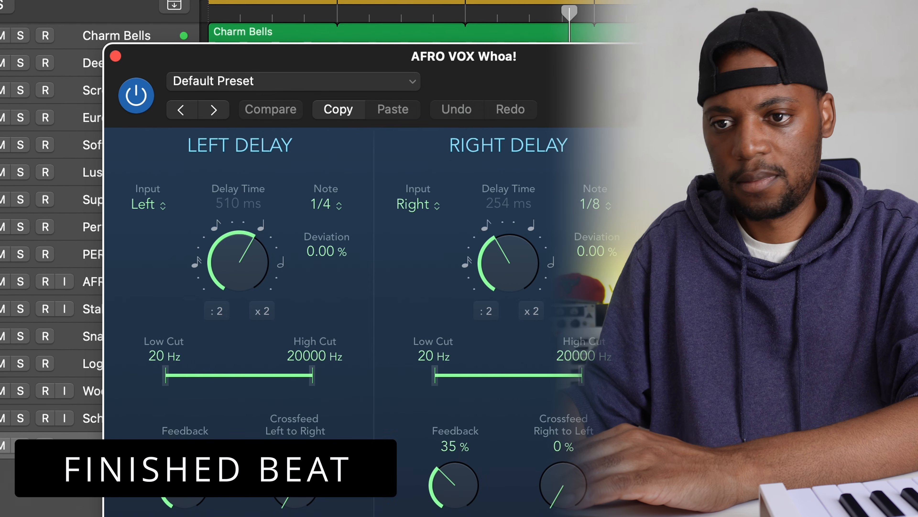
left_click(1, 318)
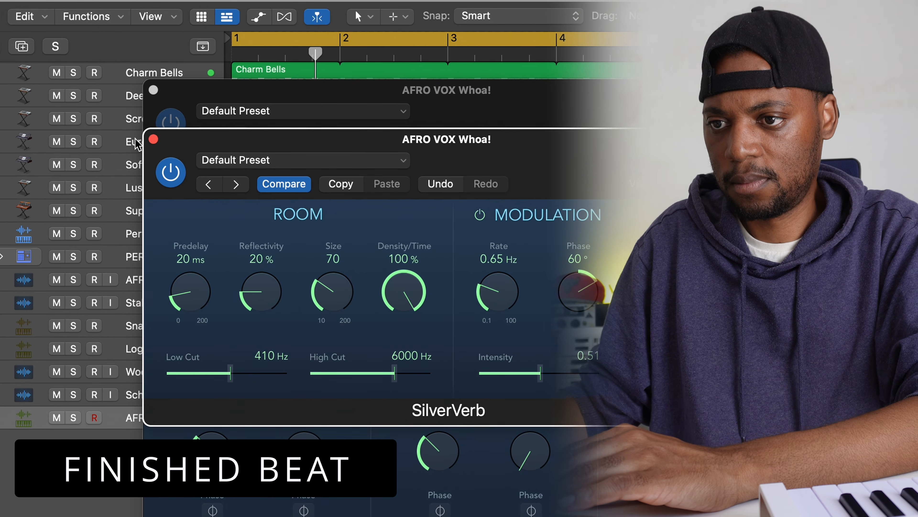
left_click(152, 88)
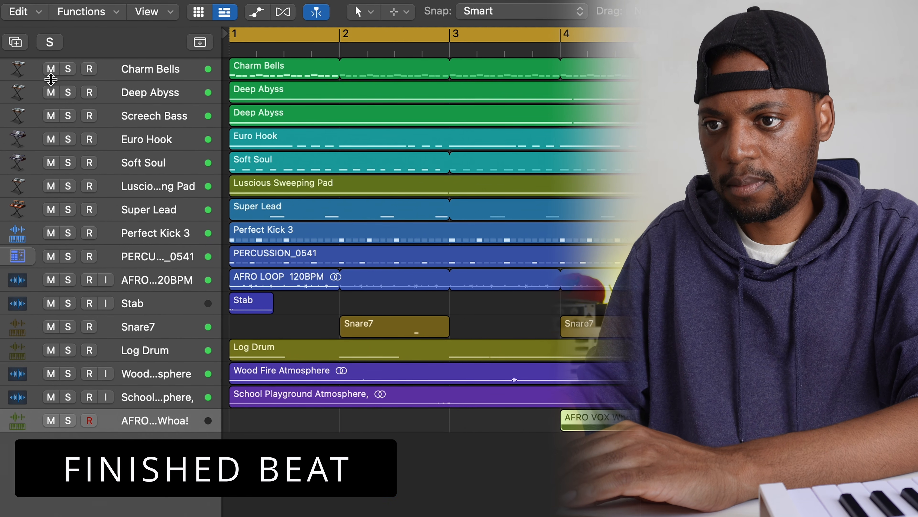
Mute the Deep Abyss, Screech Bass, Euro Hook, Soft Soul and Luscious Sweeping Pad tracks during playback
left_click(50, 92)
left_click(50, 115)
left_click(50, 140)
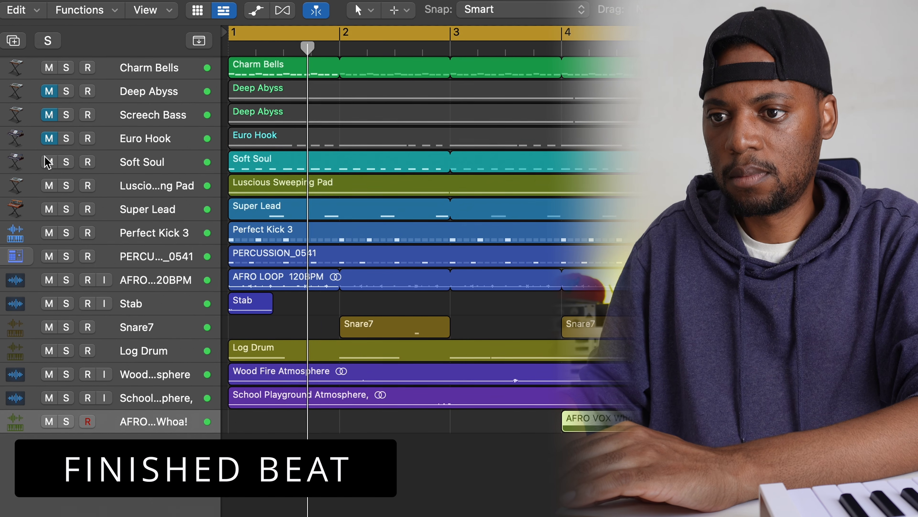
left_click(49, 162)
left_click(50, 186)
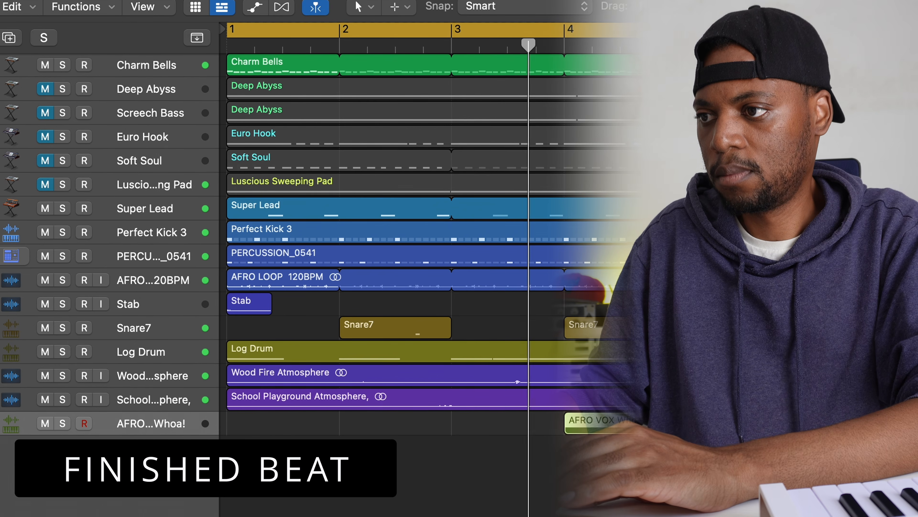
Mute the AFRO LOOP 120BPM track, then unmute and select the Luscious Sweeping Pad track during playback
key("super+Down")
key("super+Down")
scroll(395, 253, "up", 1)
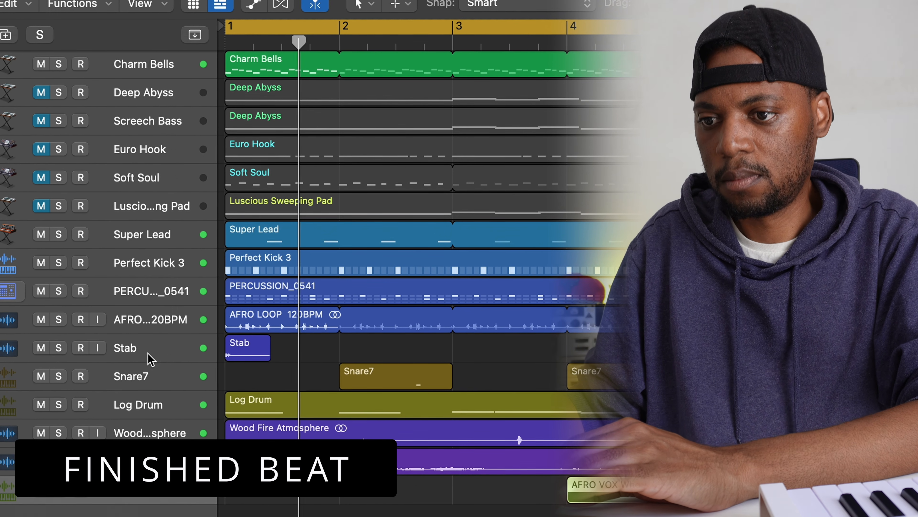
left_click(40, 319)
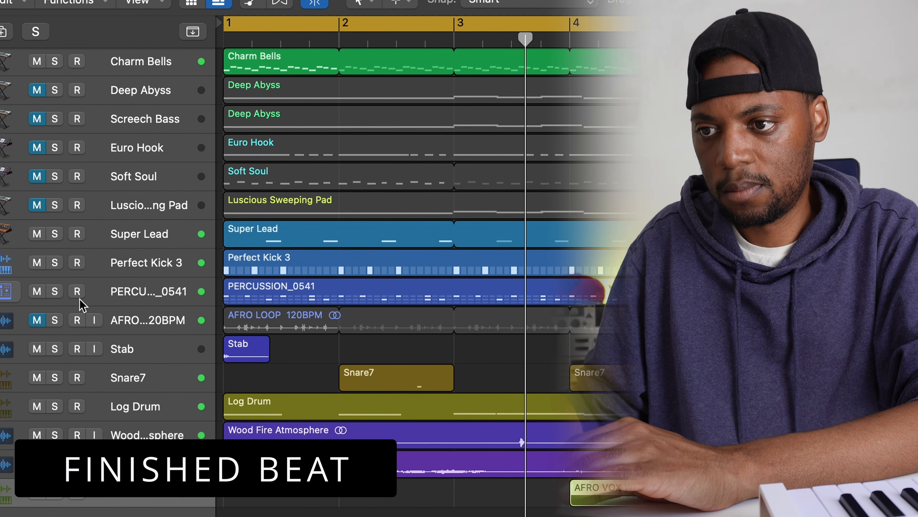
left_click(38, 206)
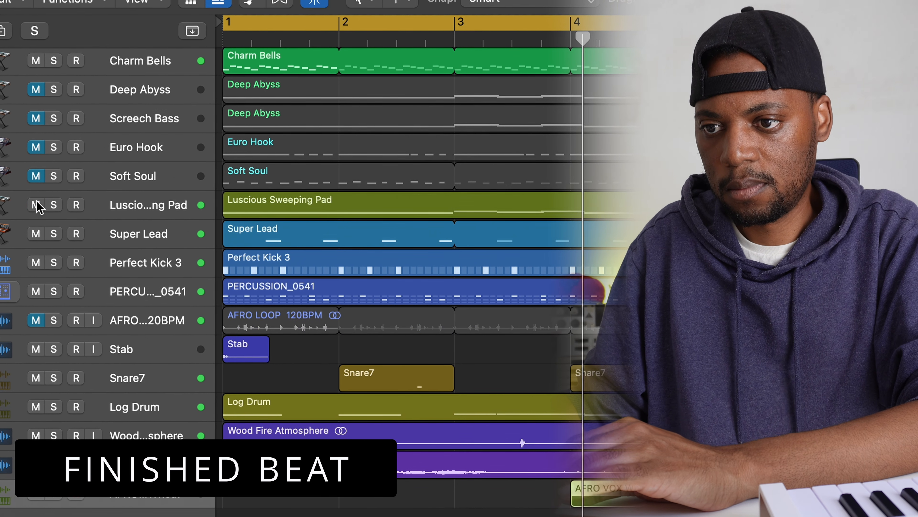
left_click(94, 201)
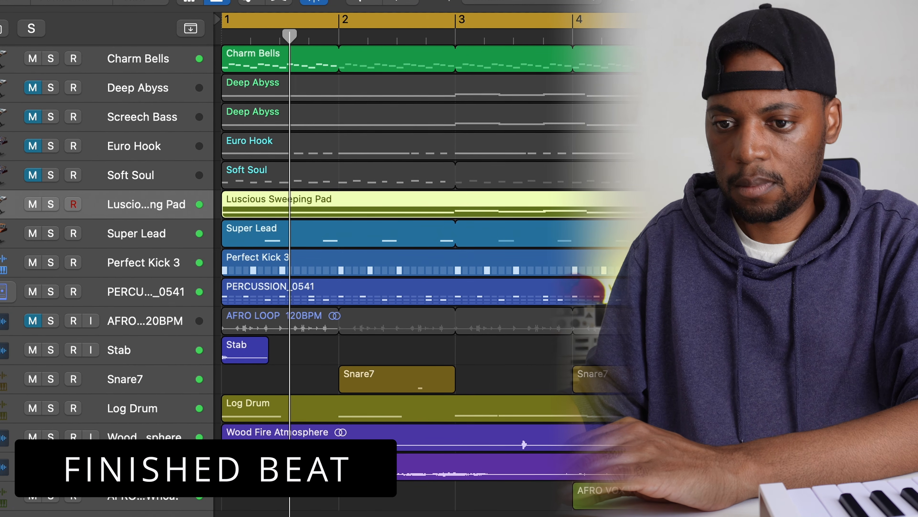
Unmute and select the Soft Soul track, and unmute the Euro Hook, Screech Bass and Deep Abyss tracks during playback
left_click(32, 176)
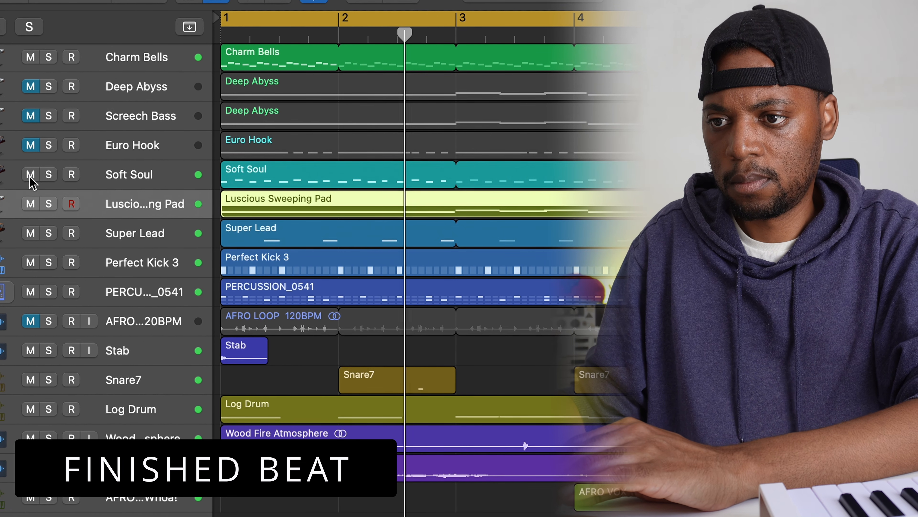
left_click(165, 180)
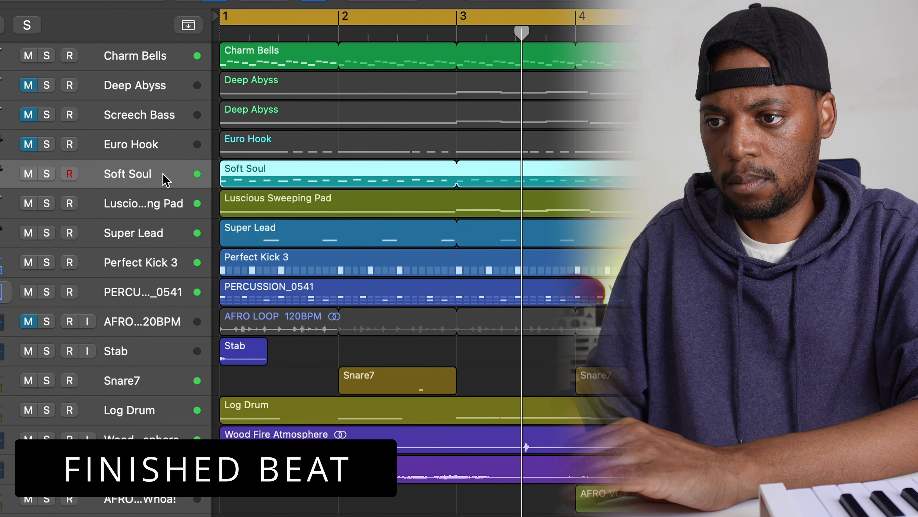
left_click(29, 144)
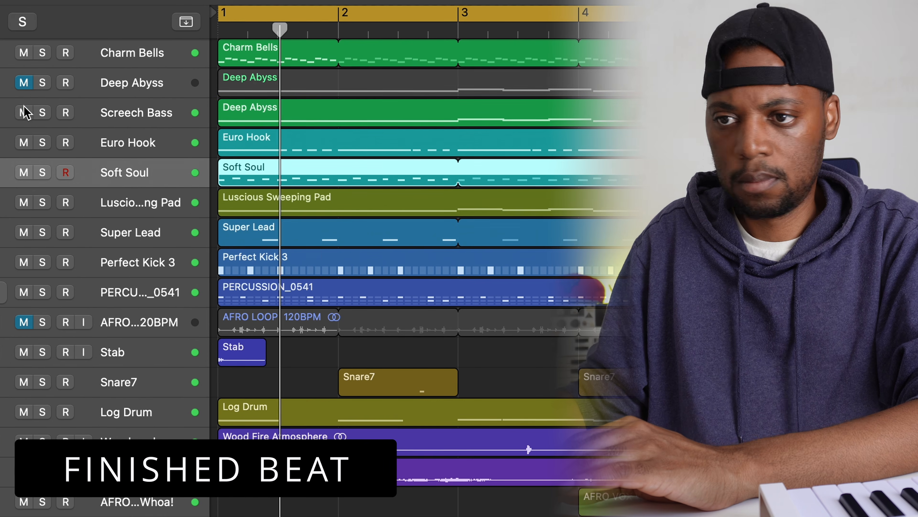
left_click(24, 83)
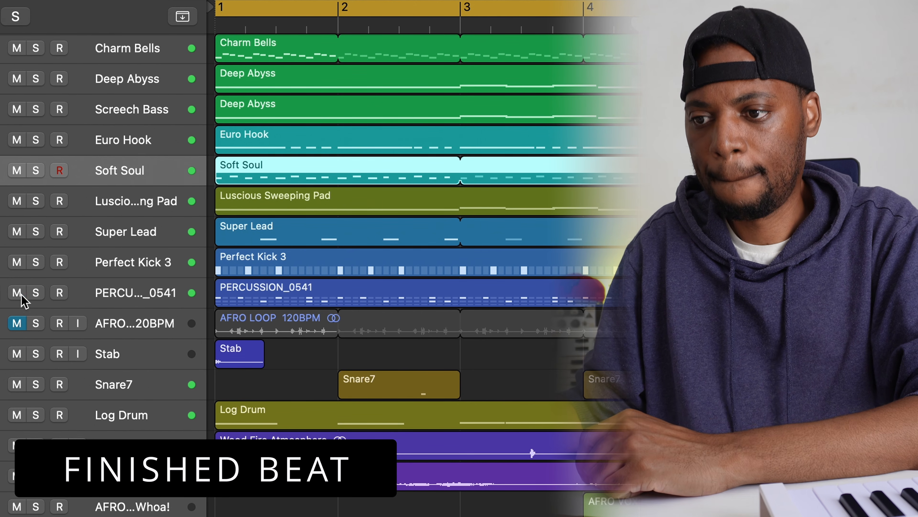
Mute the Perfect Kick 3 track briefly during playback, and unmute it together with the AFRO LOOP 120BPM track
left_click(16, 264)
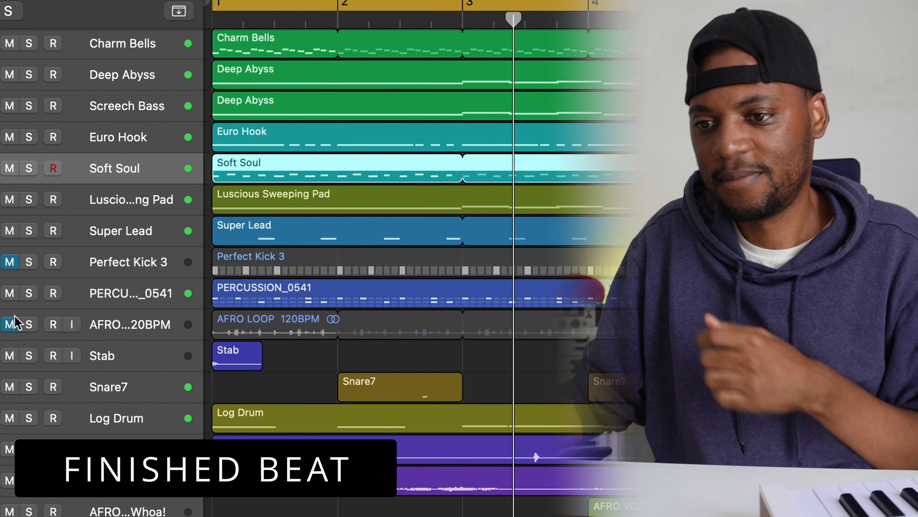
left_click(9, 262)
left_click_drag(7, 325, 5, 356)
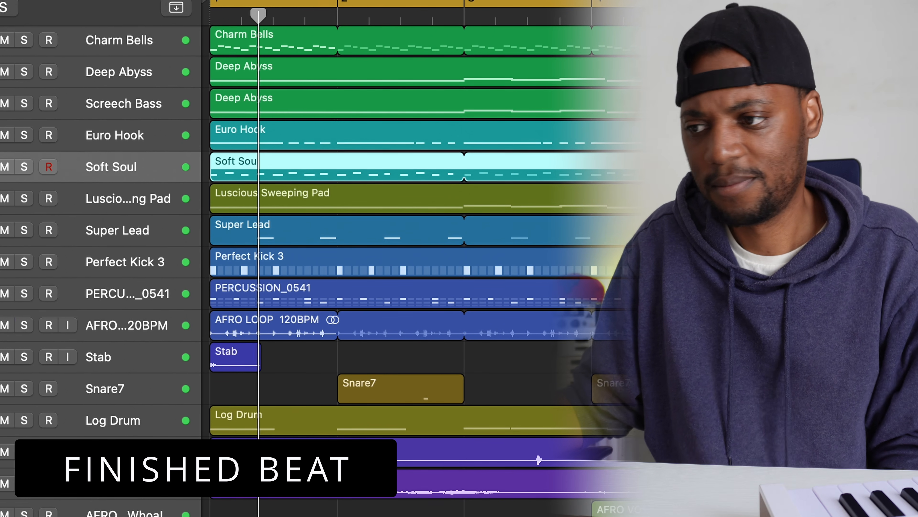